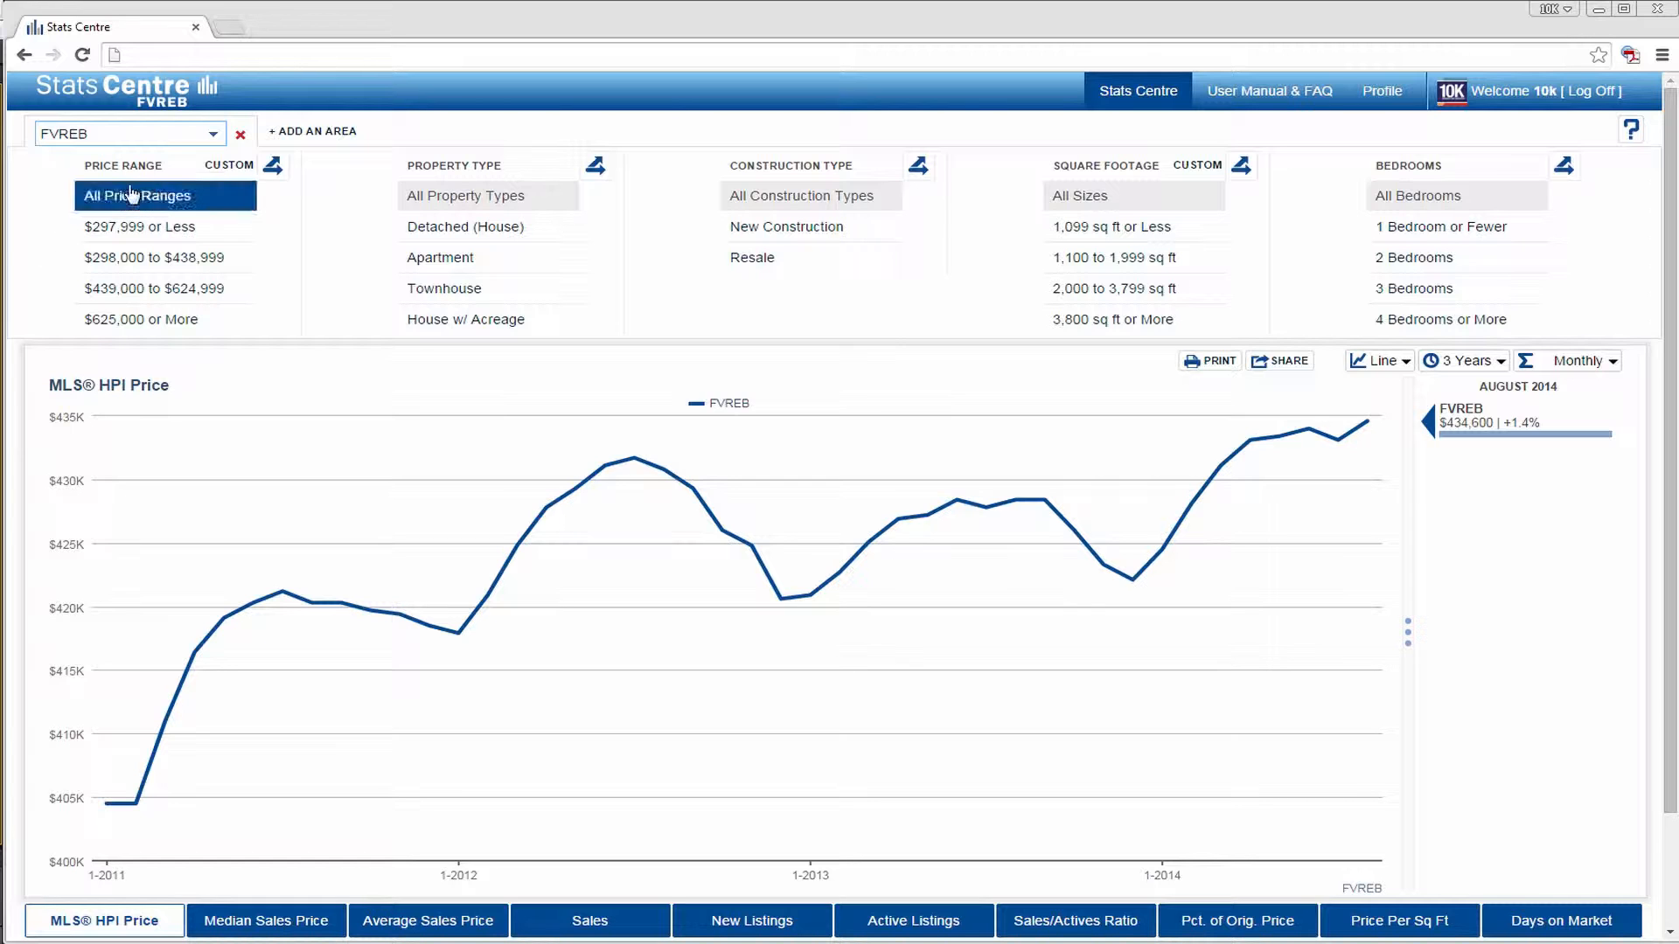
- Add three comparison areas alongside the existing FVREB area
left_click(293, 133)
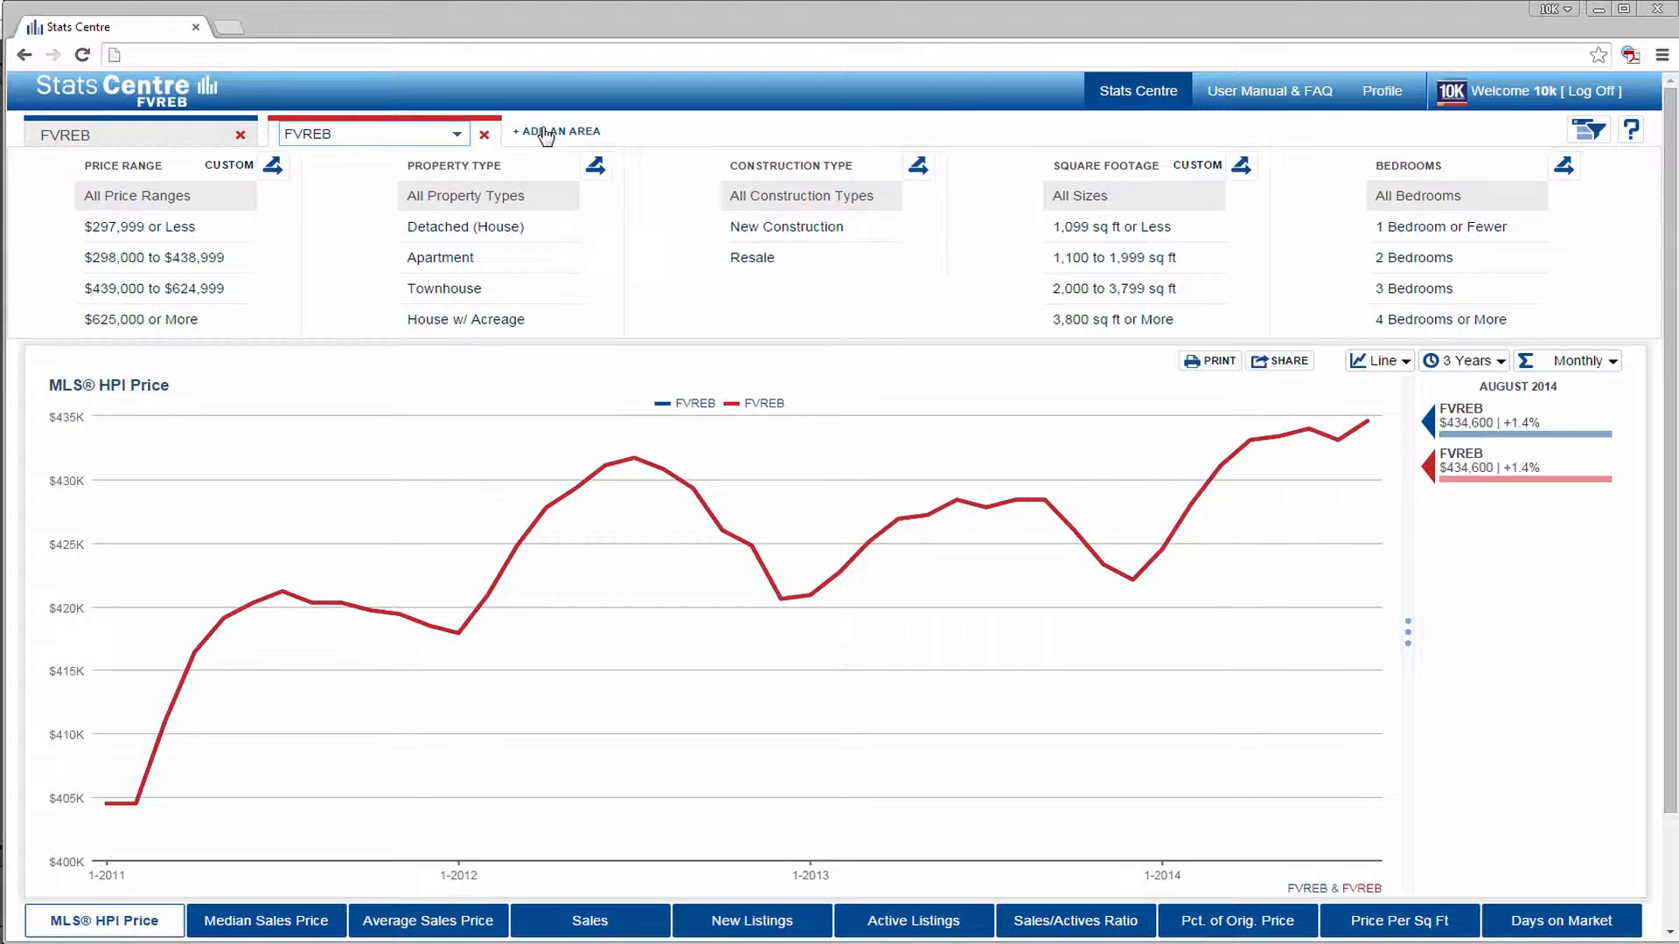
left_click(543, 133)
left_click(797, 133)
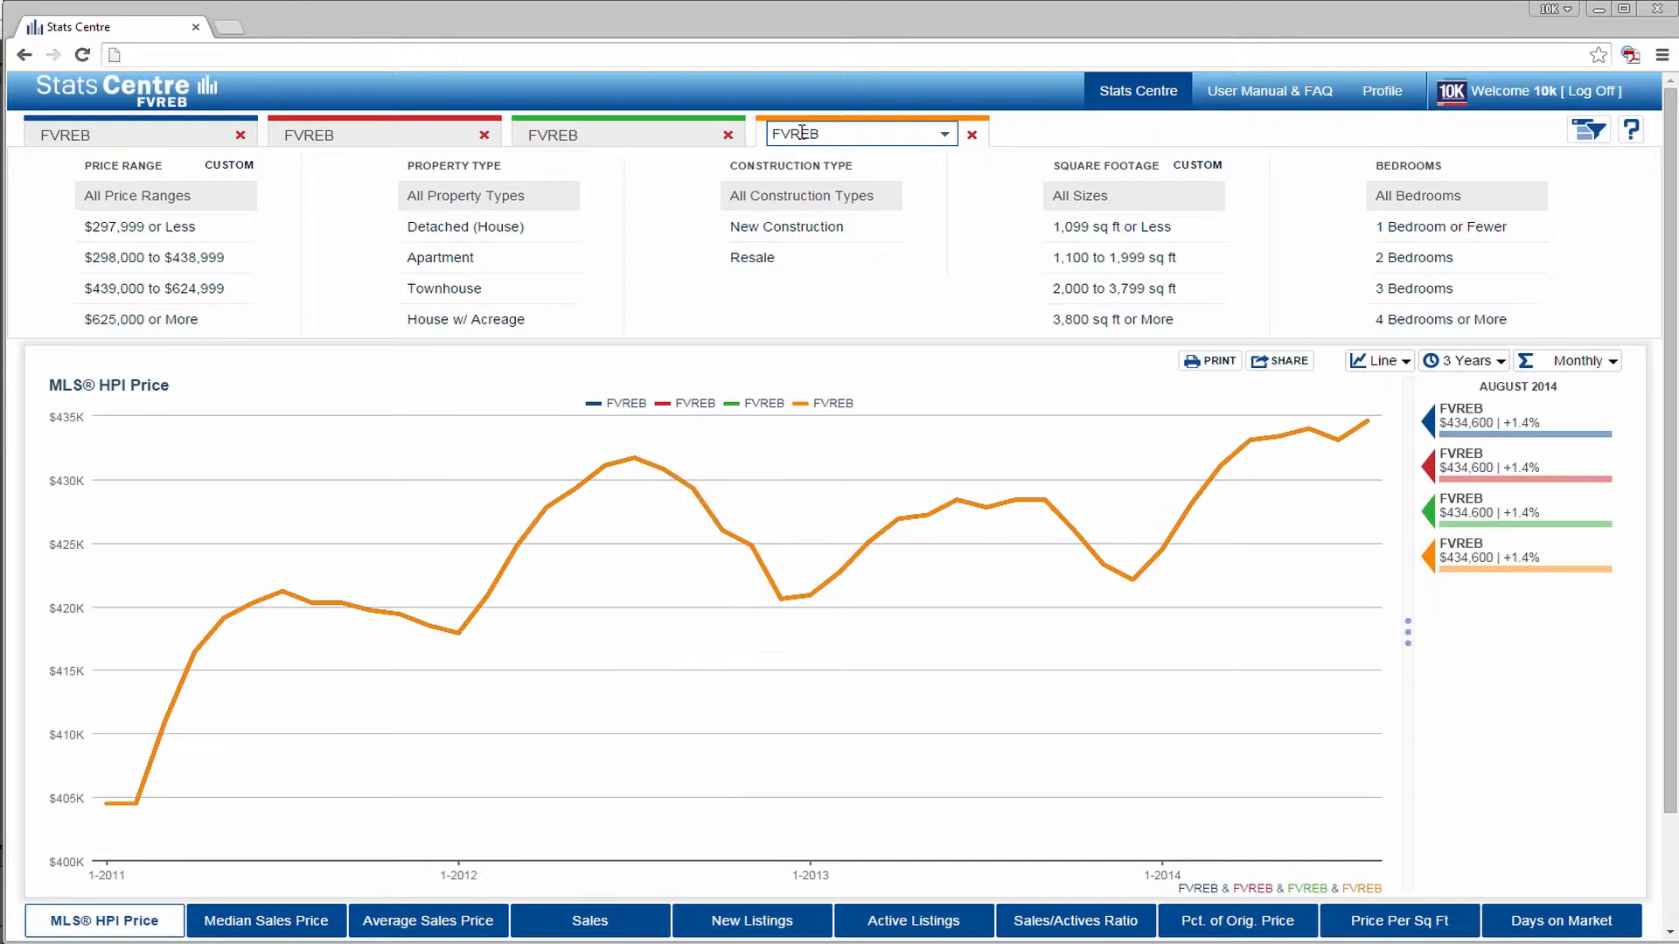
- Remove the added comparison areas so that only one FVREB area is charted
left_click(971, 133)
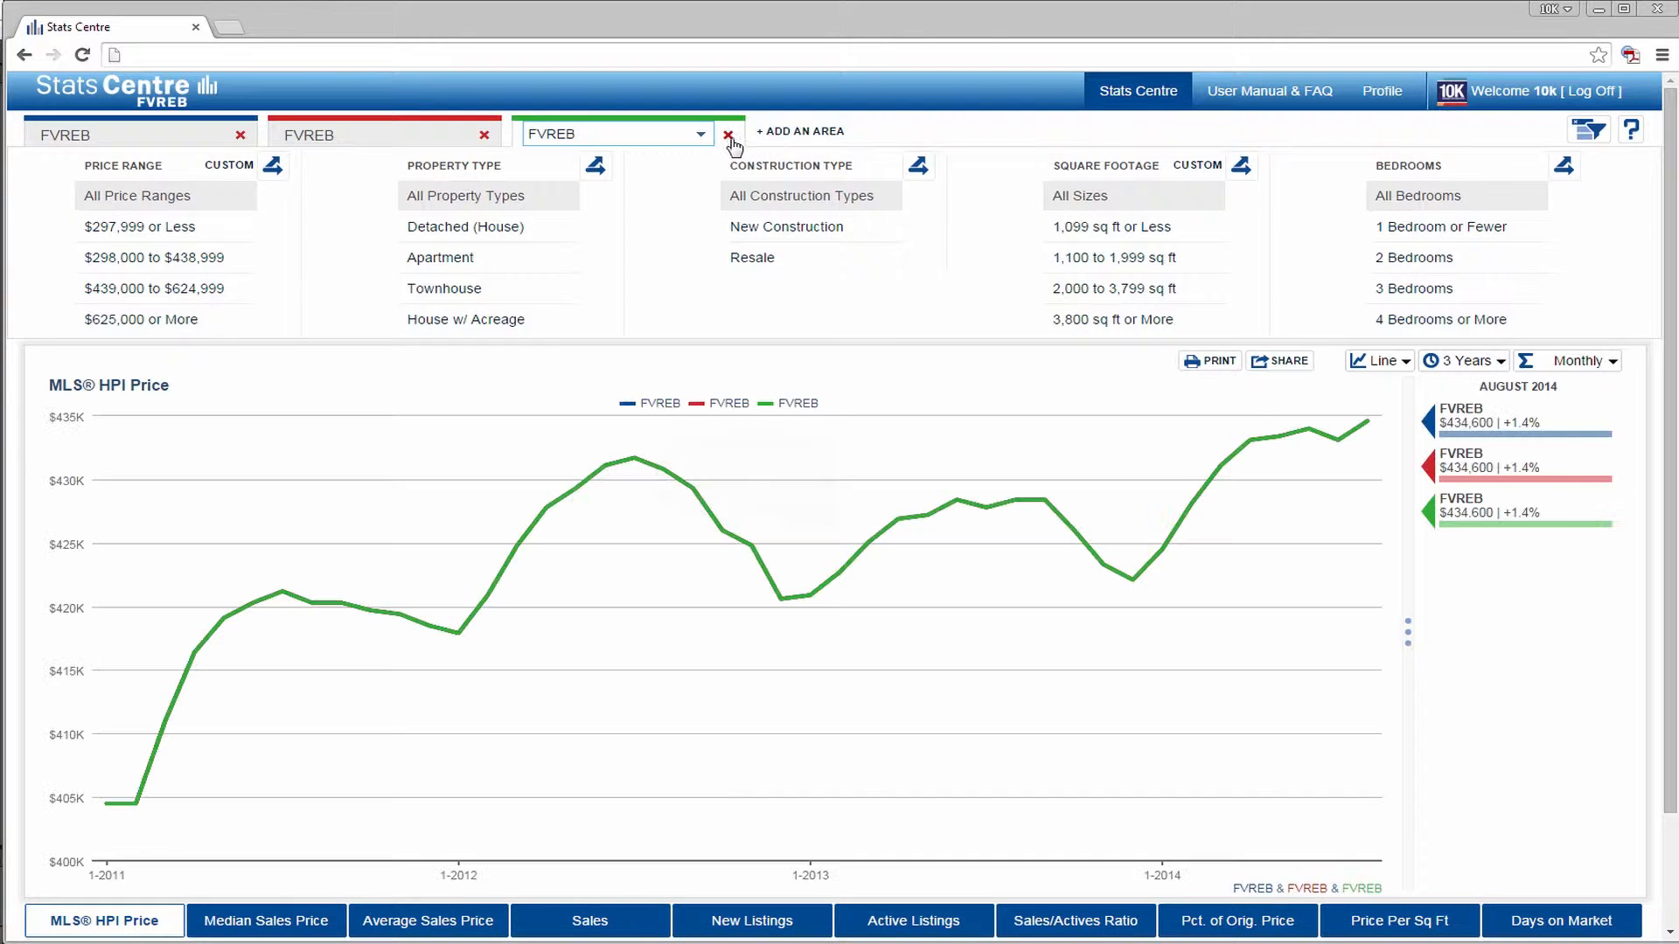
left_click(728, 133)
left_click(240, 134)
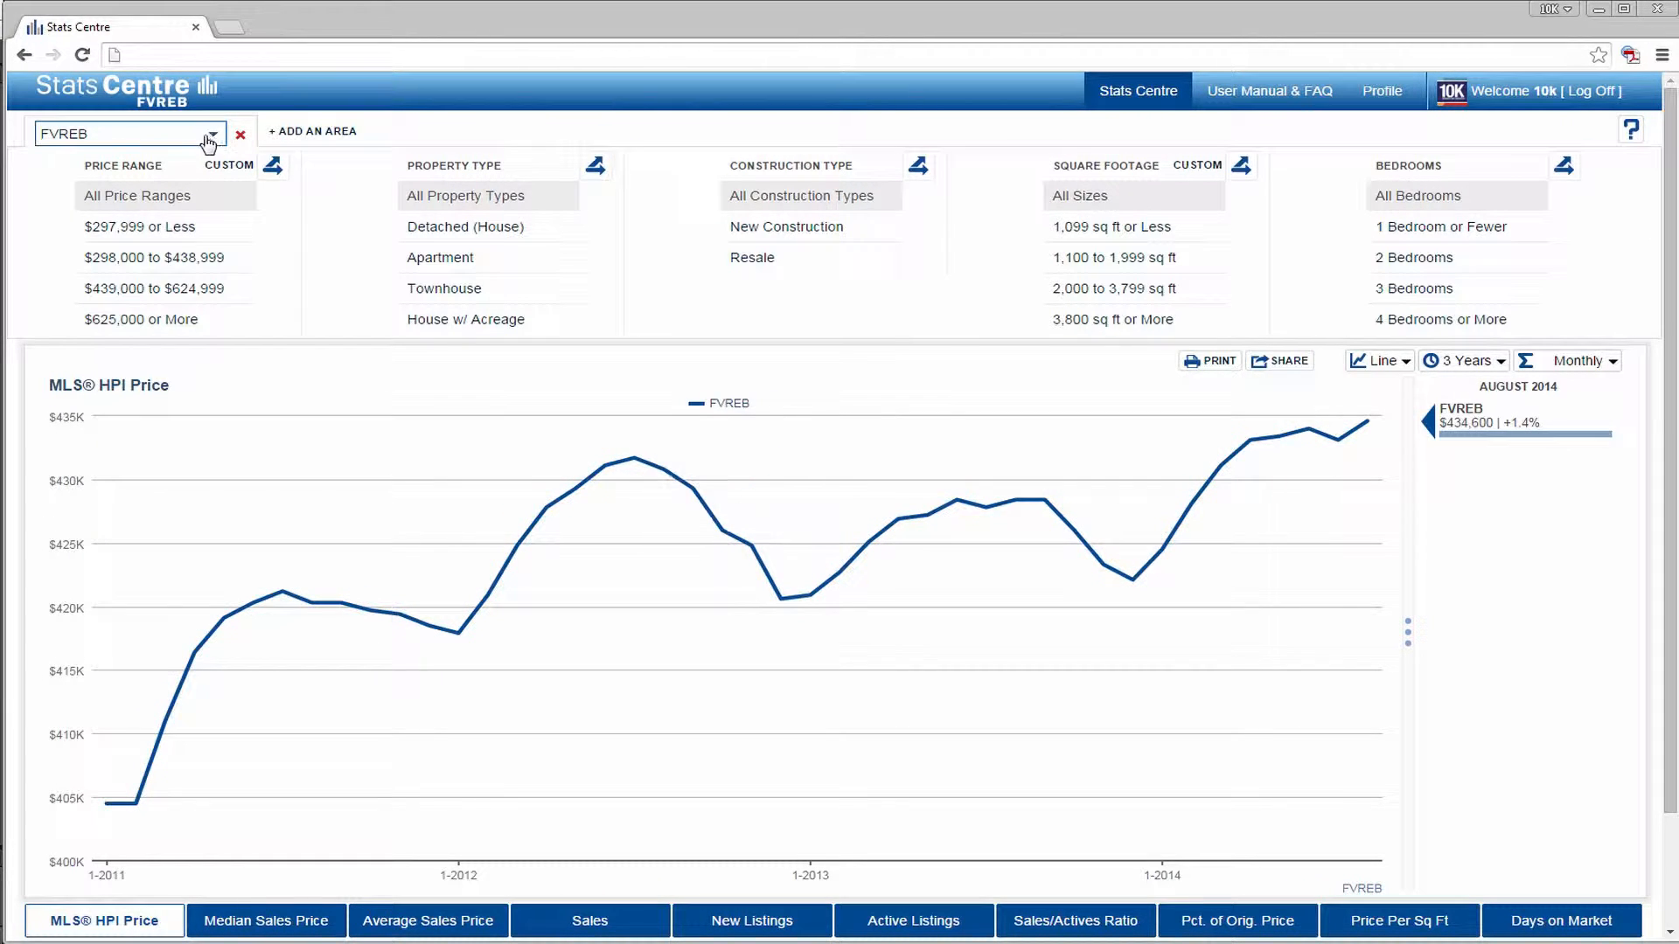
- Change the charted area to F30 - Surrey by searching for "Su", and limit the property type to Detached (House)
left_click(208, 136)
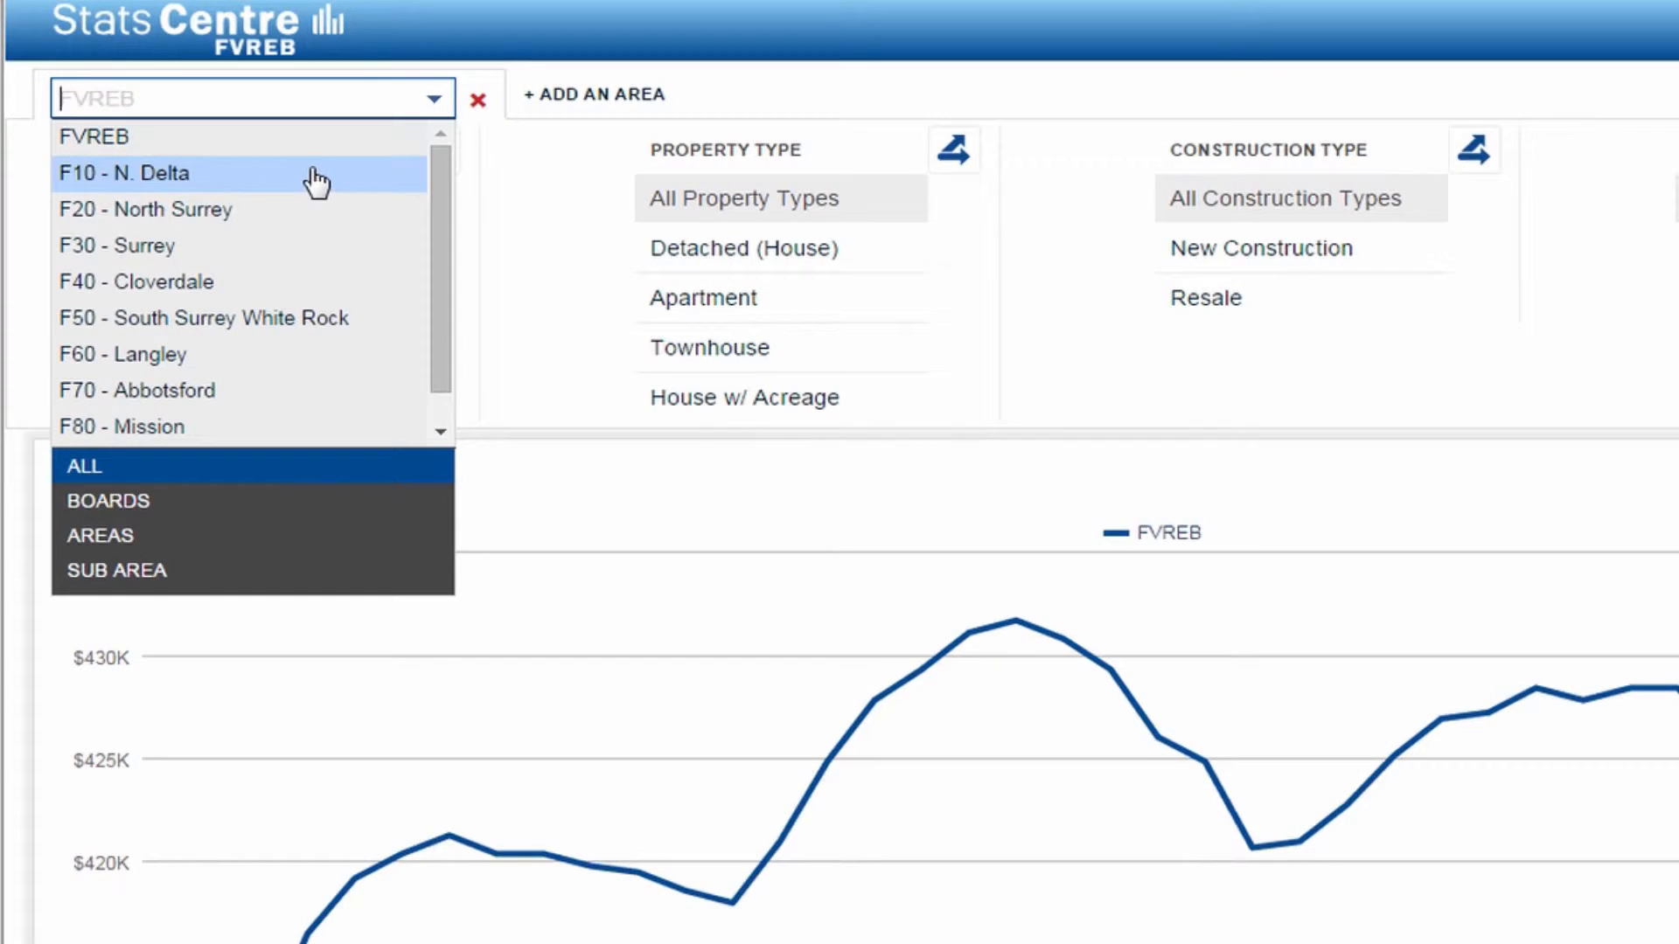
scroll(315, 177, "down", 1)
scroll(350, 173, "down", 4)
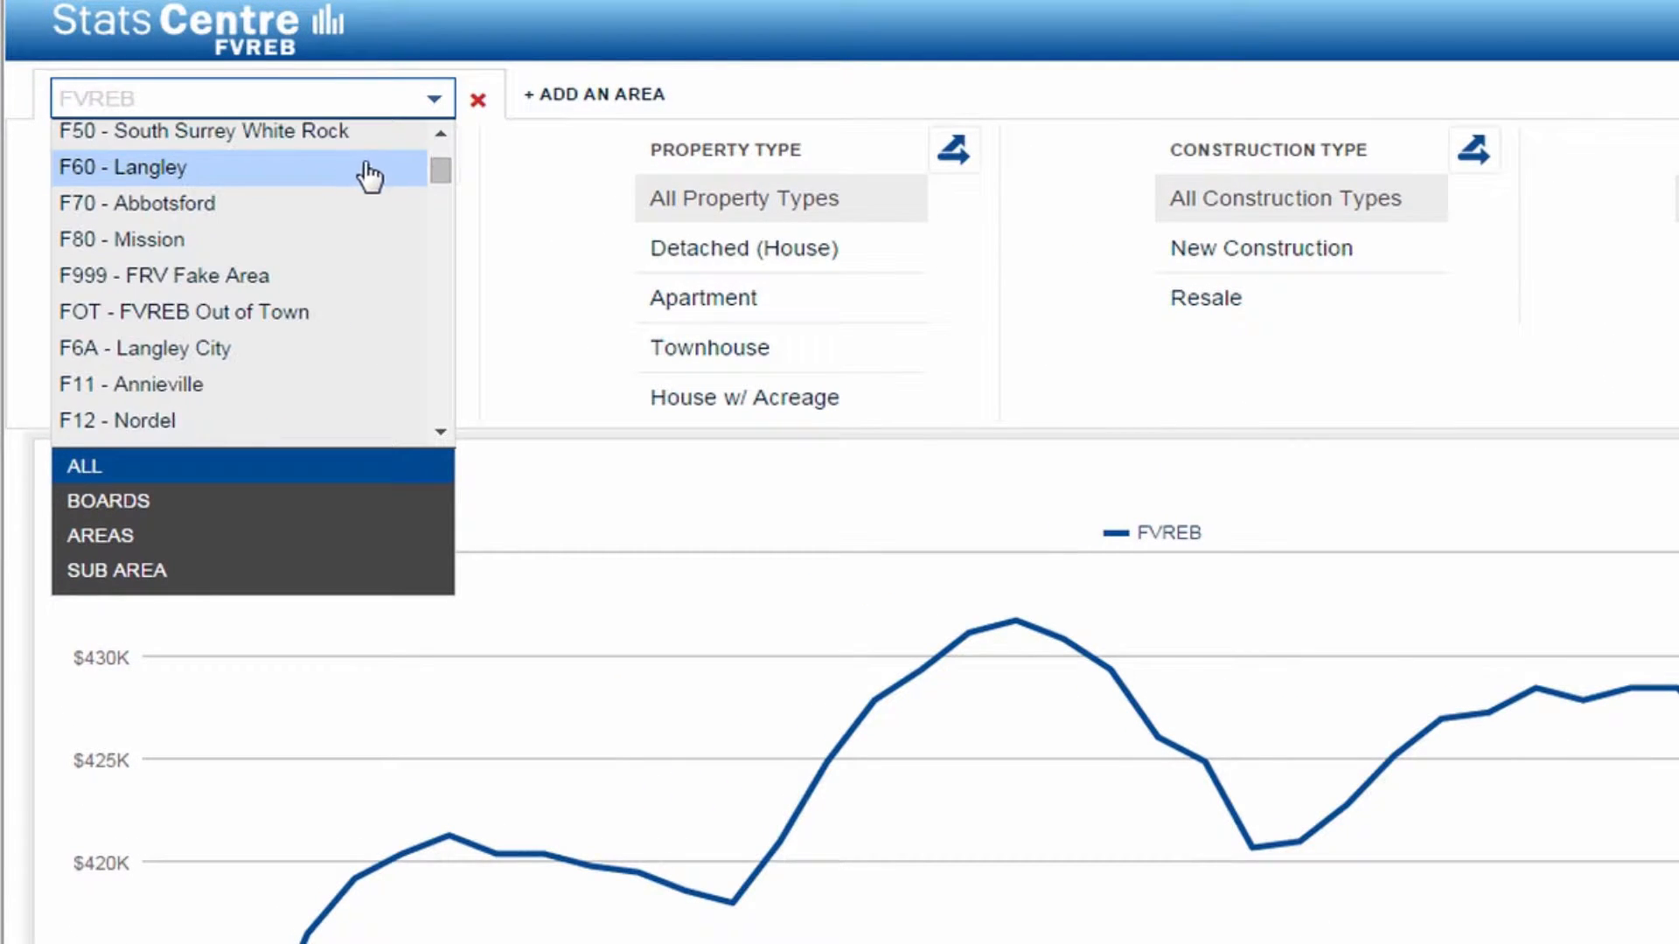
scroll(385, 171, "down", 4)
left_click_drag(438, 180, 445, 273)
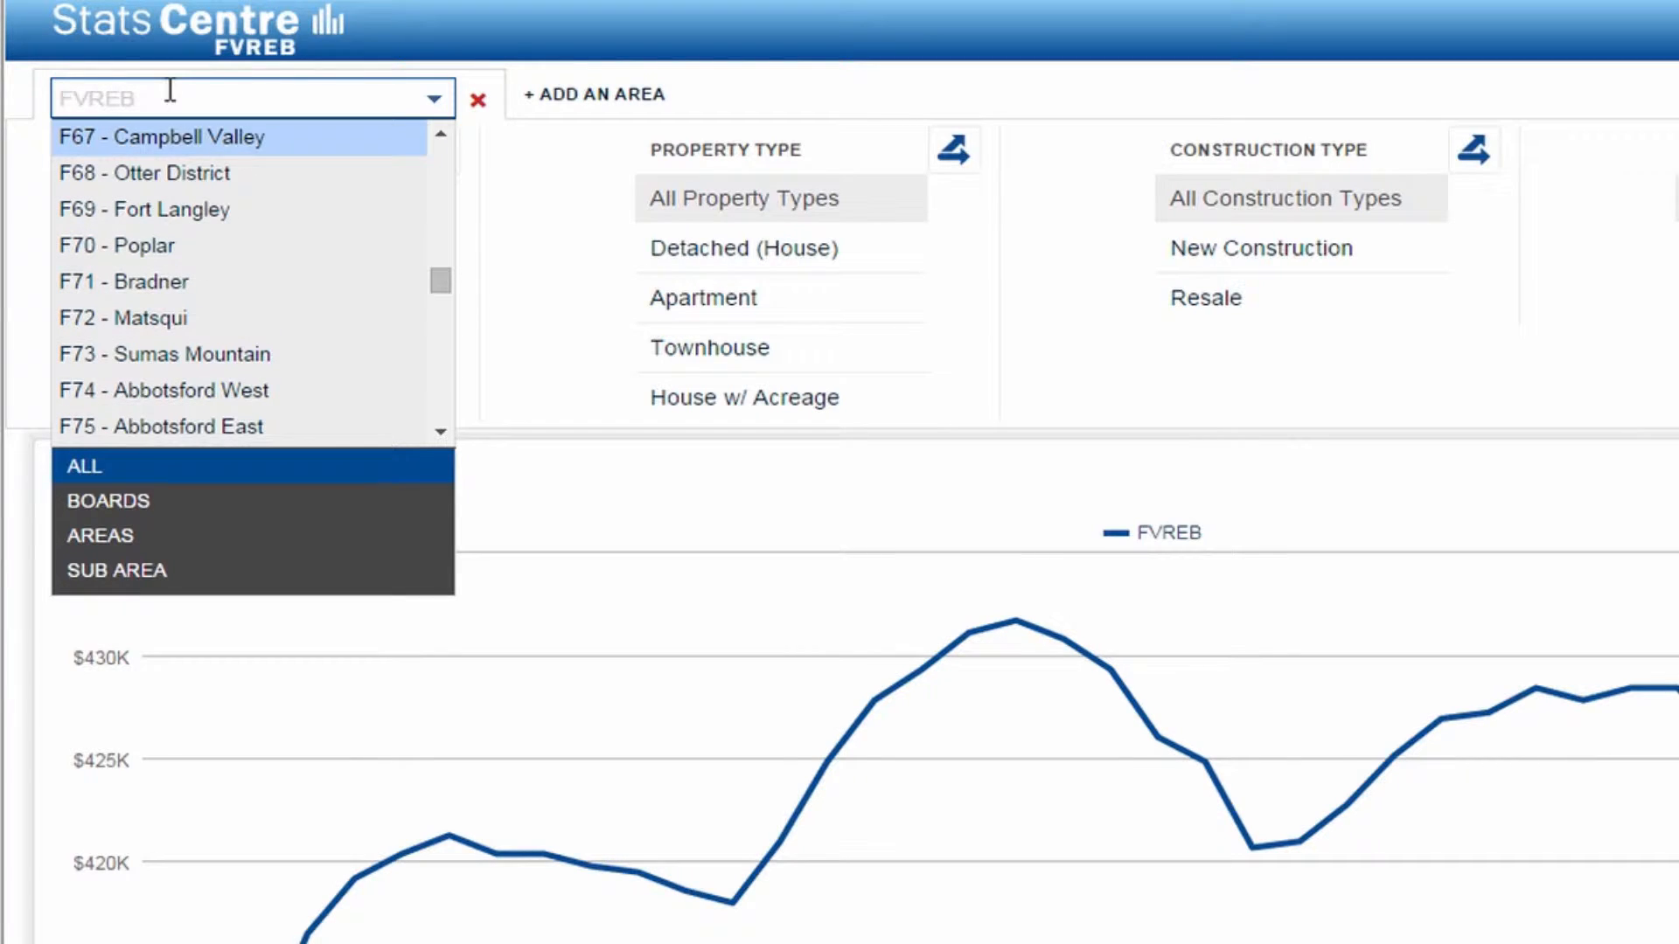
type("S")
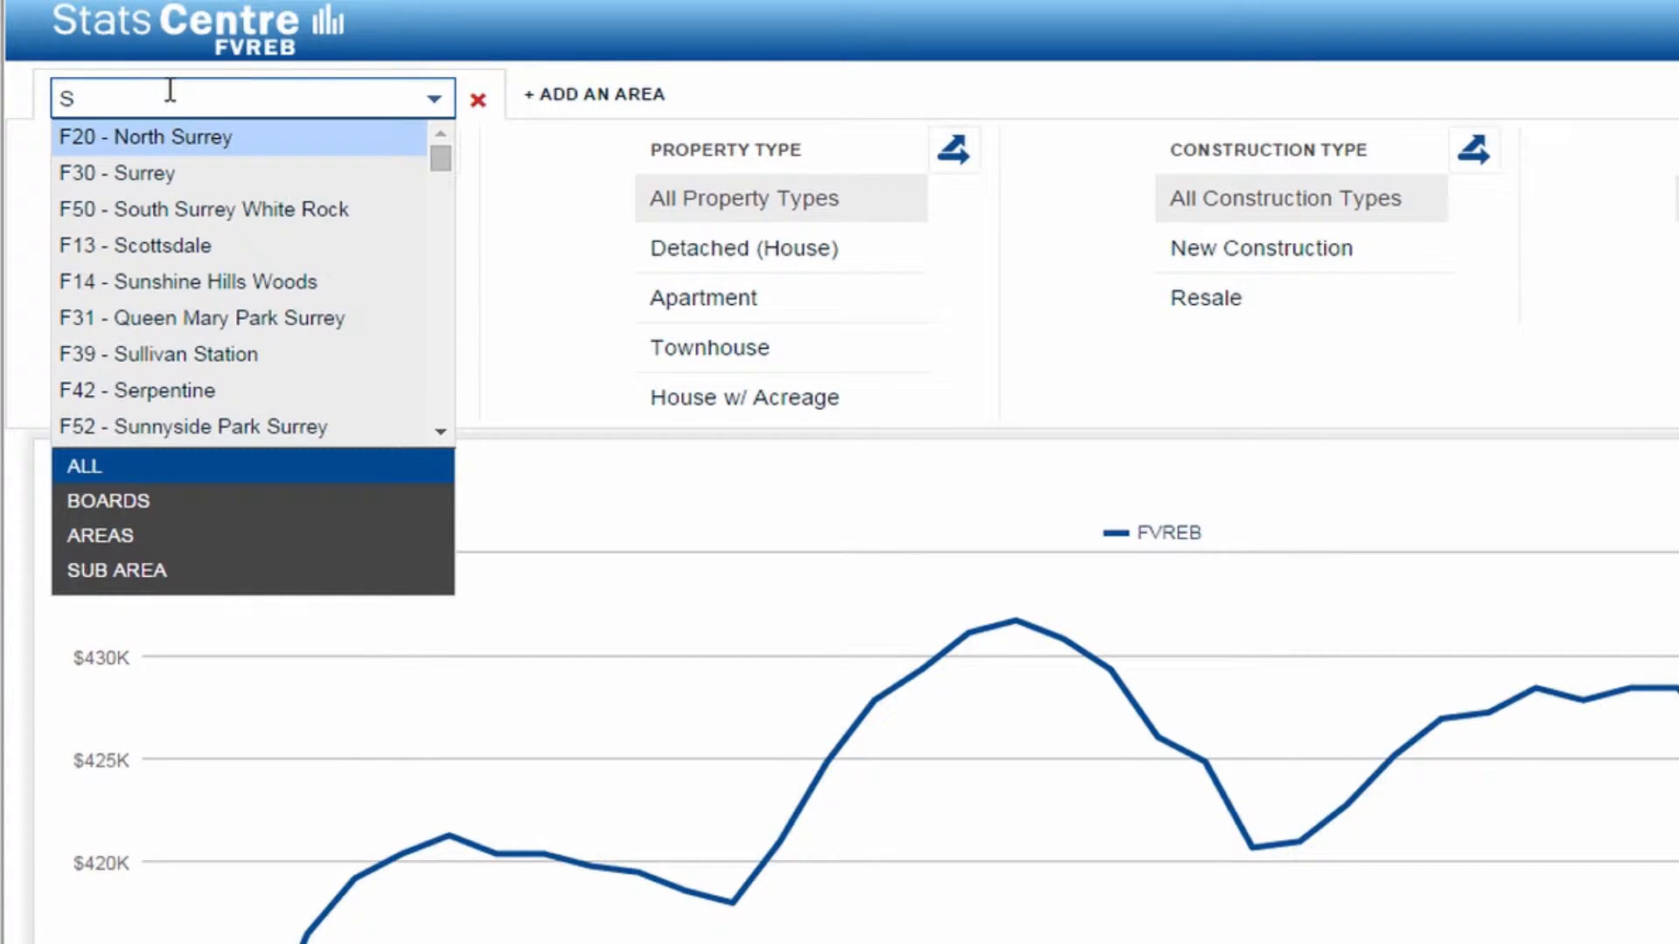
type("u")
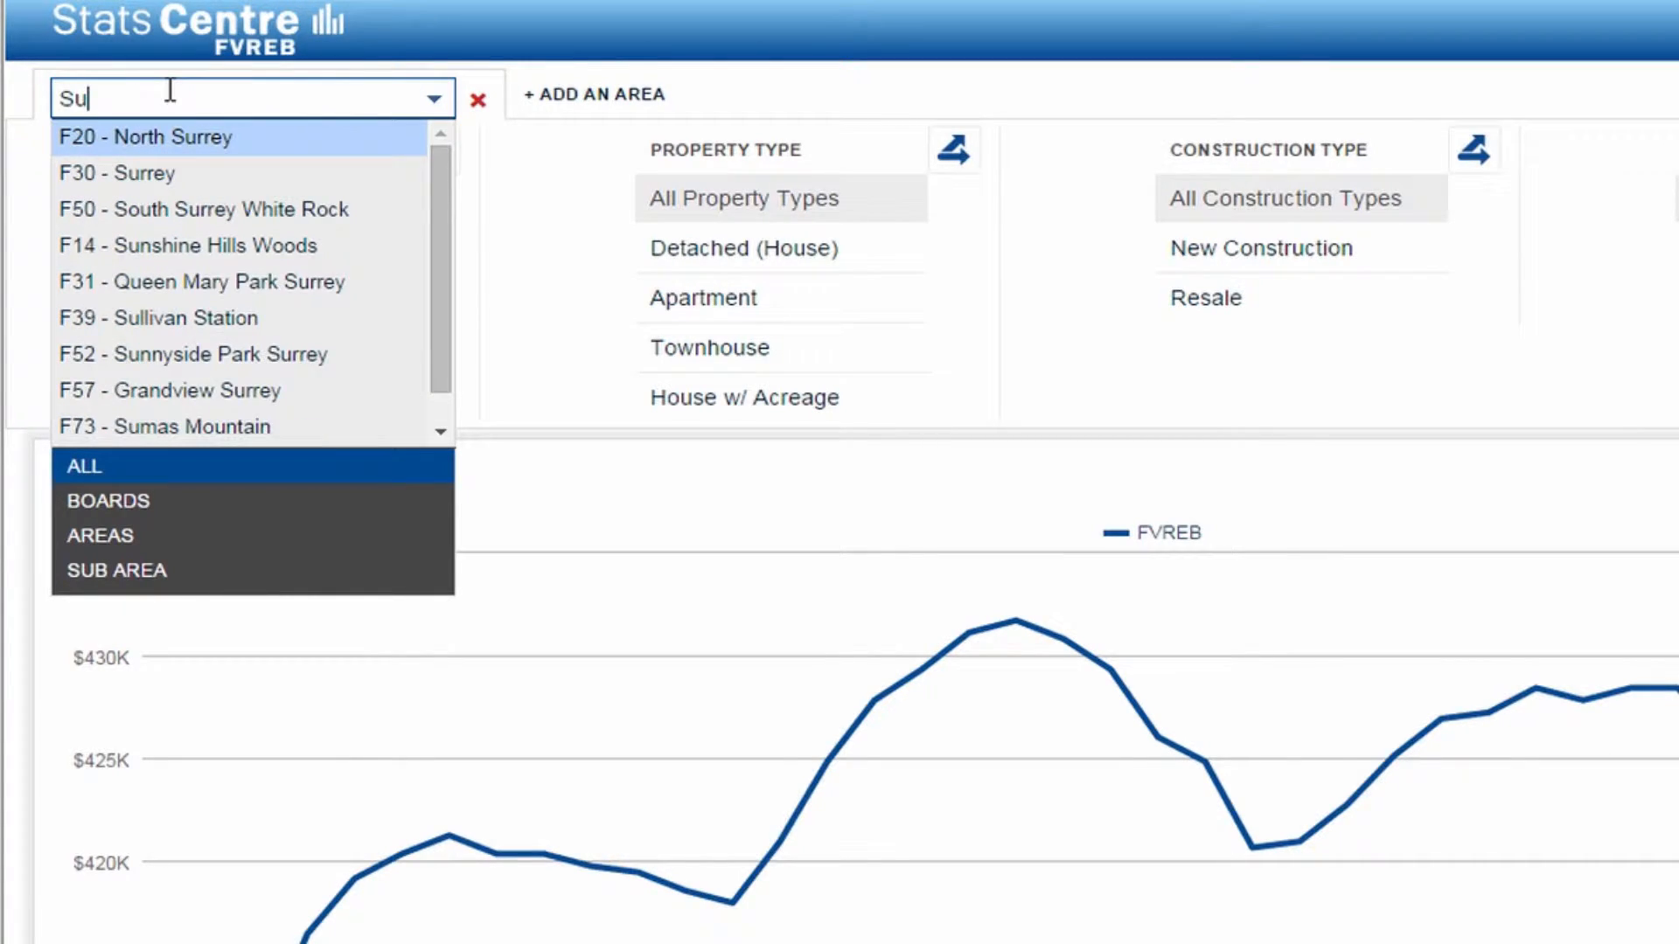
left_click(186, 175)
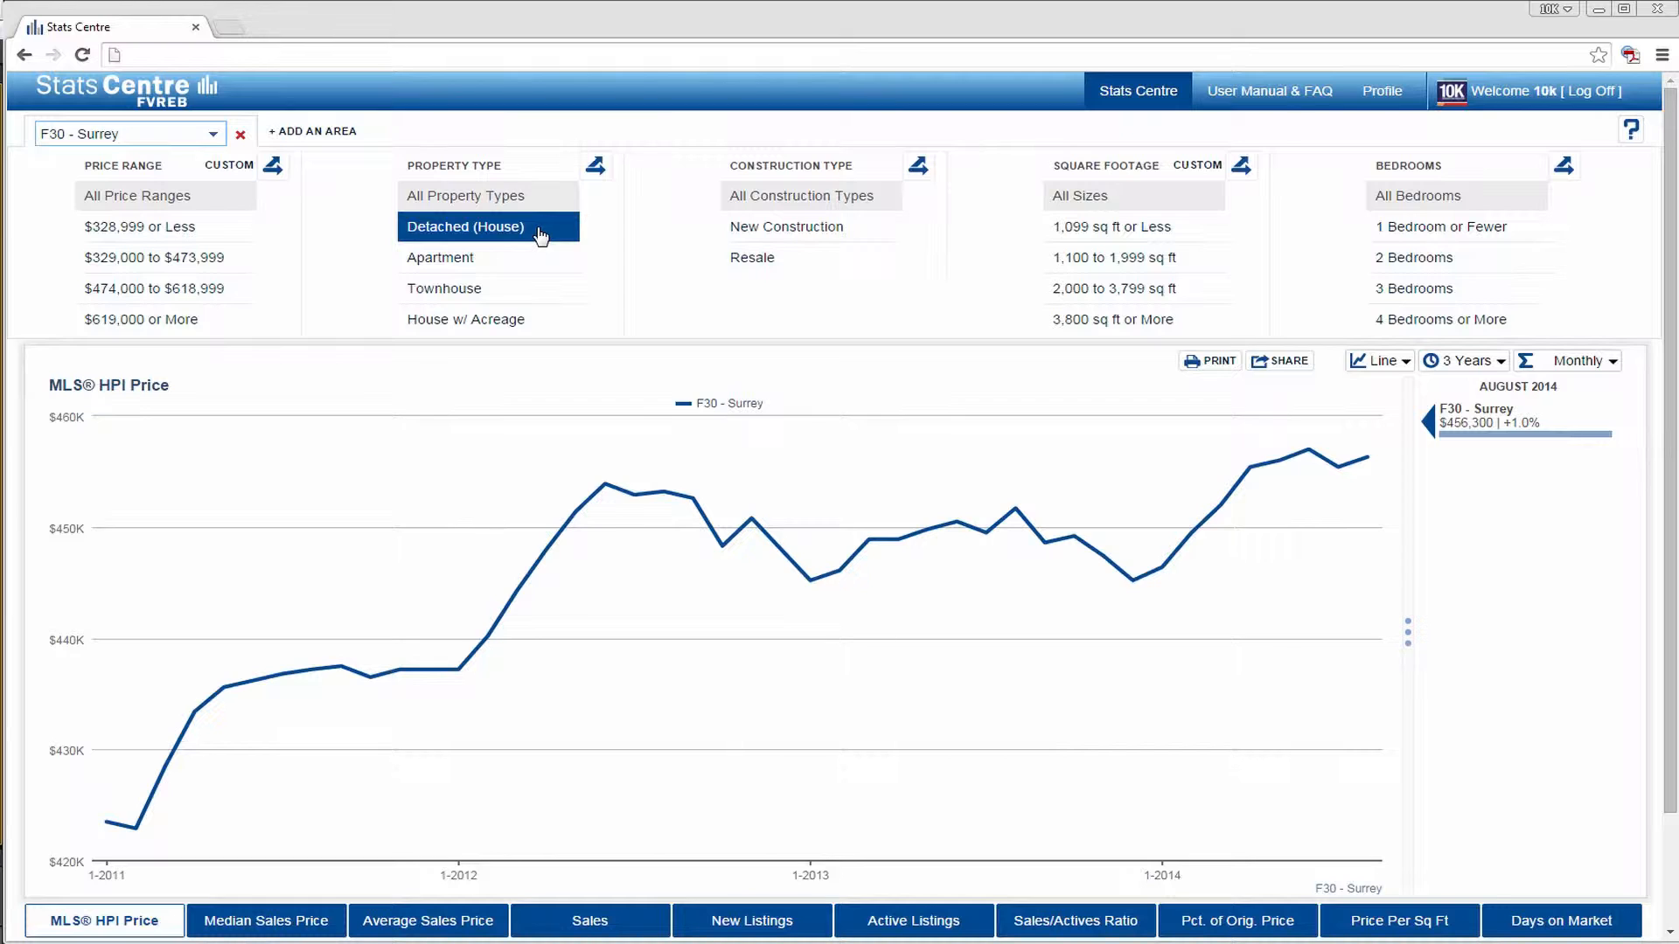
left_click(539, 232)
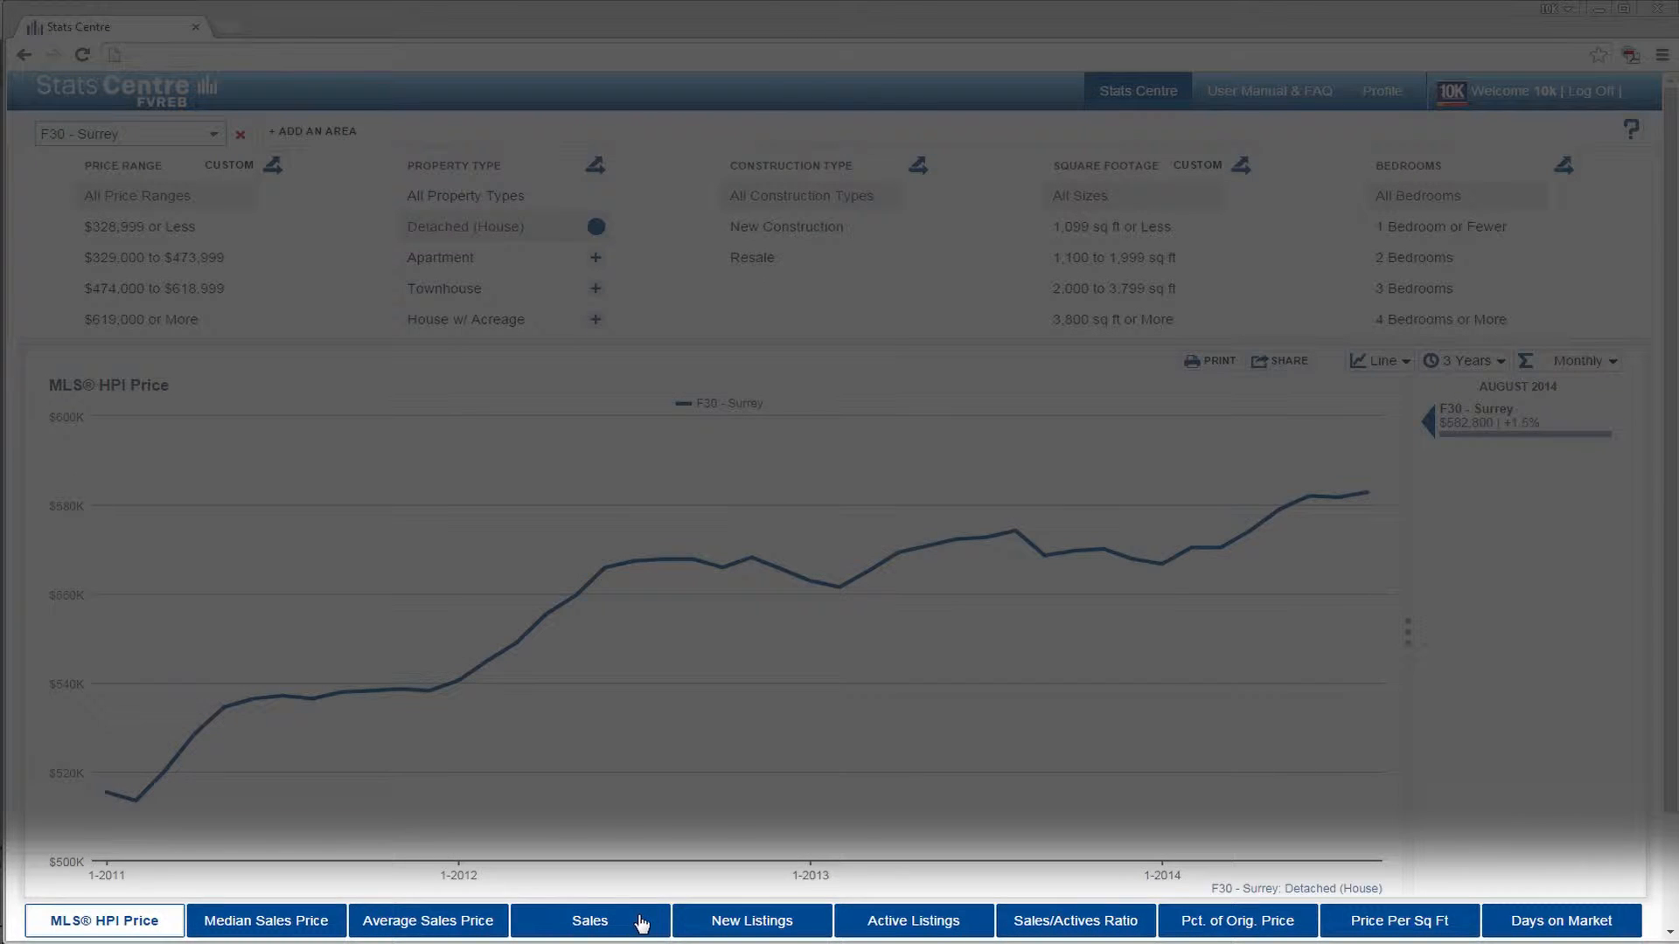
- View the Sales and Price Per Sq Ft metrics, and settle on Days on Market as an average after checking its median
left_click(642, 924)
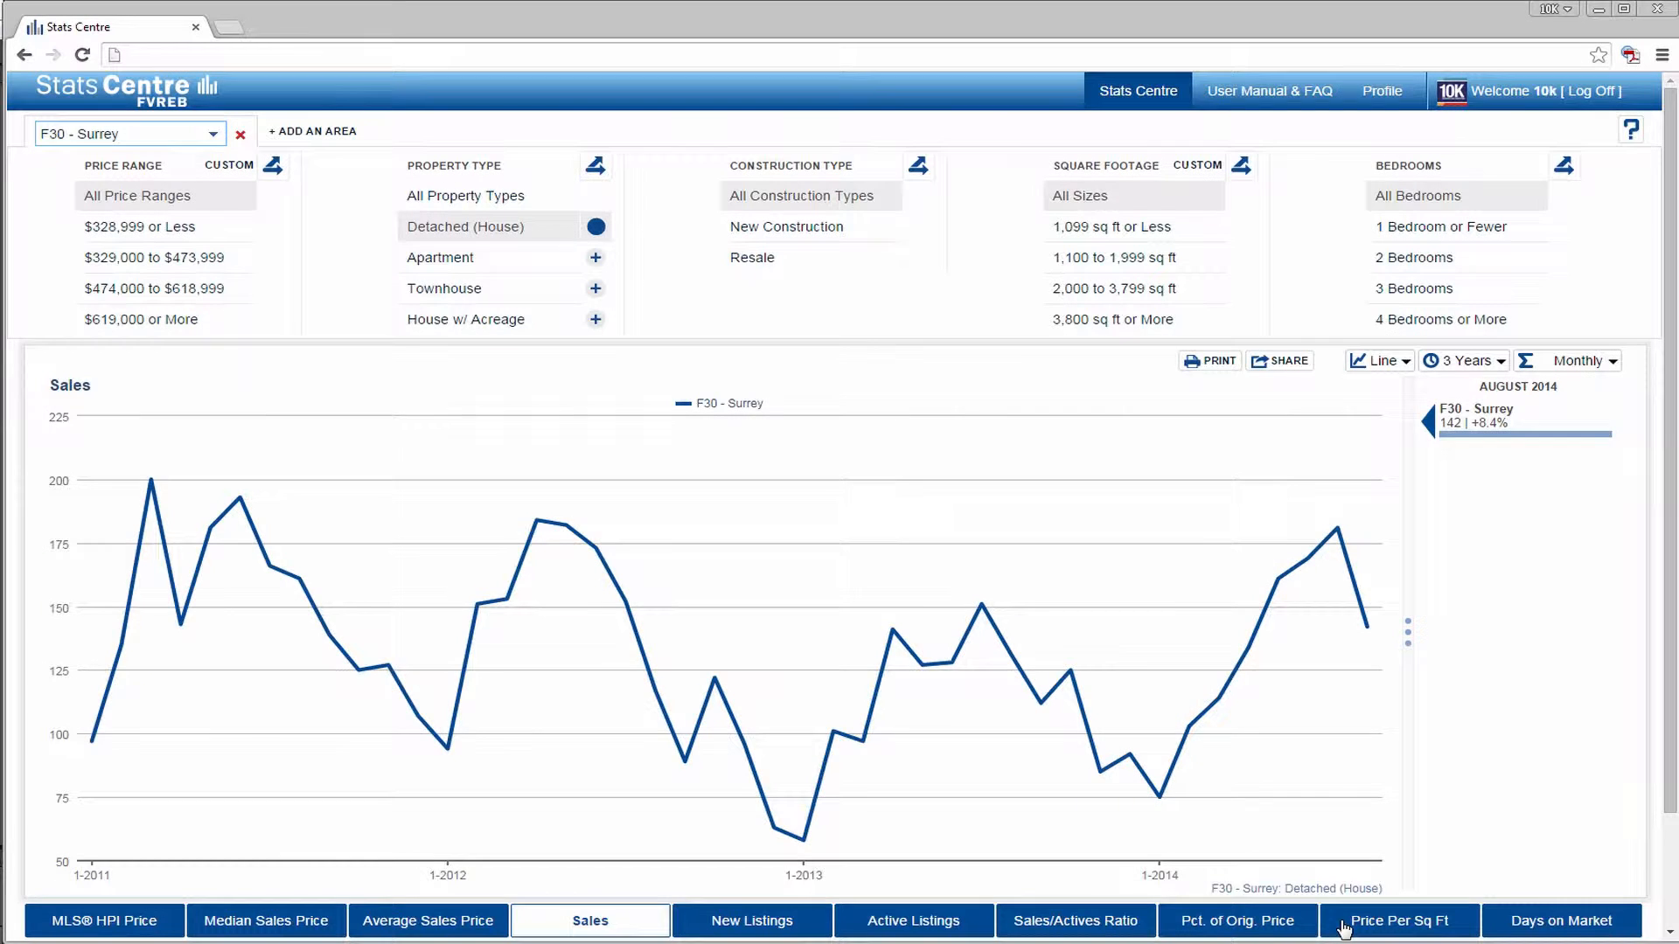
left_click(1346, 925)
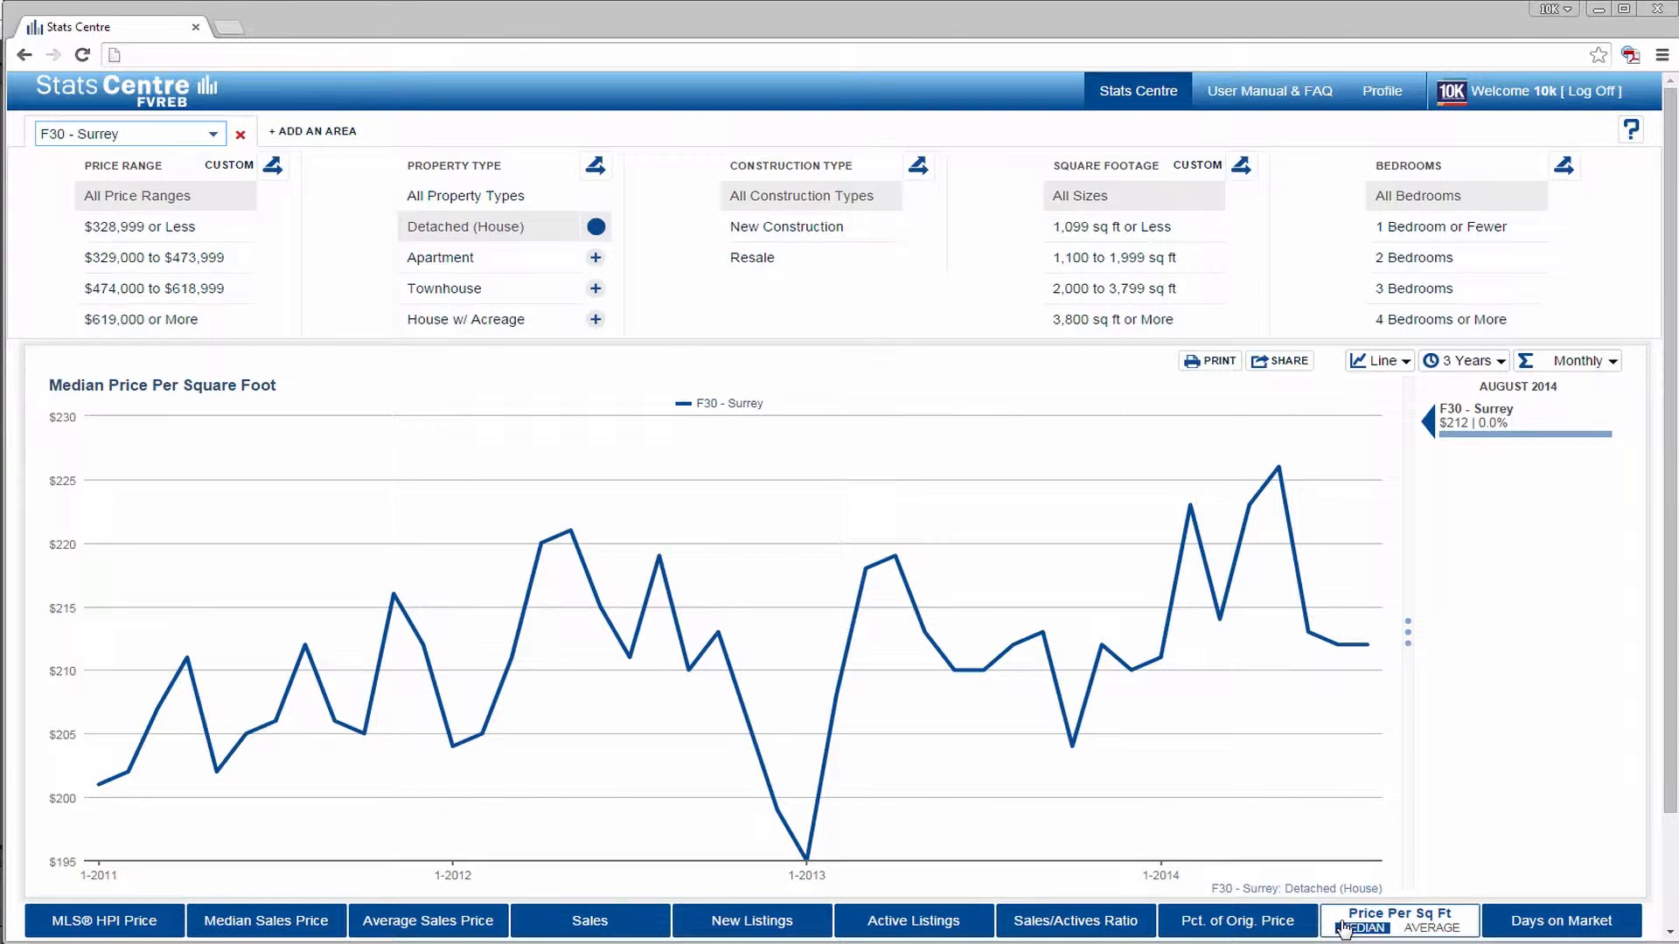
left_click(1502, 918)
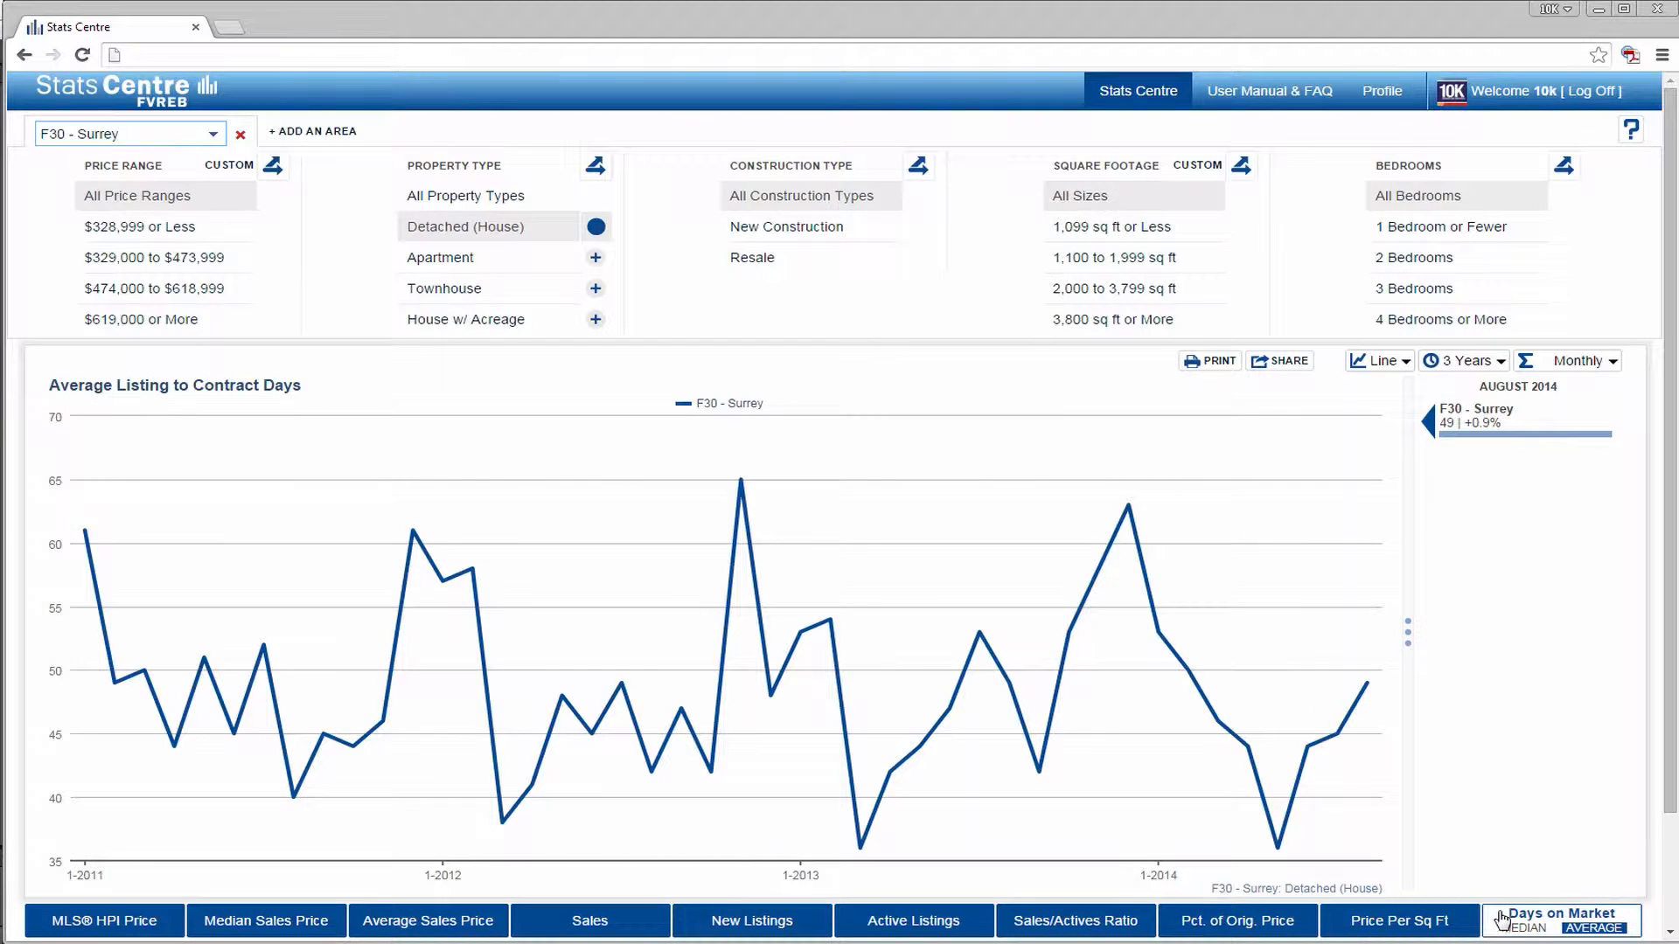
left_click(1521, 929)
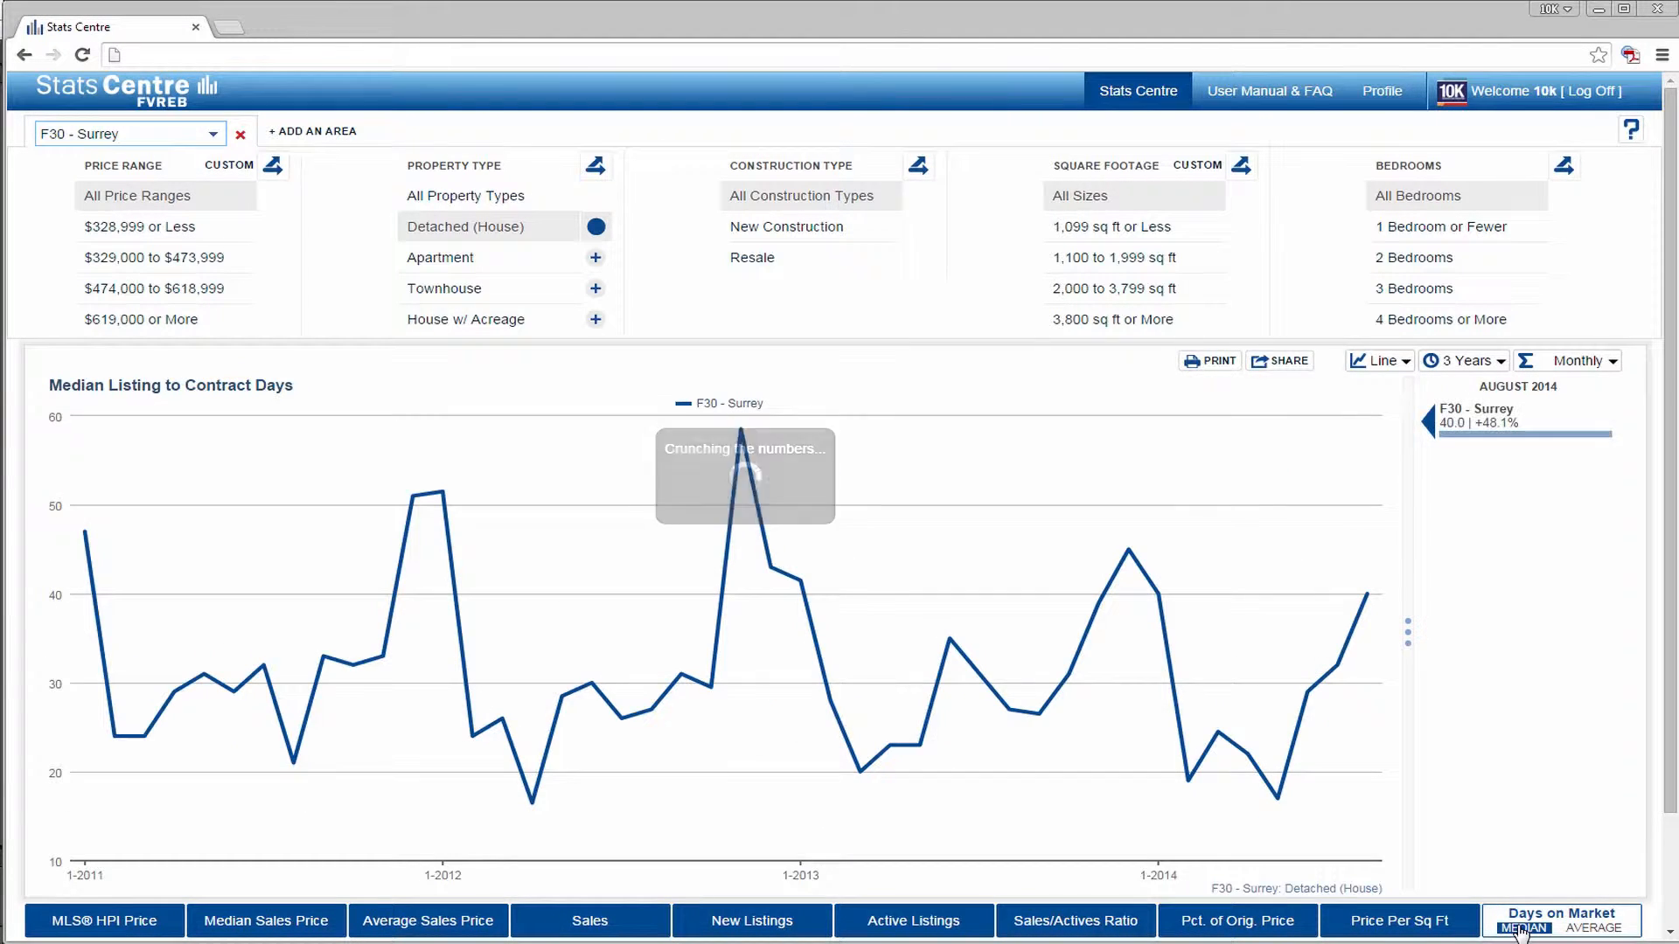
left_click(1595, 929)
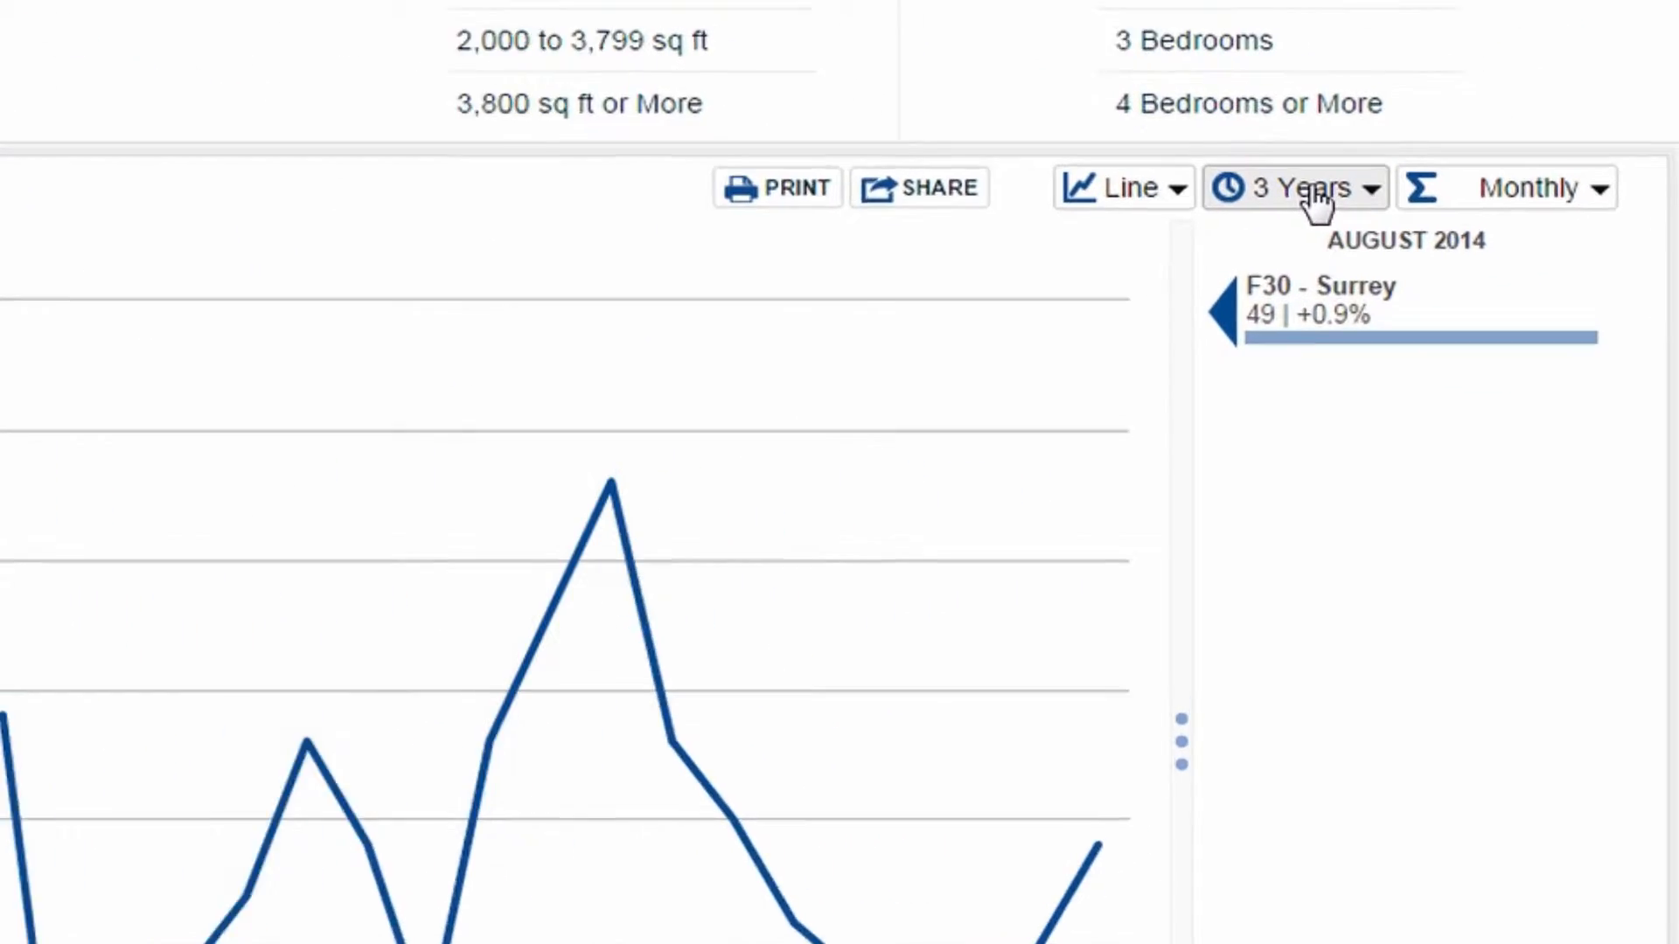
- Look over the chart's time-range choices and its Monthly and Rolling 12 Months calculation options
left_click(1469, 361)
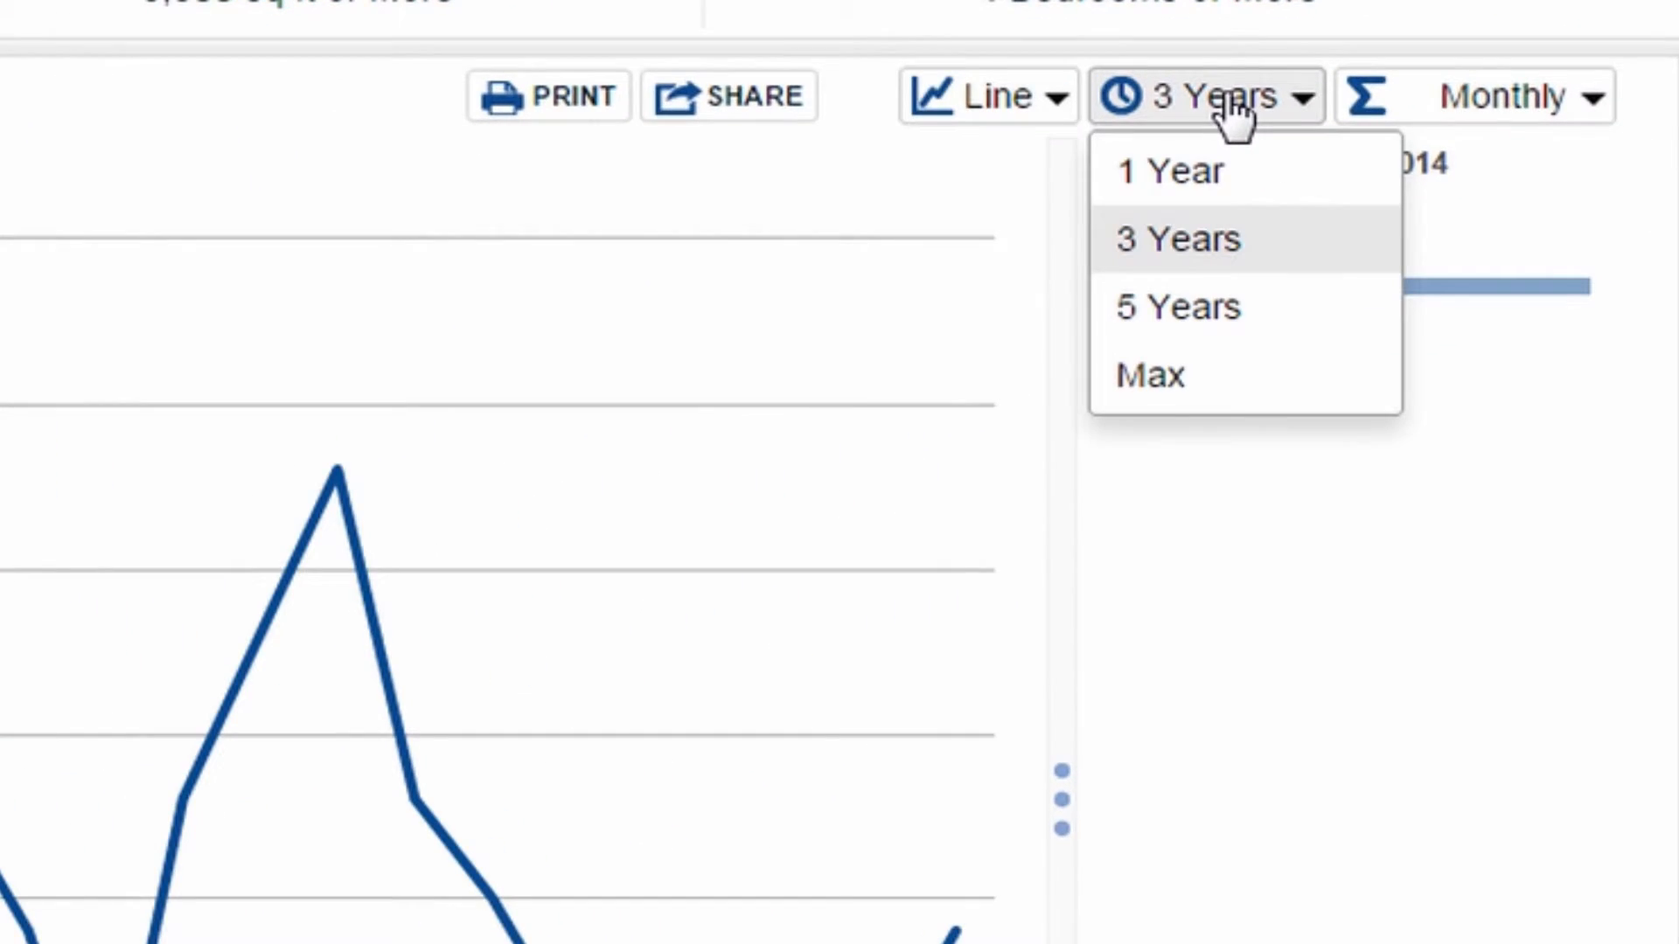
left_click(1535, 118)
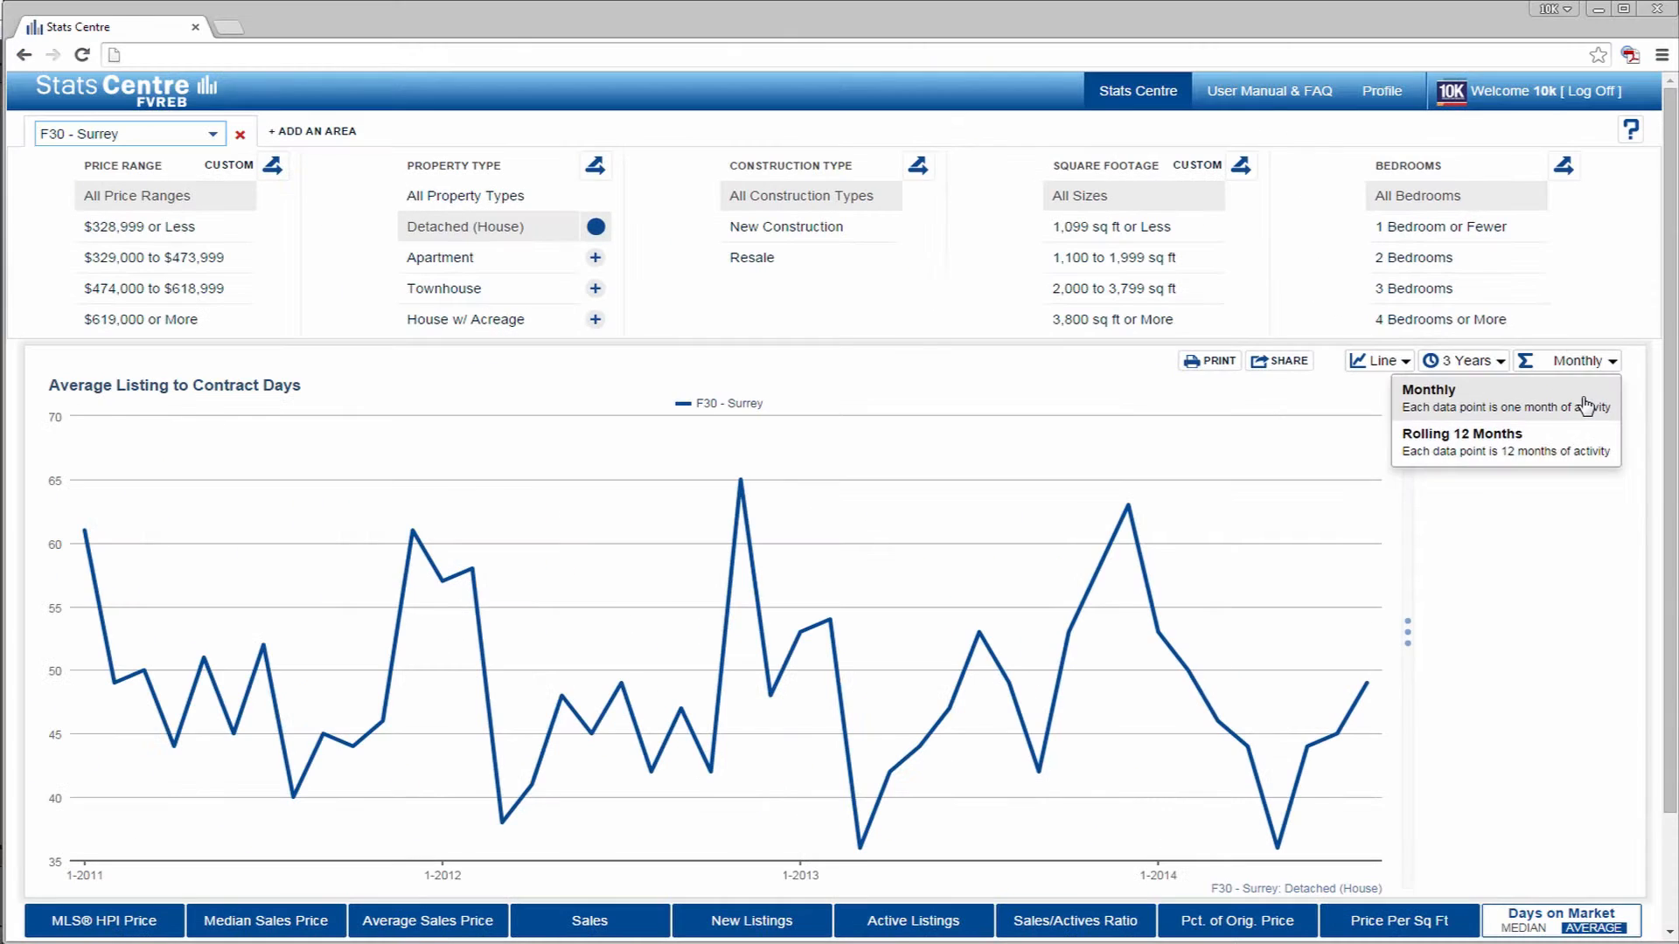
left_click(1574, 369)
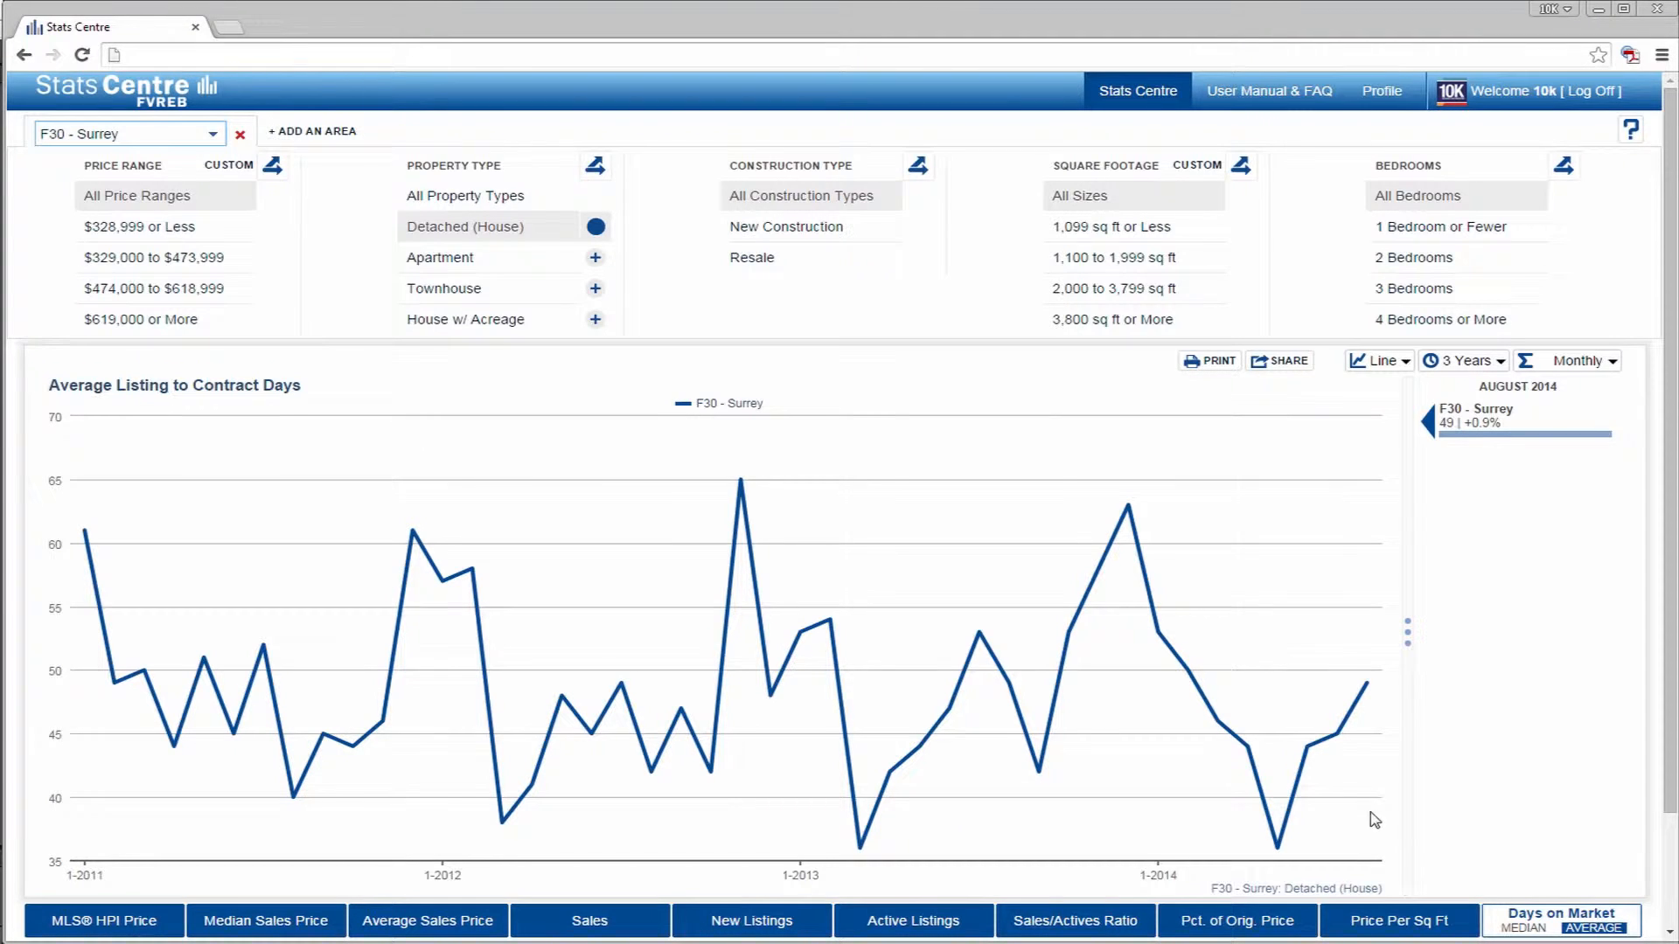
- Inspect individual data points on the Surrey line, and collapse and restore the August 2014 summary beside the chart
mouse_move(1338, 771)
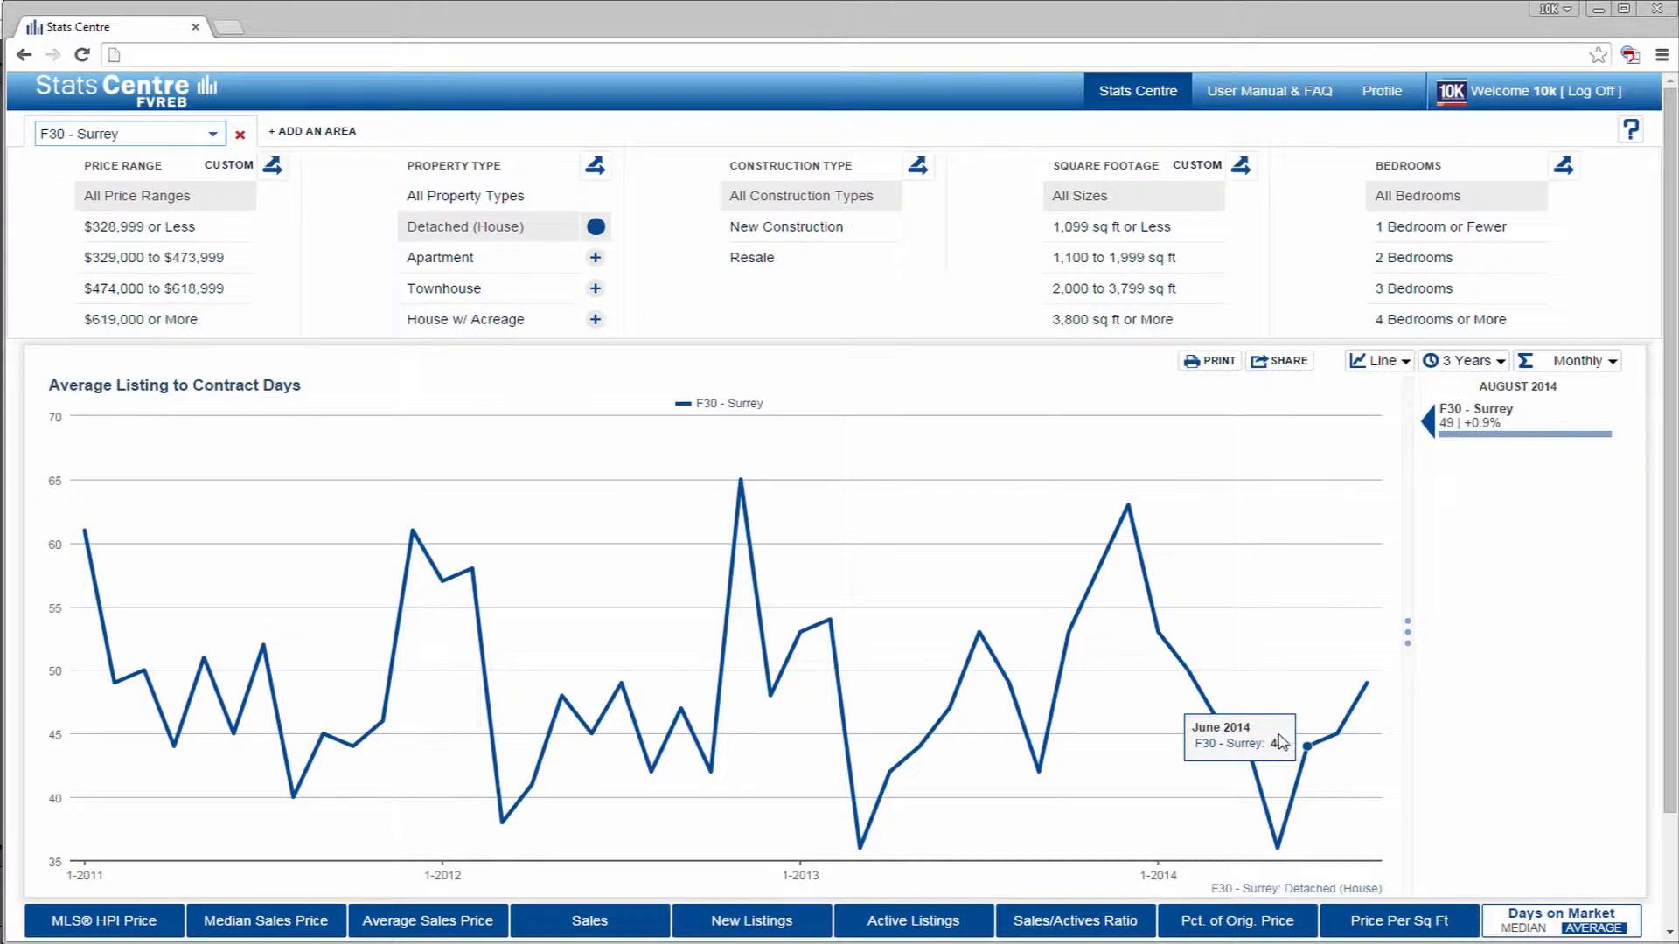
mouse_move(1159, 649)
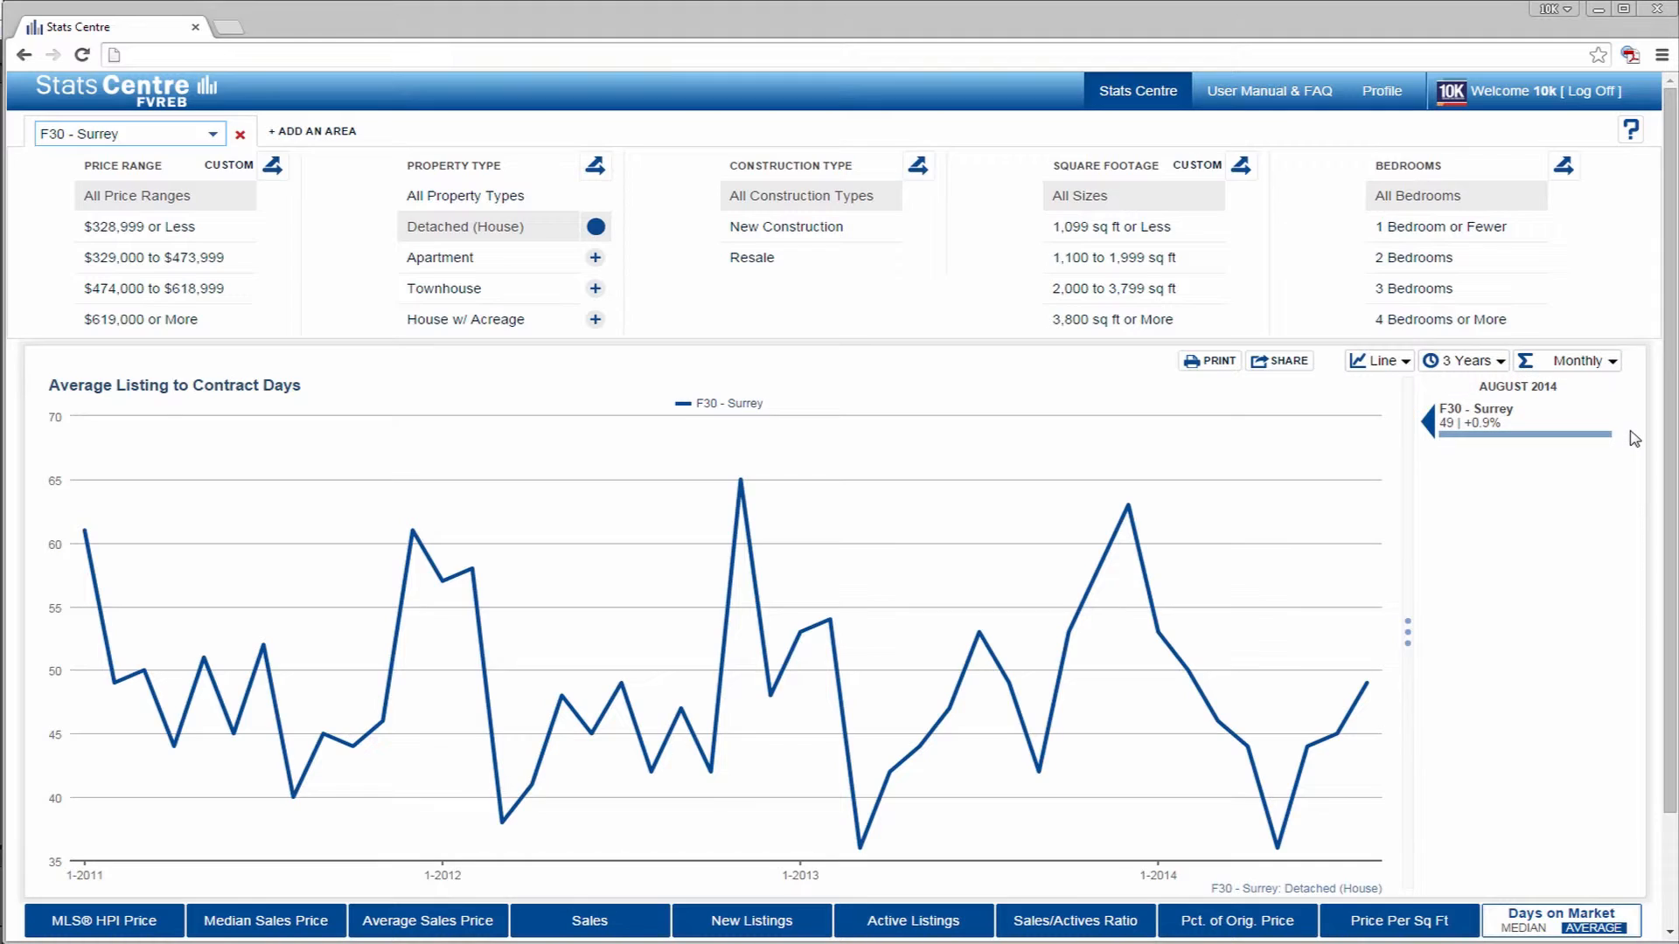
left_click(1407, 633)
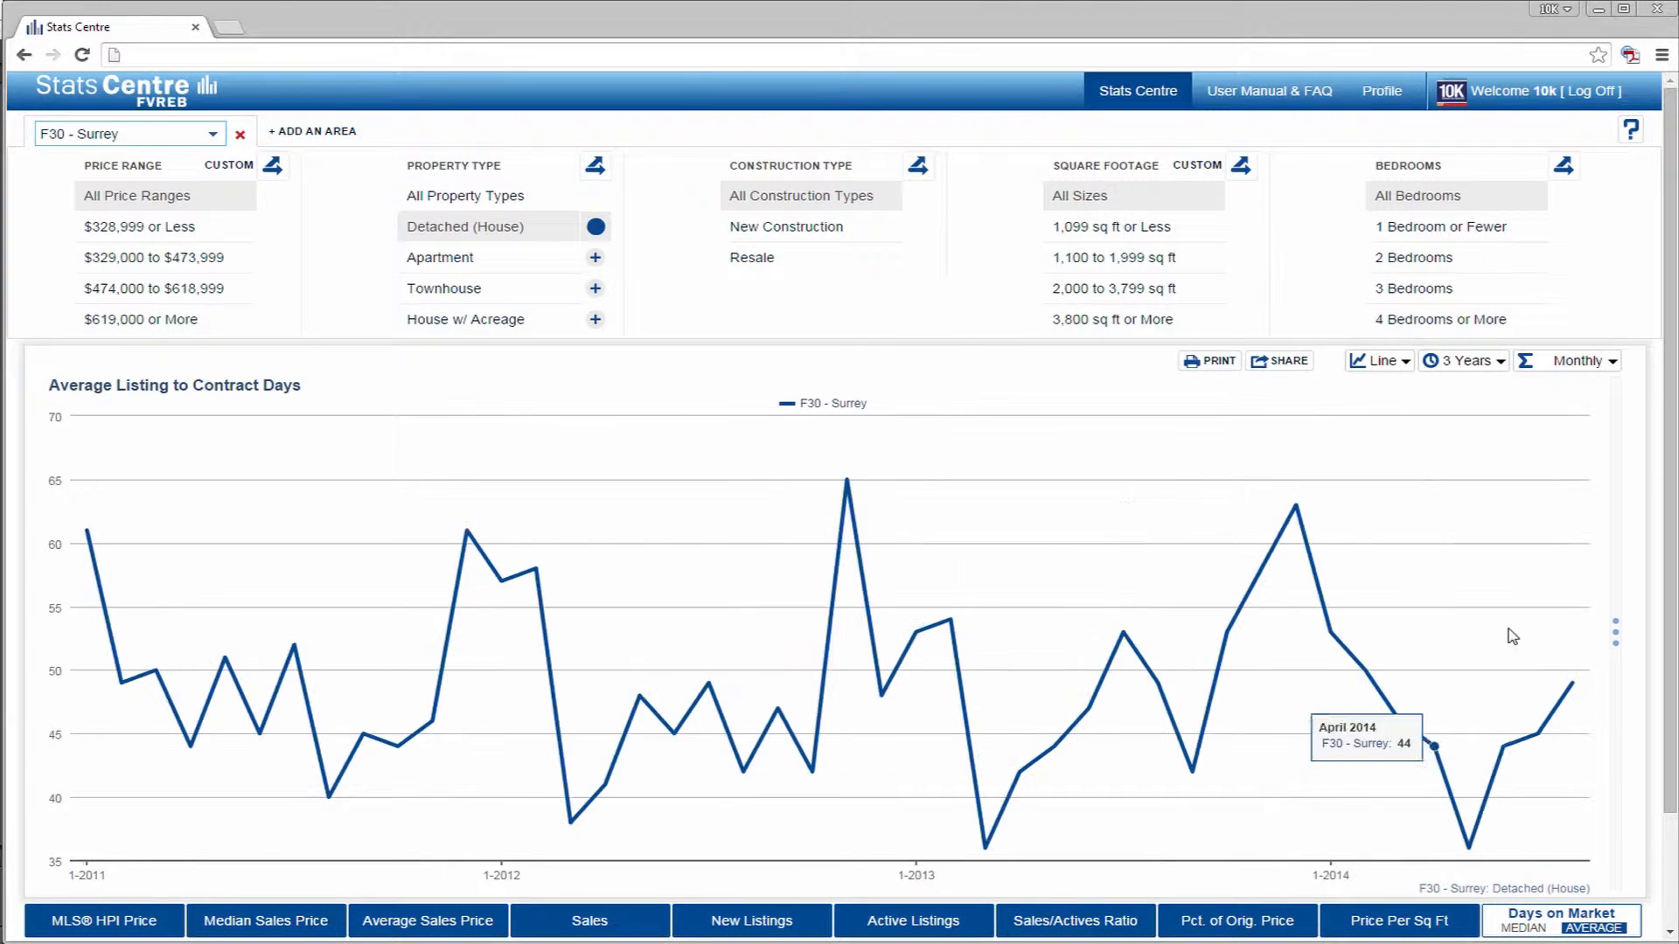
left_click(1616, 638)
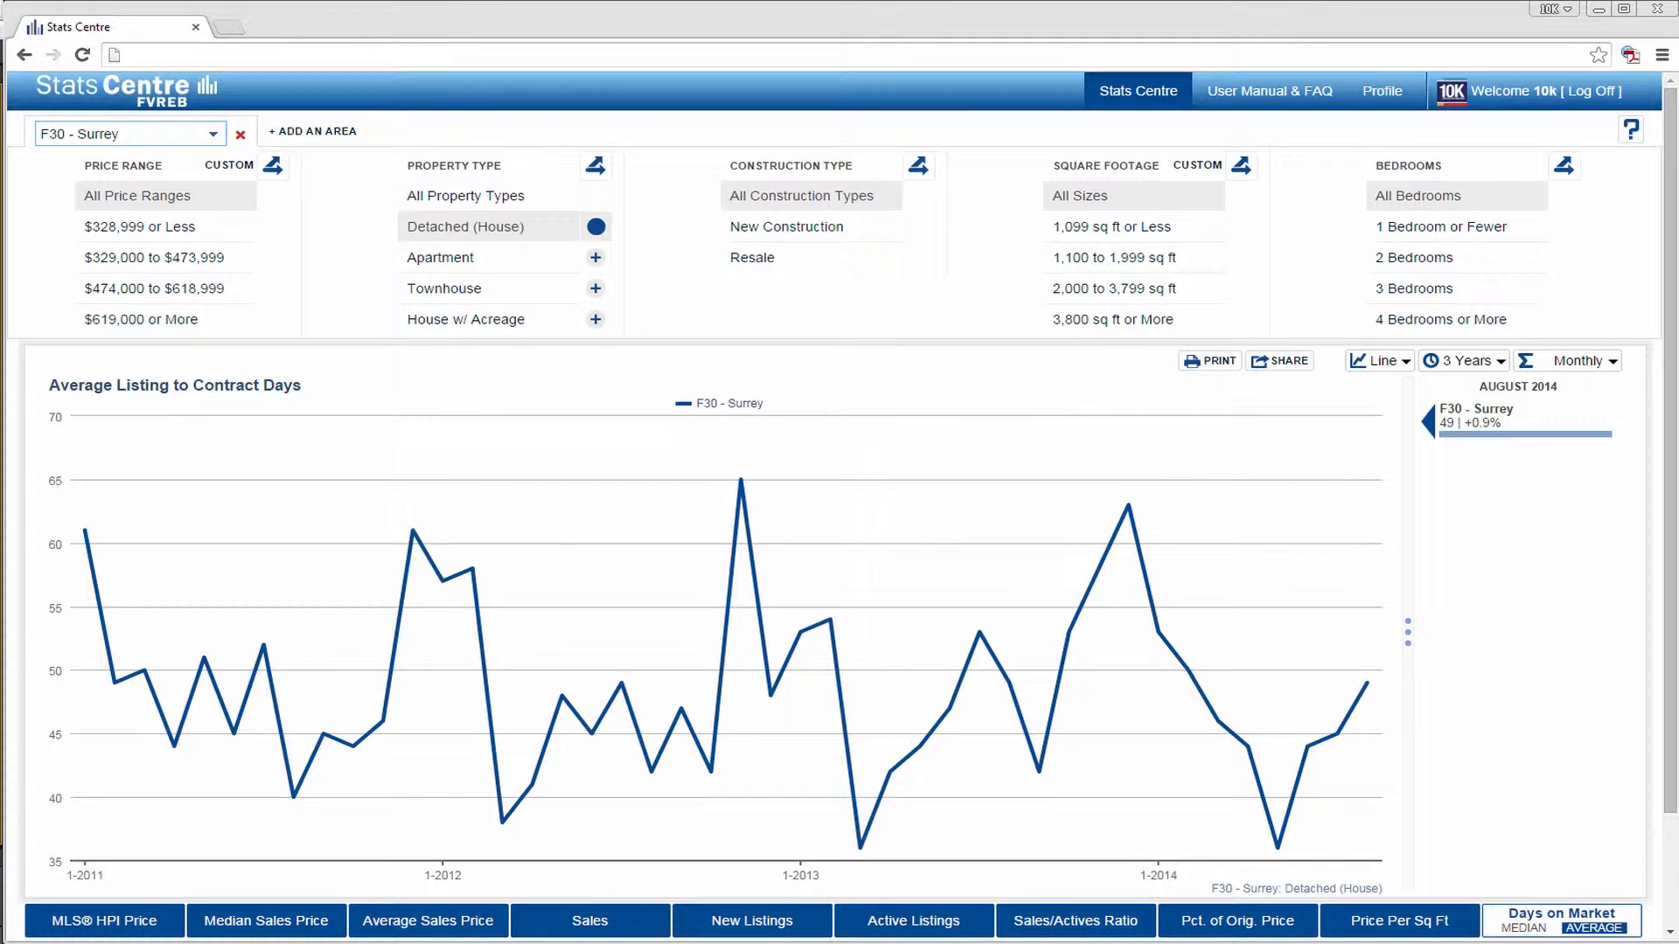
- Display average days on market as a 3-year bar chart, and switch the chart back to a line
left_click(1393, 362)
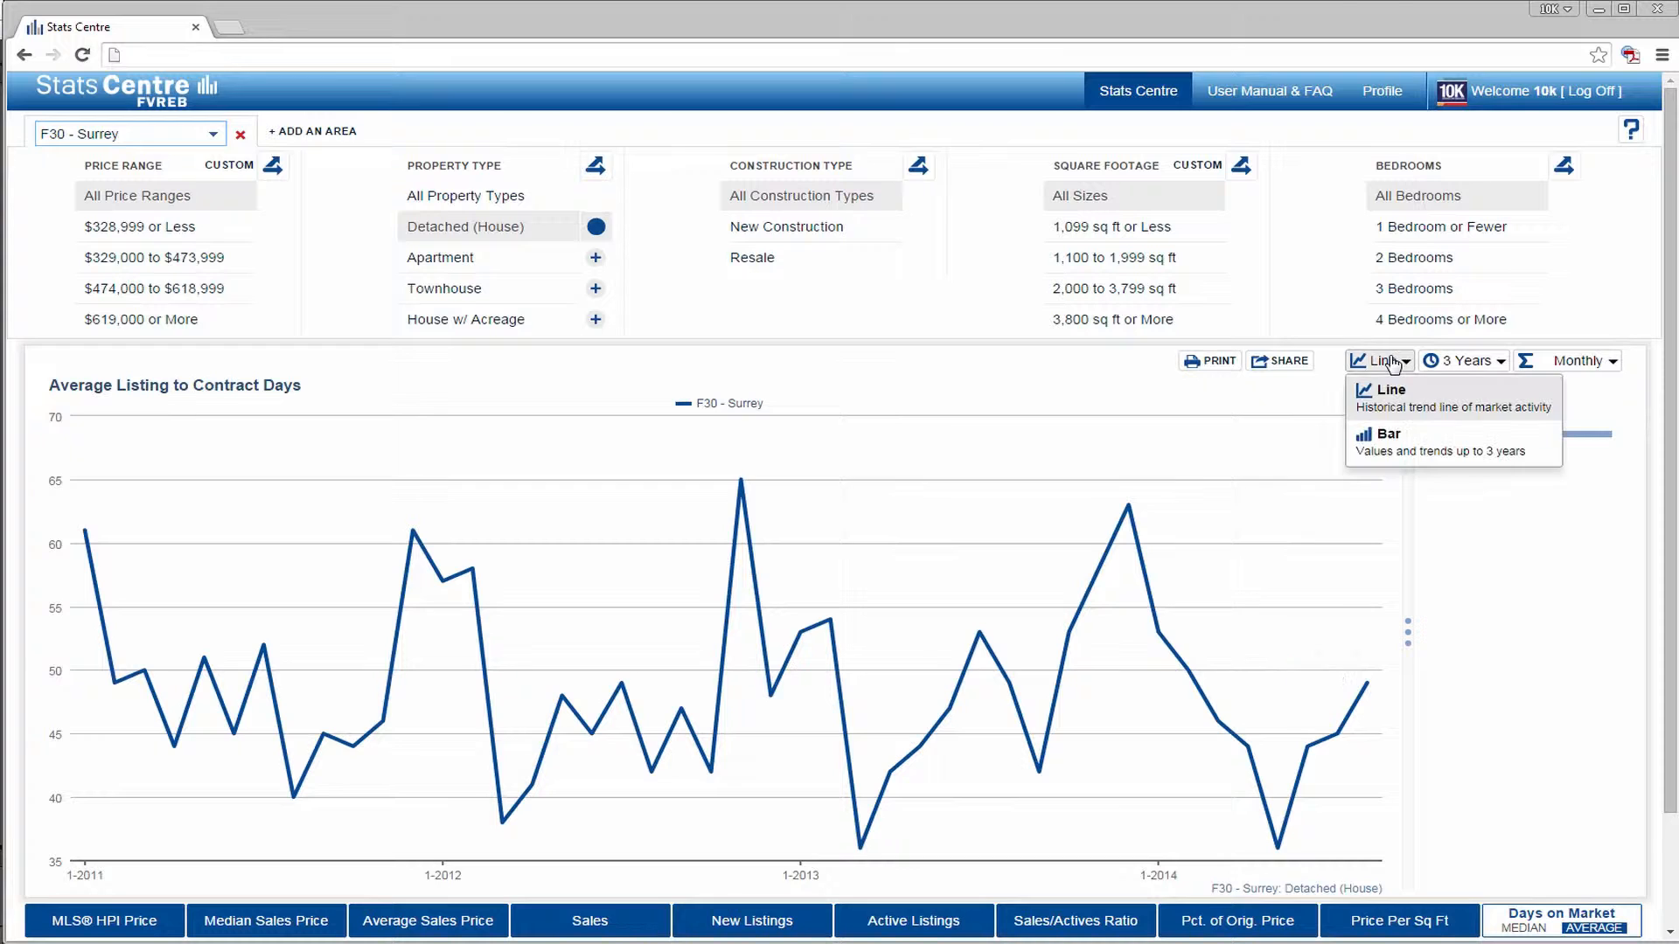
left_click(1399, 435)
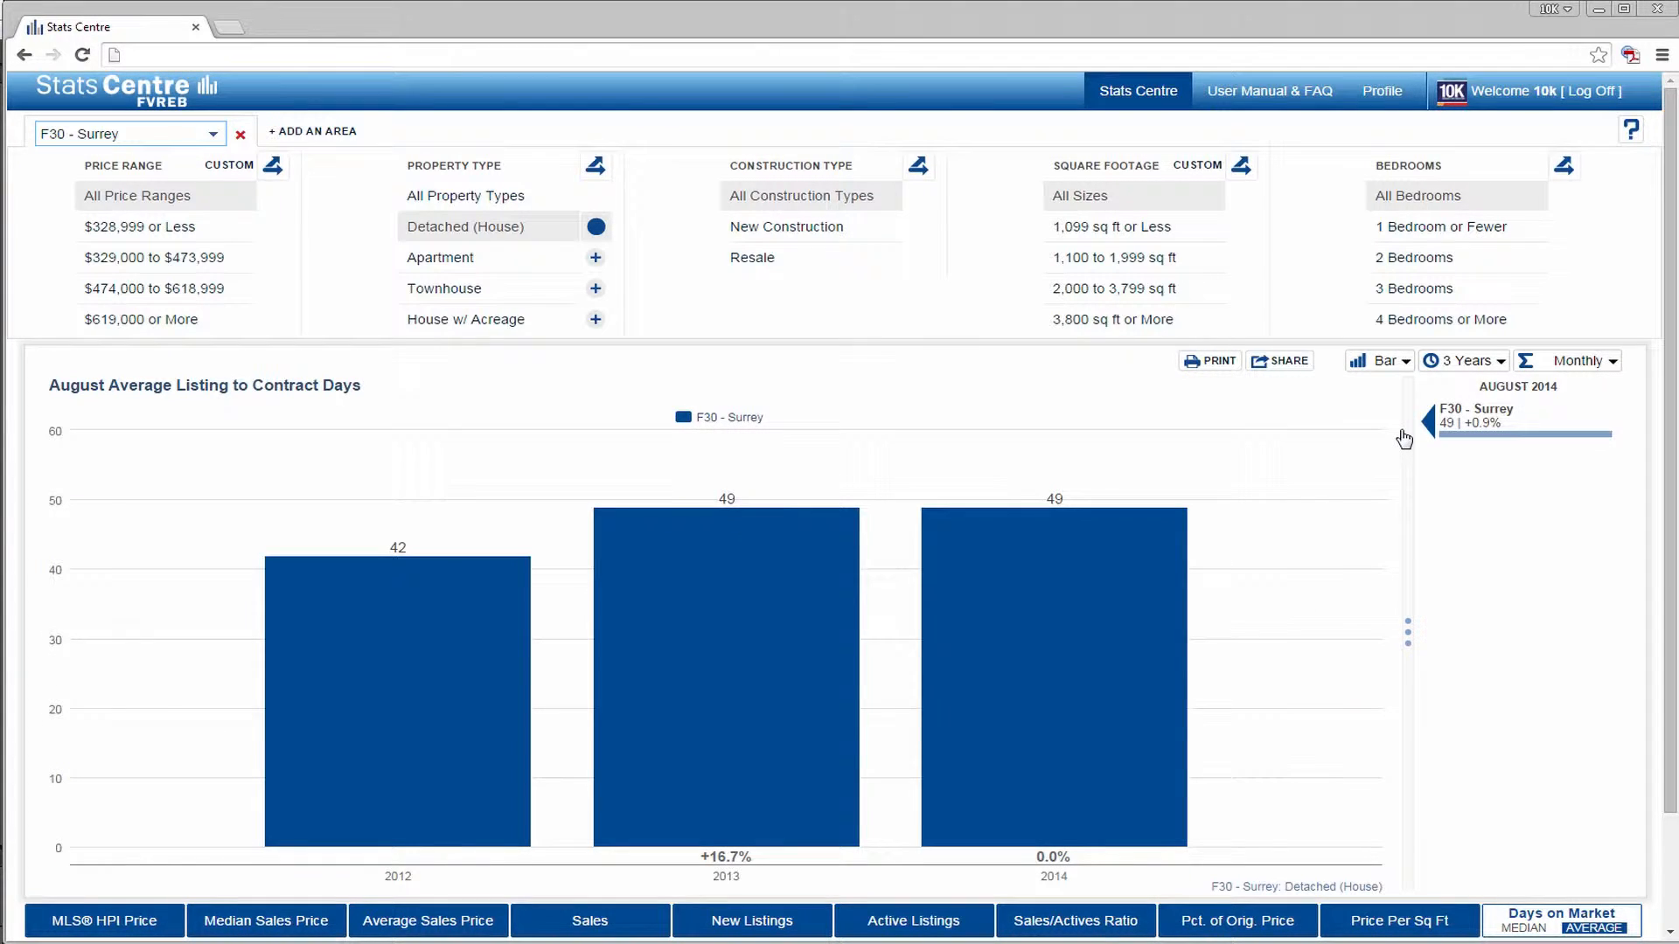
left_click(1476, 362)
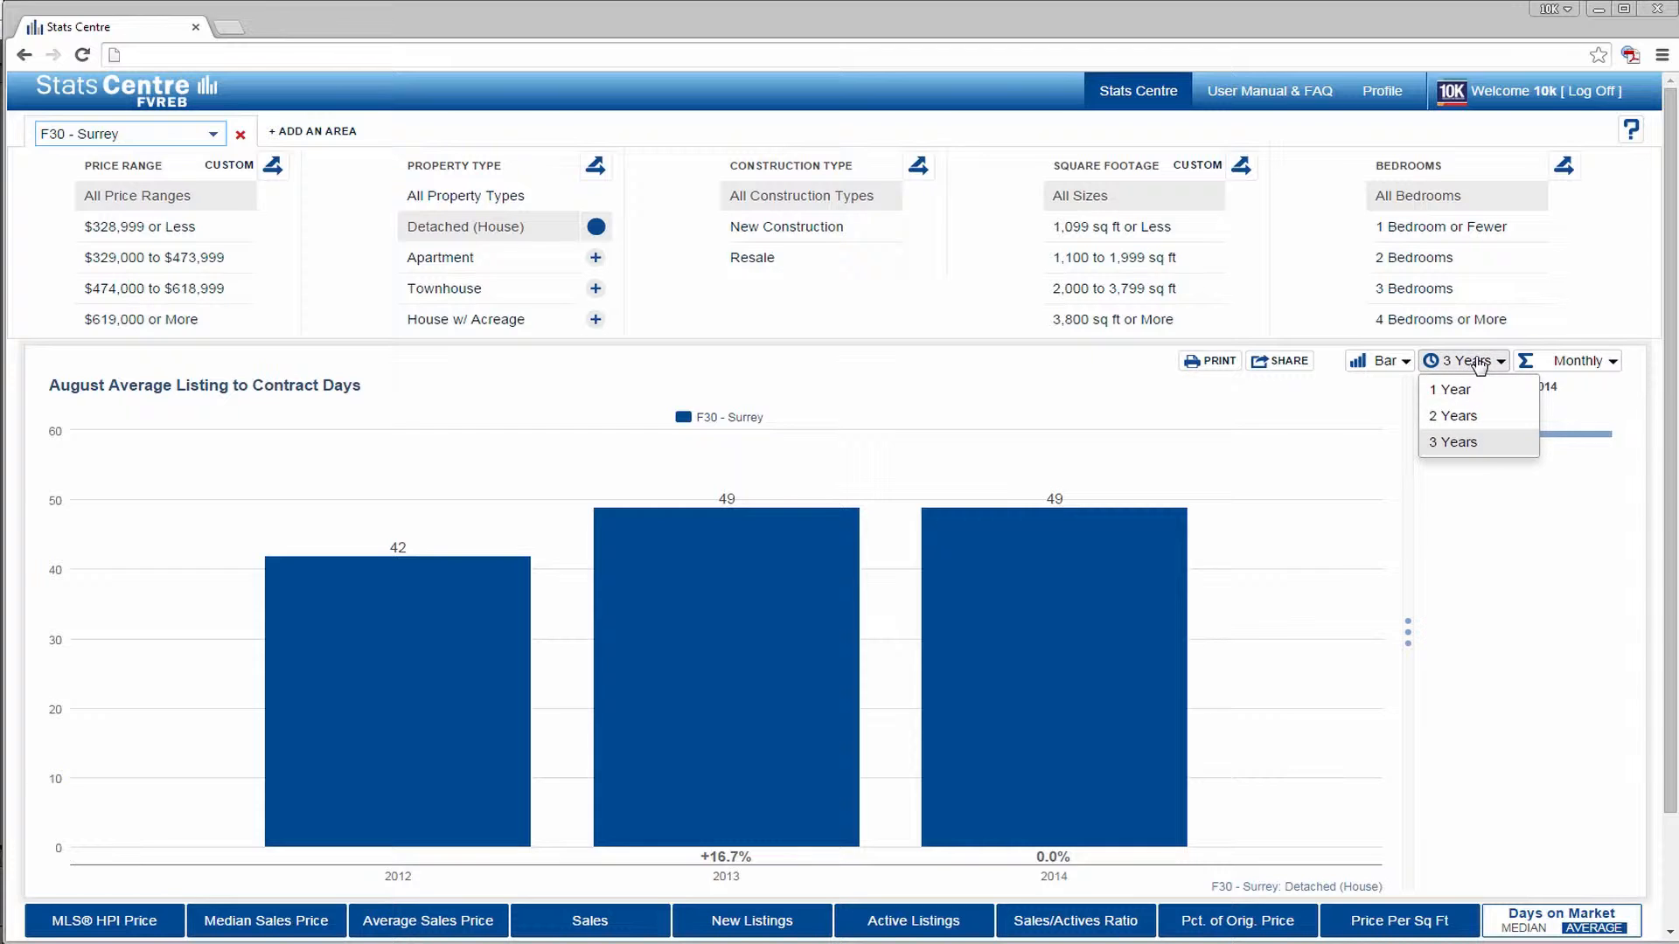
left_click(1499, 445)
left_click(1393, 362)
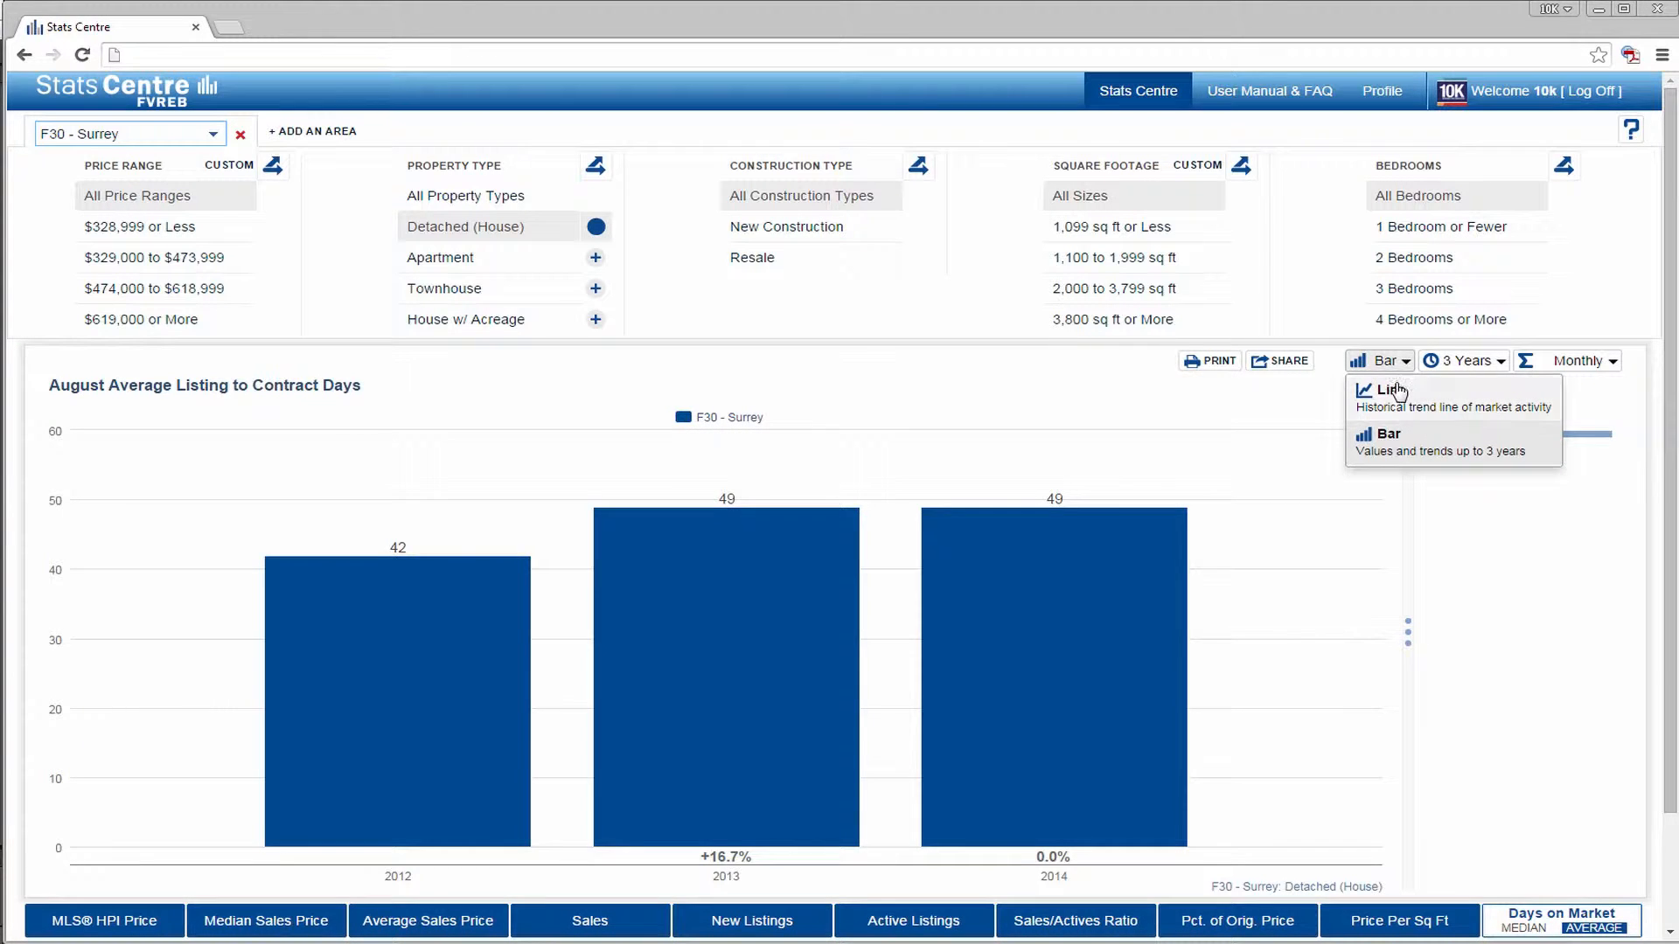
left_click(1393, 390)
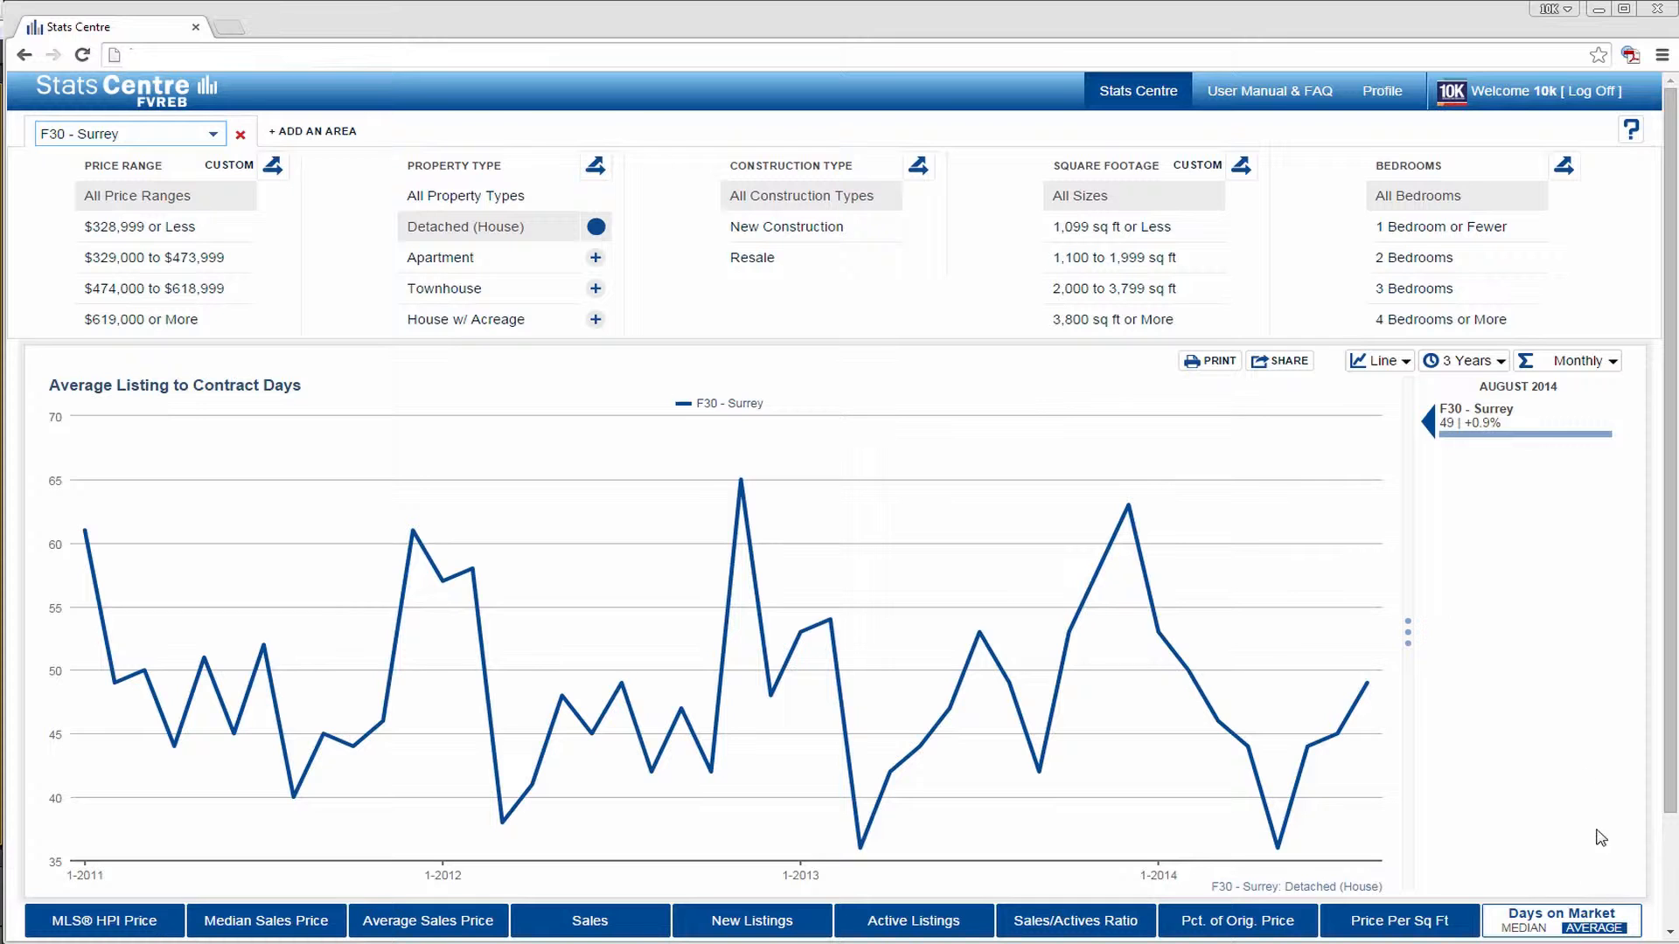
- Open the share options, go through the data types and formats, and choose a static embedded PNG image at Medium (640x480)
left_click(1285, 362)
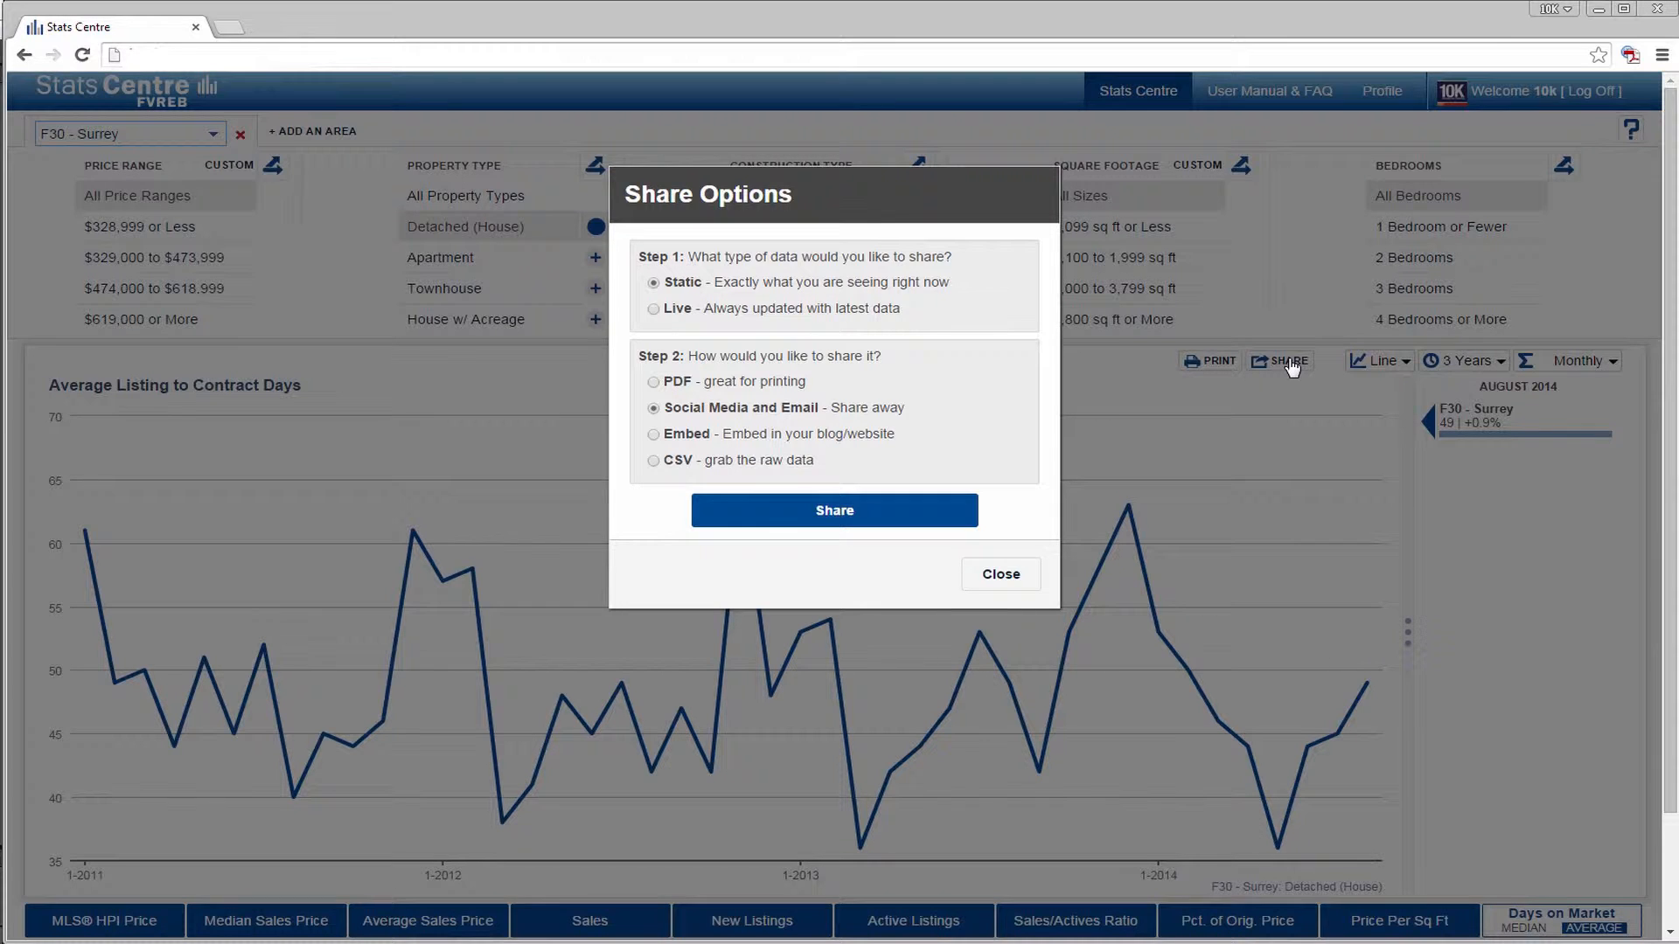
left_click(655, 309)
left_click(653, 283)
left_click(652, 383)
left_click(656, 409)
left_click(656, 435)
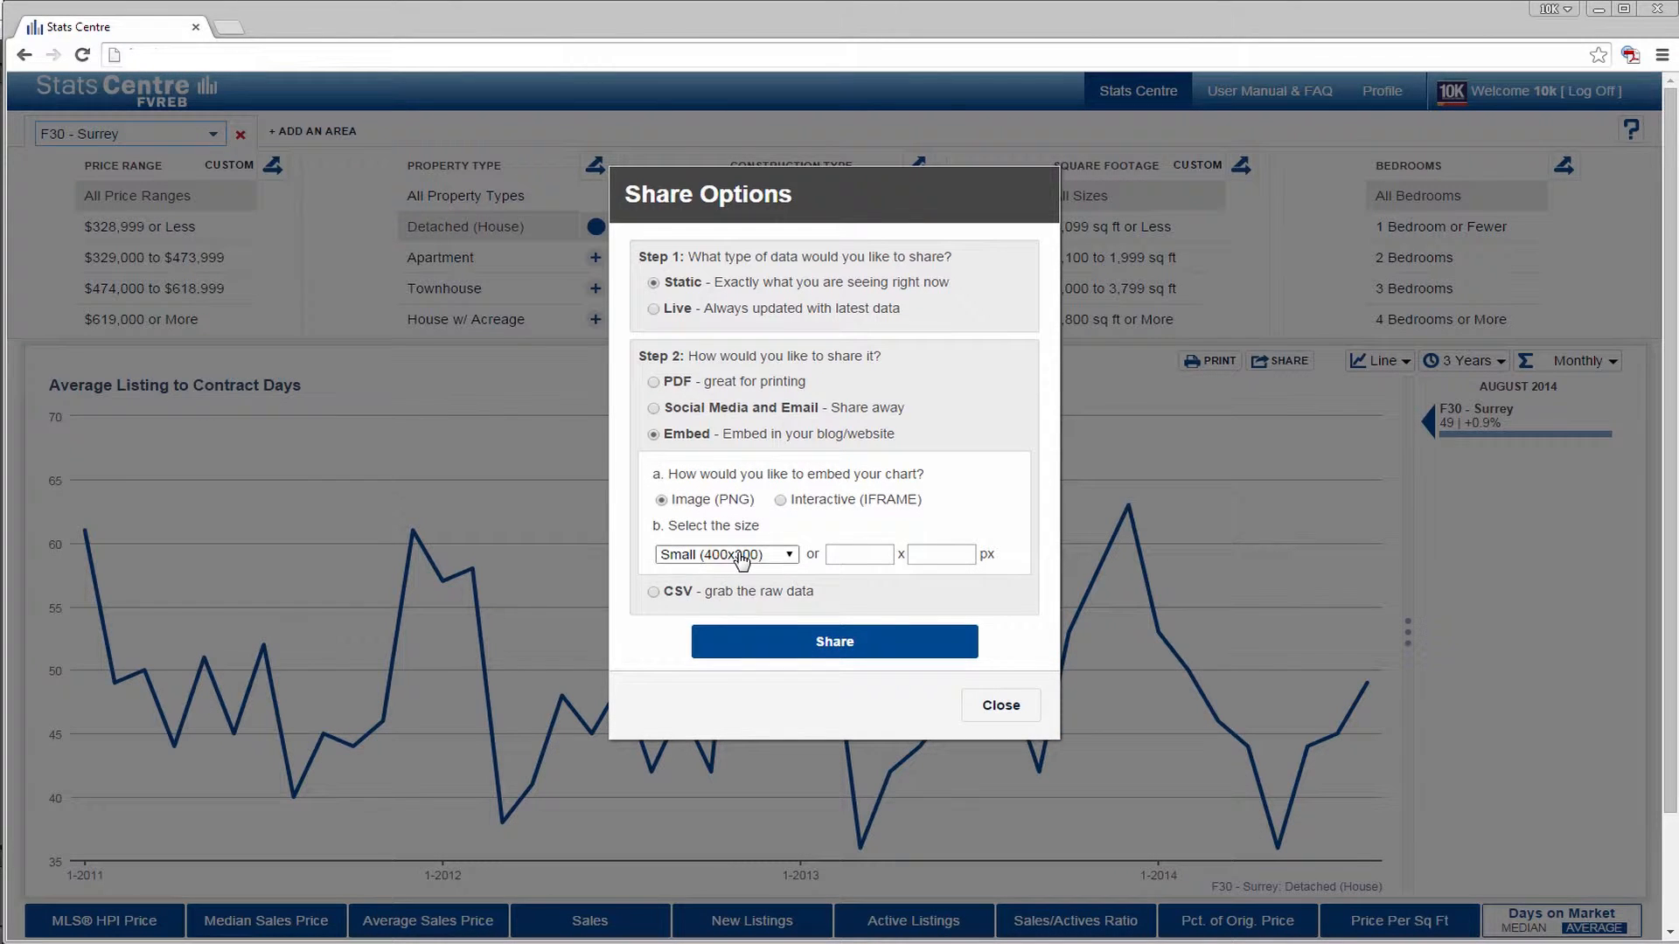
left_click(743, 555)
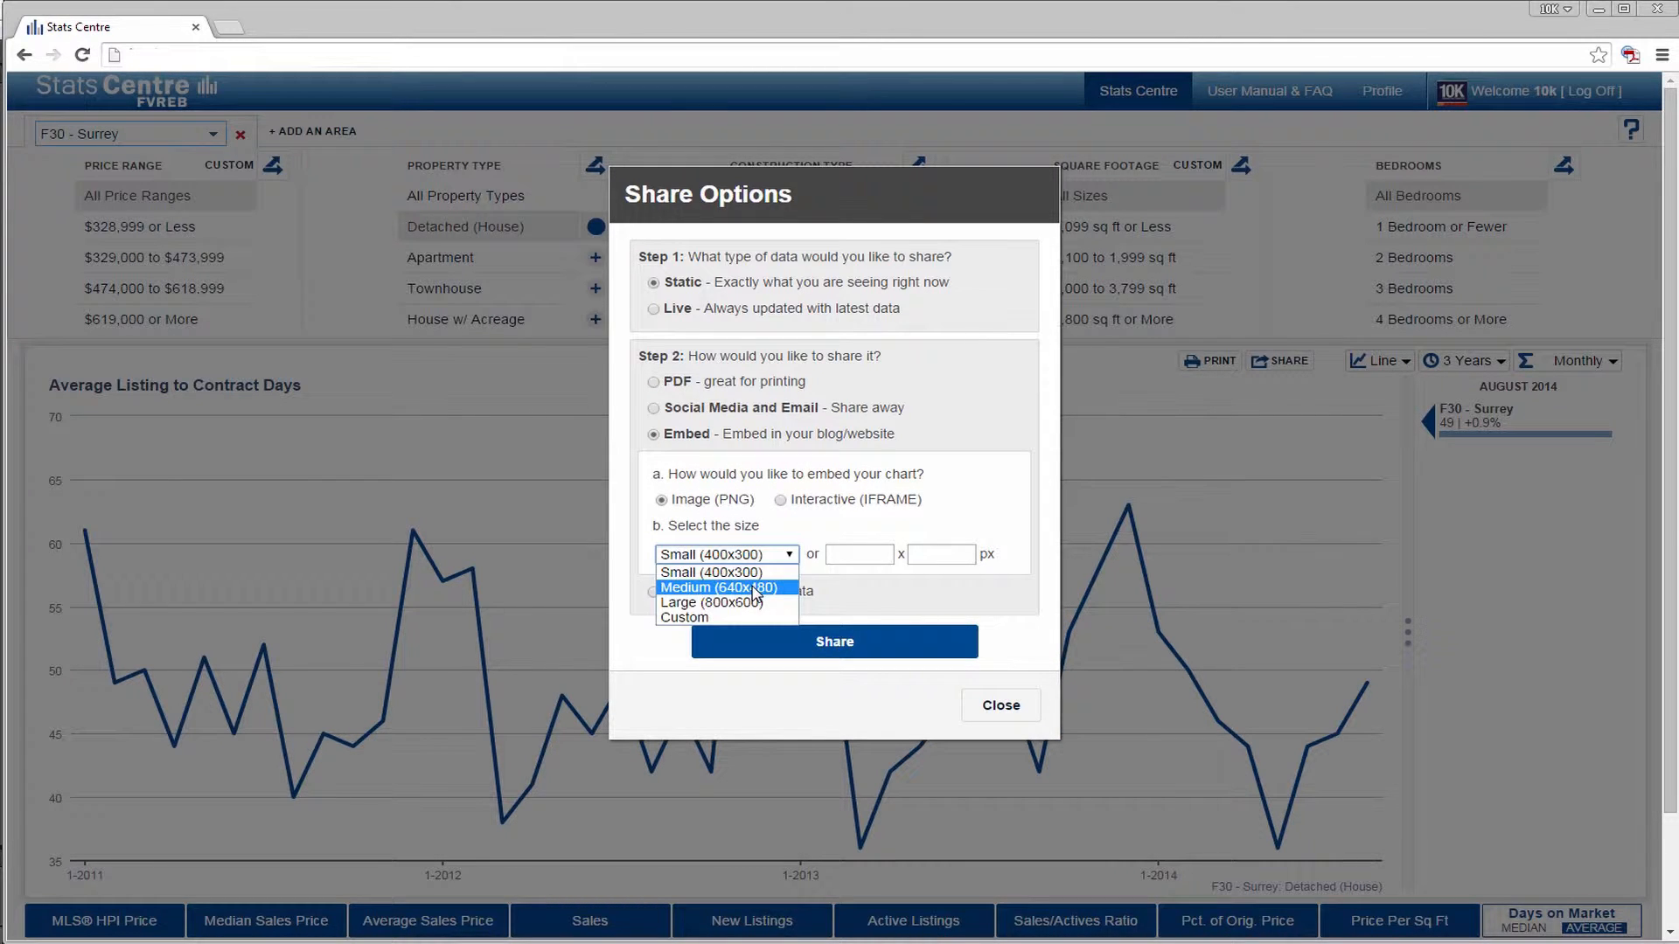
left_click(755, 589)
- Generate a share link for the chart's static raw data in CSV format
left_click(658, 592)
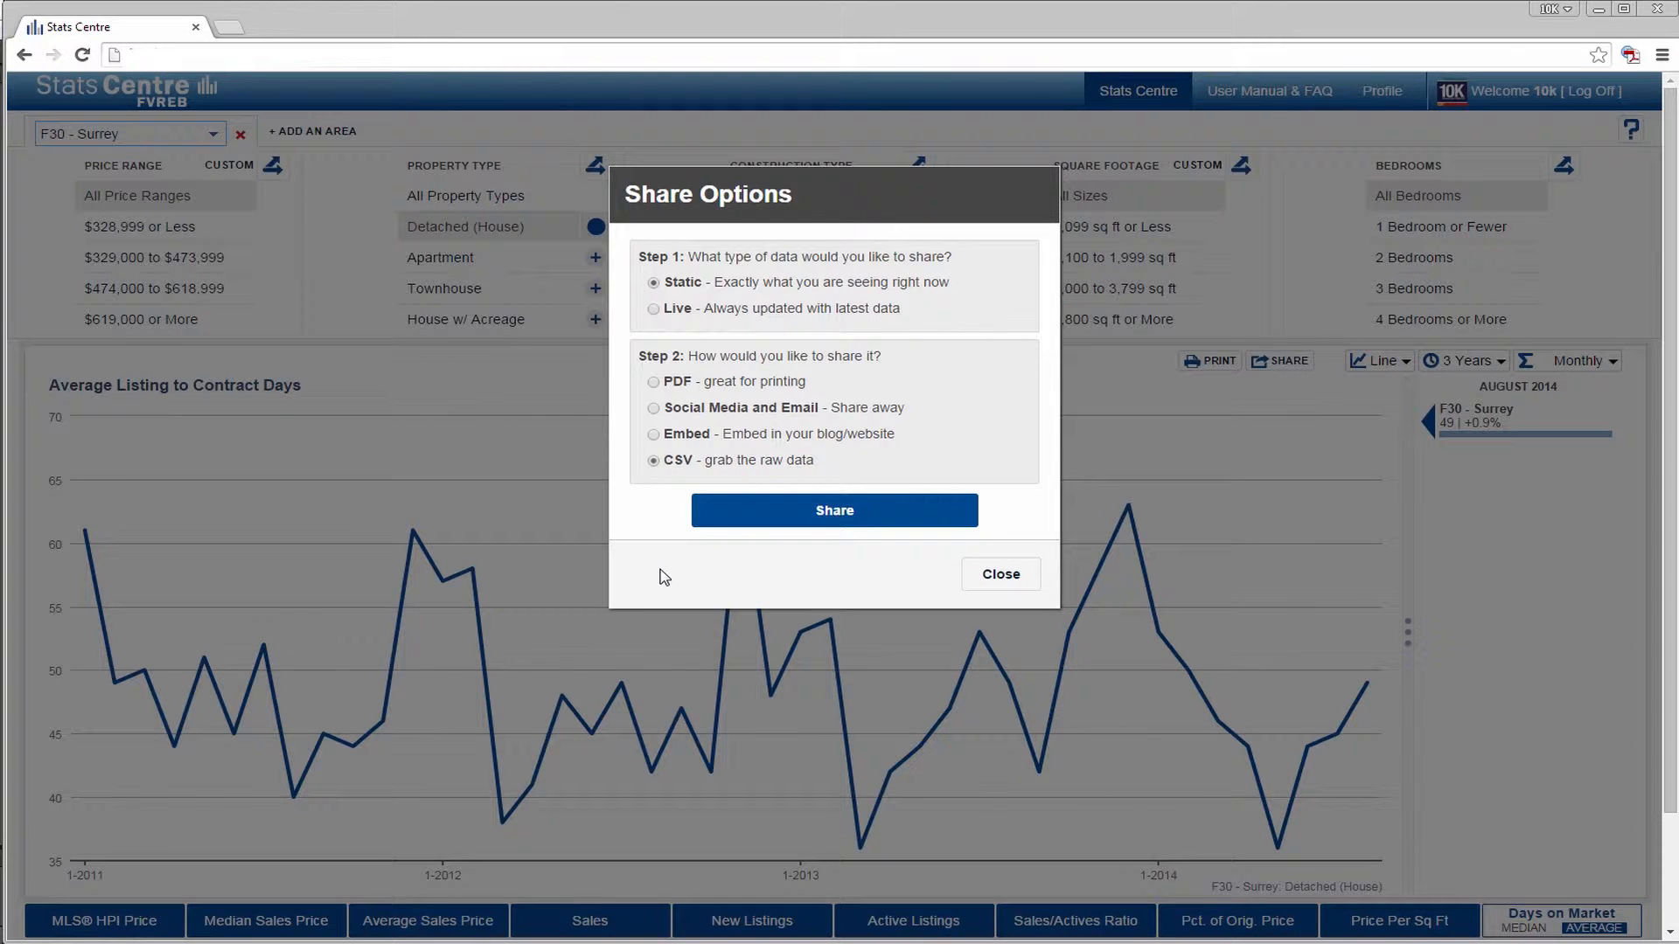
left_click(829, 516)
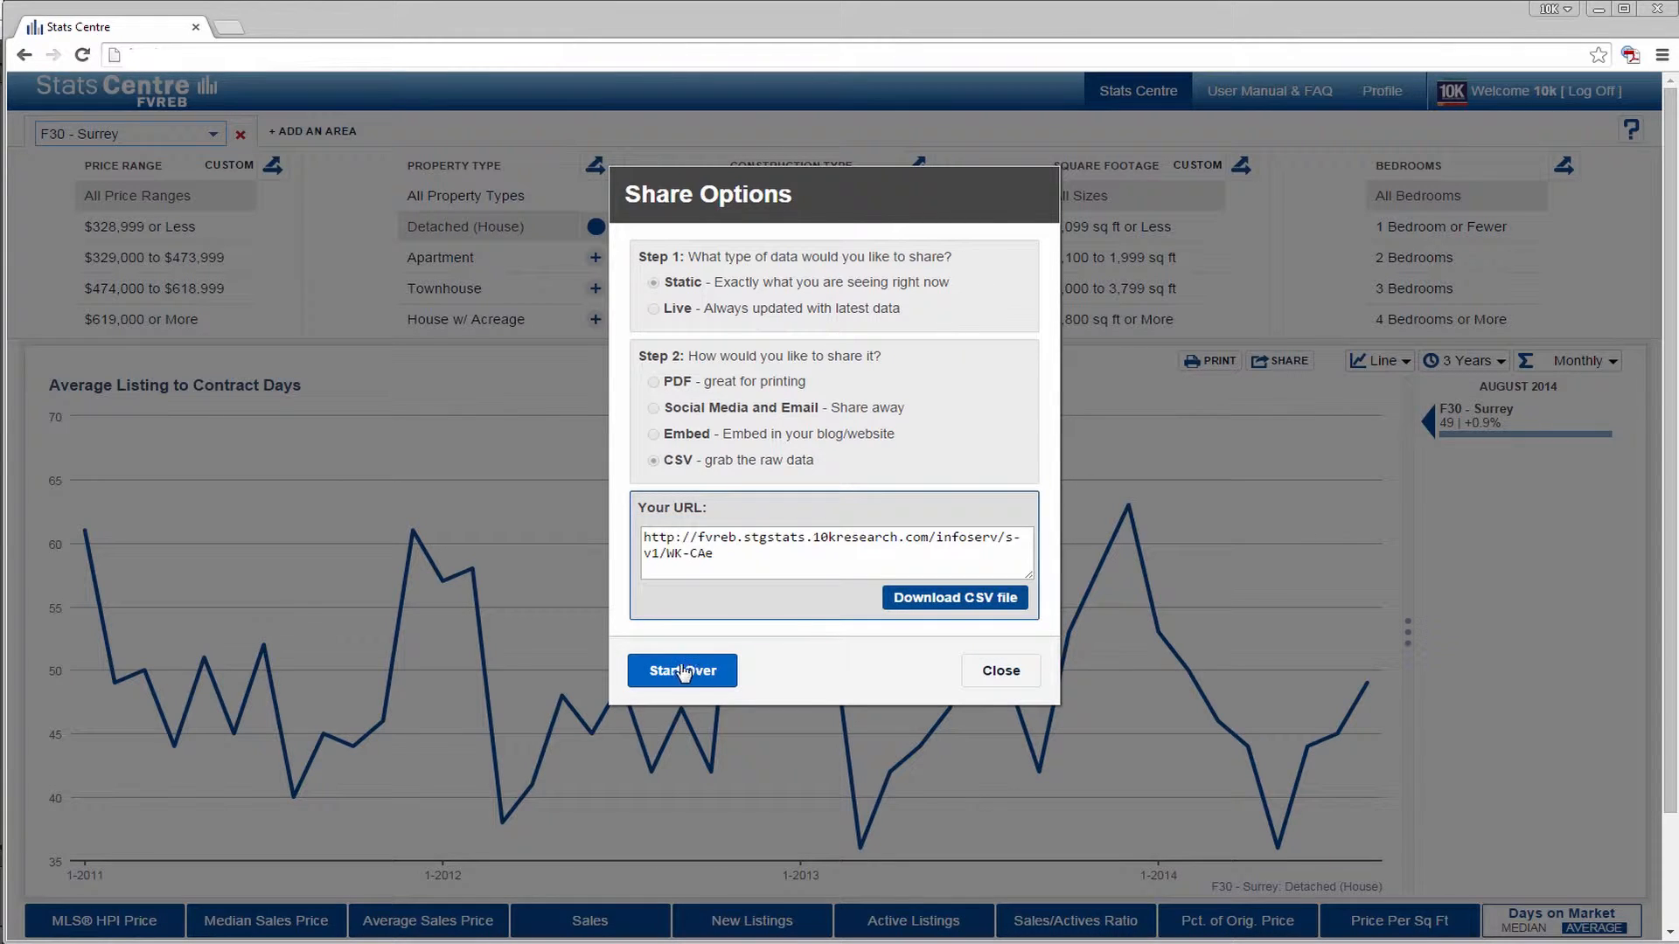
- Start the sharing over and generate a Social Media and Email link with static data
left_click(671, 674)
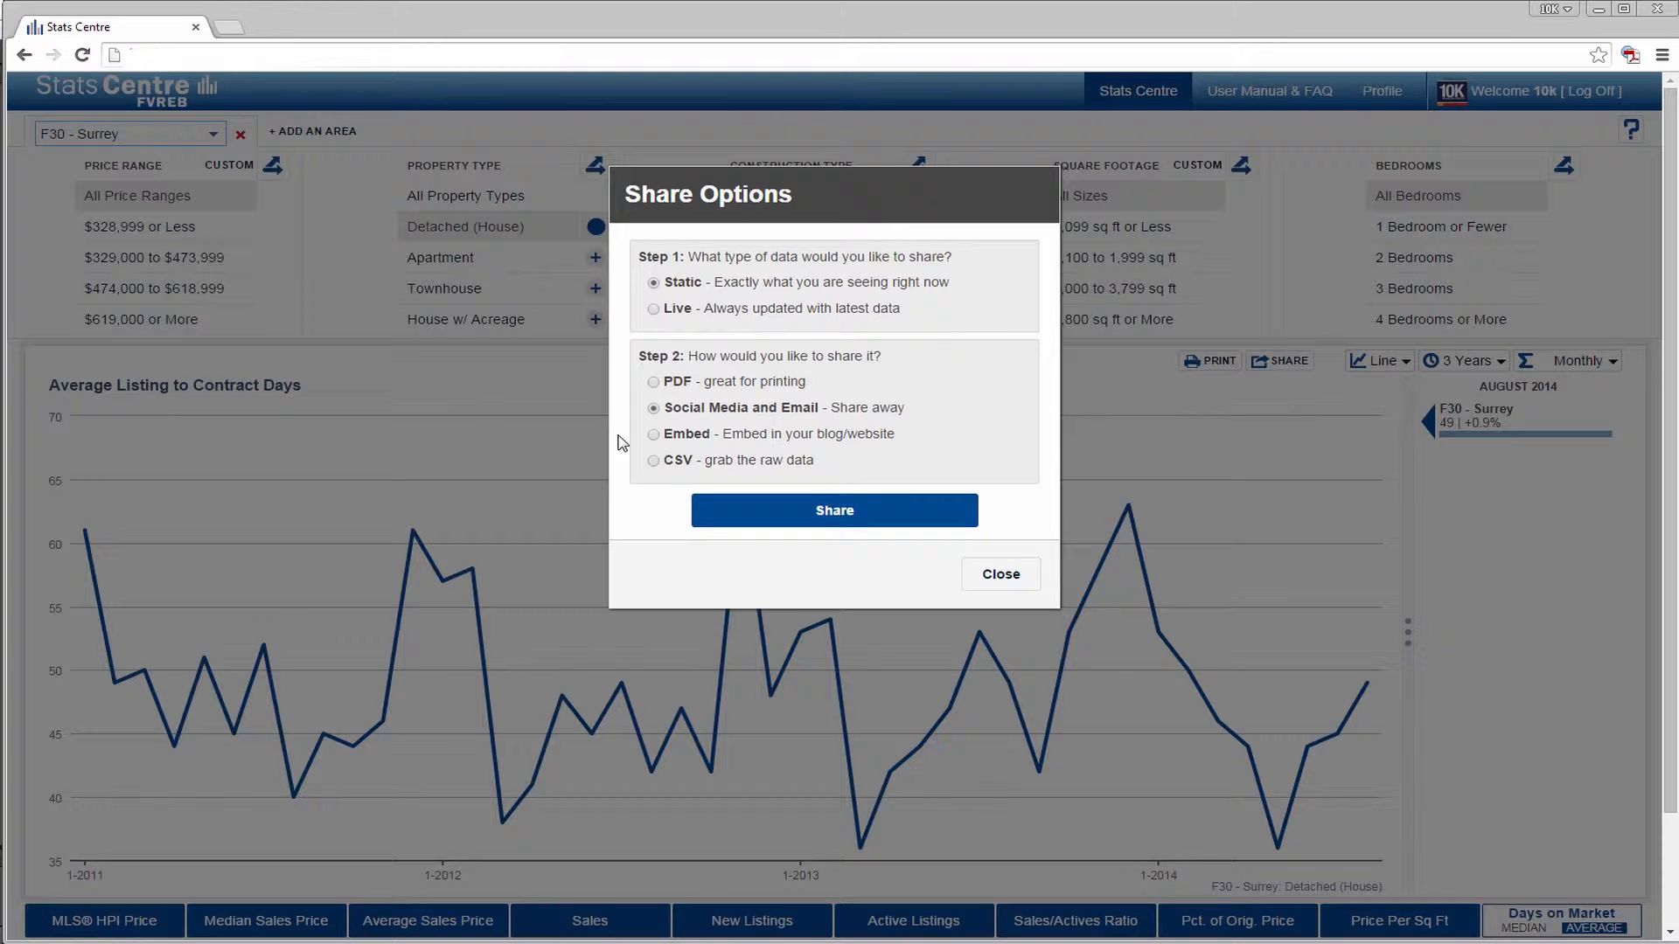
left_click(654, 460)
left_click(652, 310)
left_click(654, 408)
left_click_drag(663, 461, 794, 463)
left_click(829, 466)
left_click(772, 520)
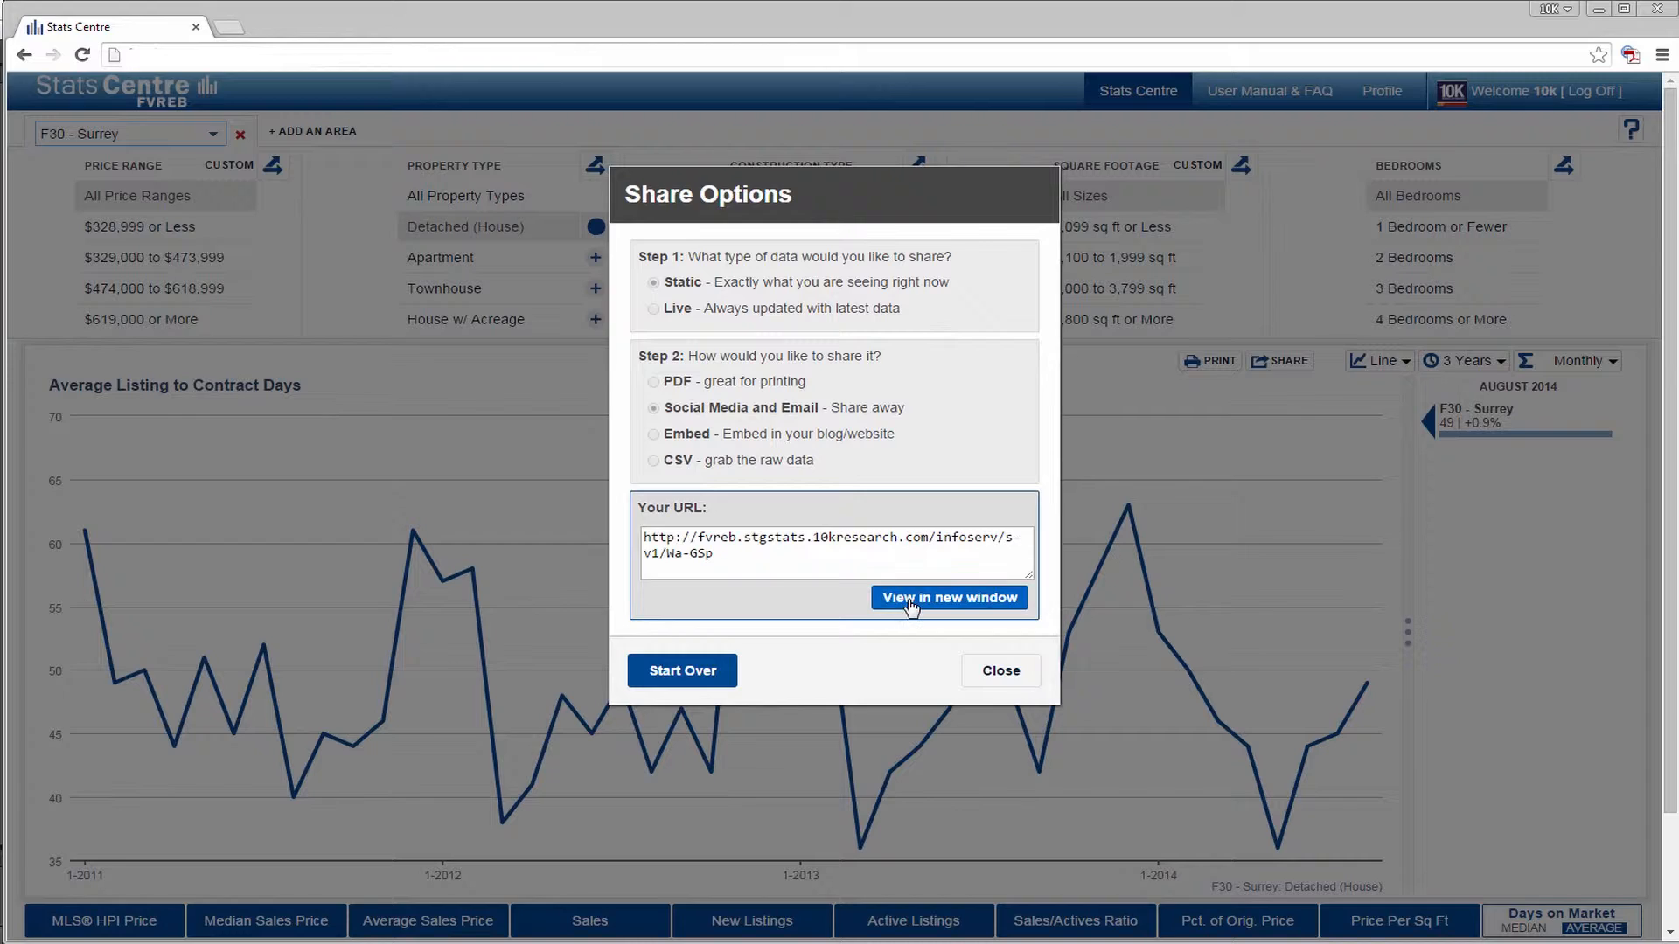
- Preview the static shared chart in a new window, and start over to generate a Social Media and Email link with live data
left_click(912, 603)
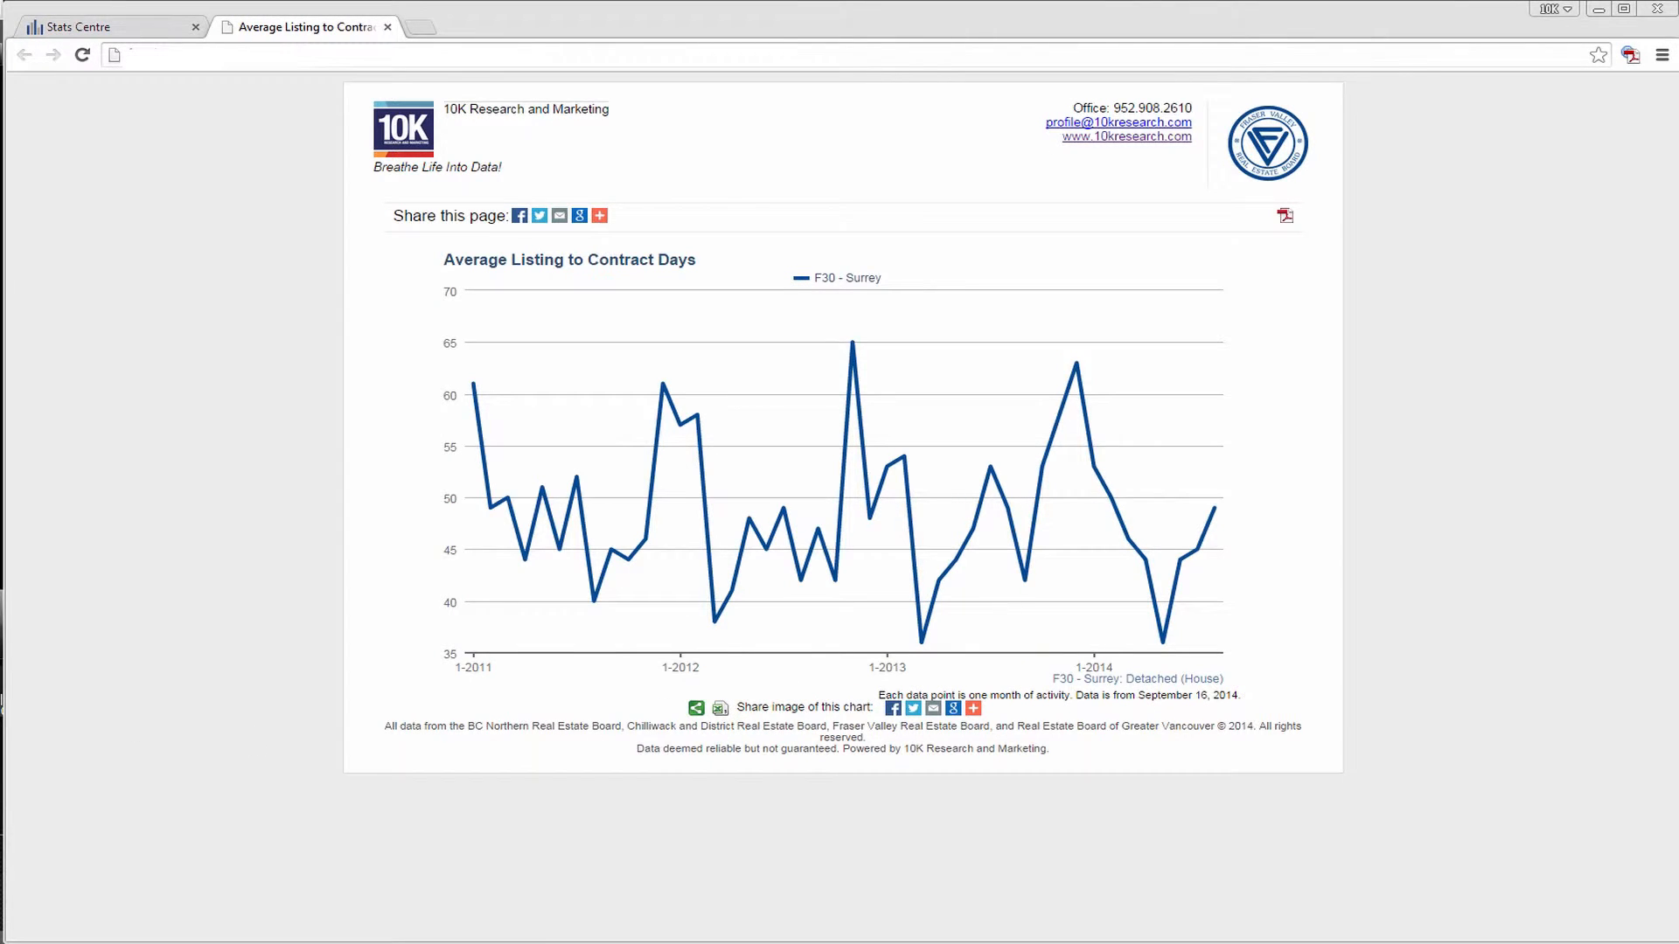
left_click(388, 26)
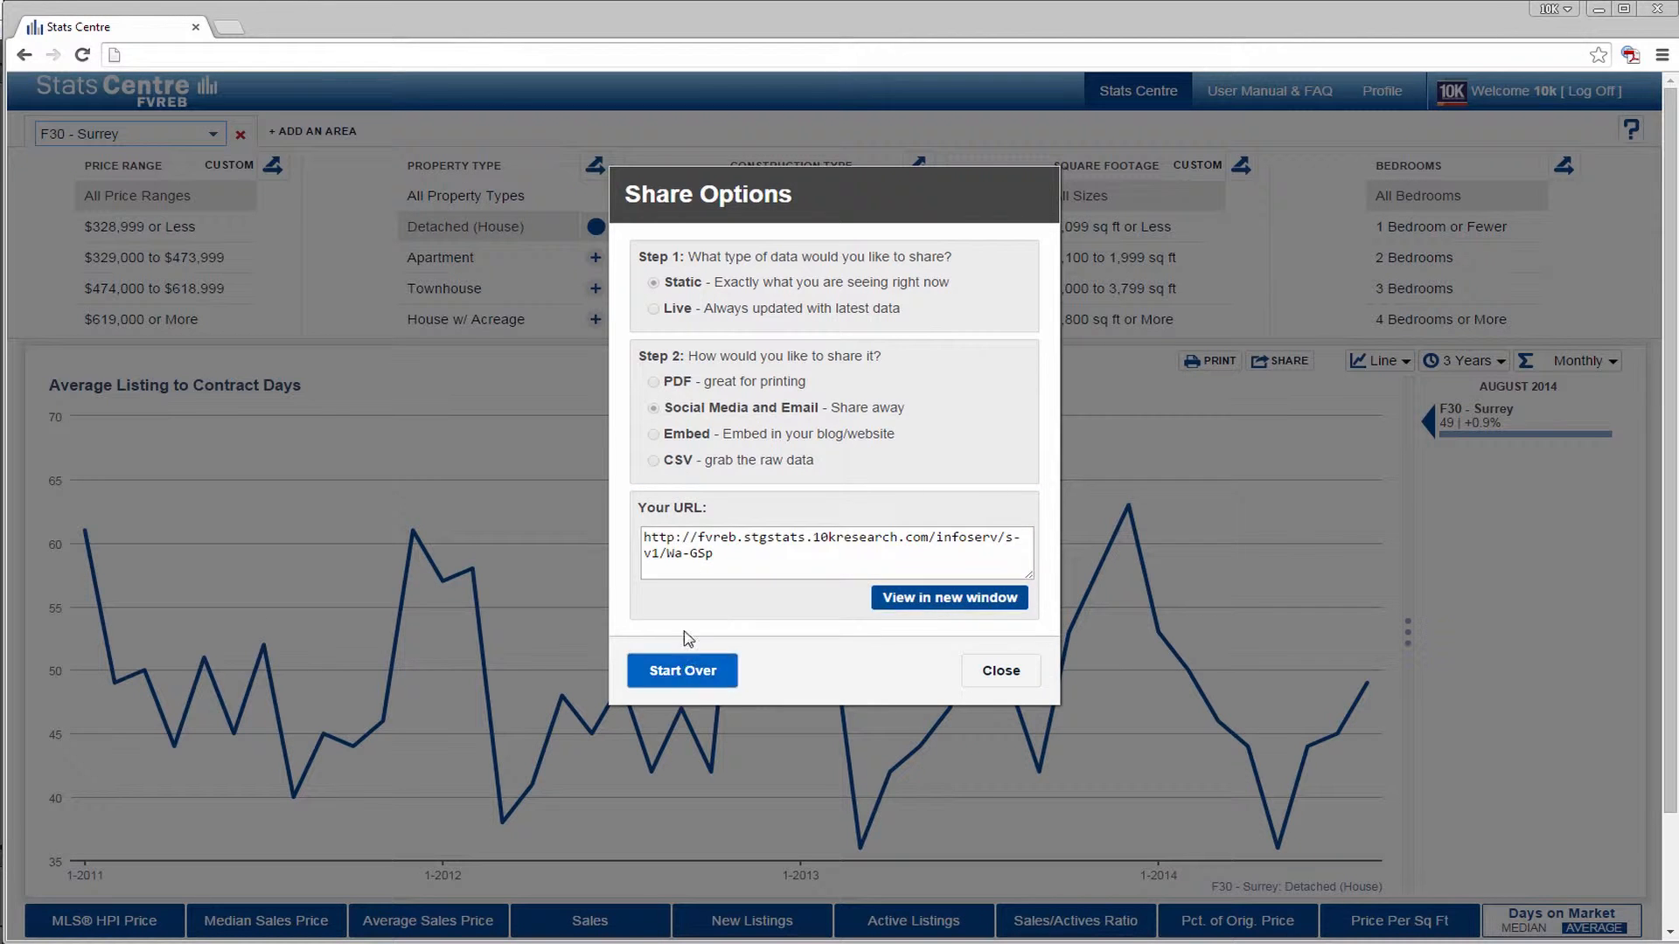
left_click(683, 671)
left_click(653, 309)
left_click(740, 518)
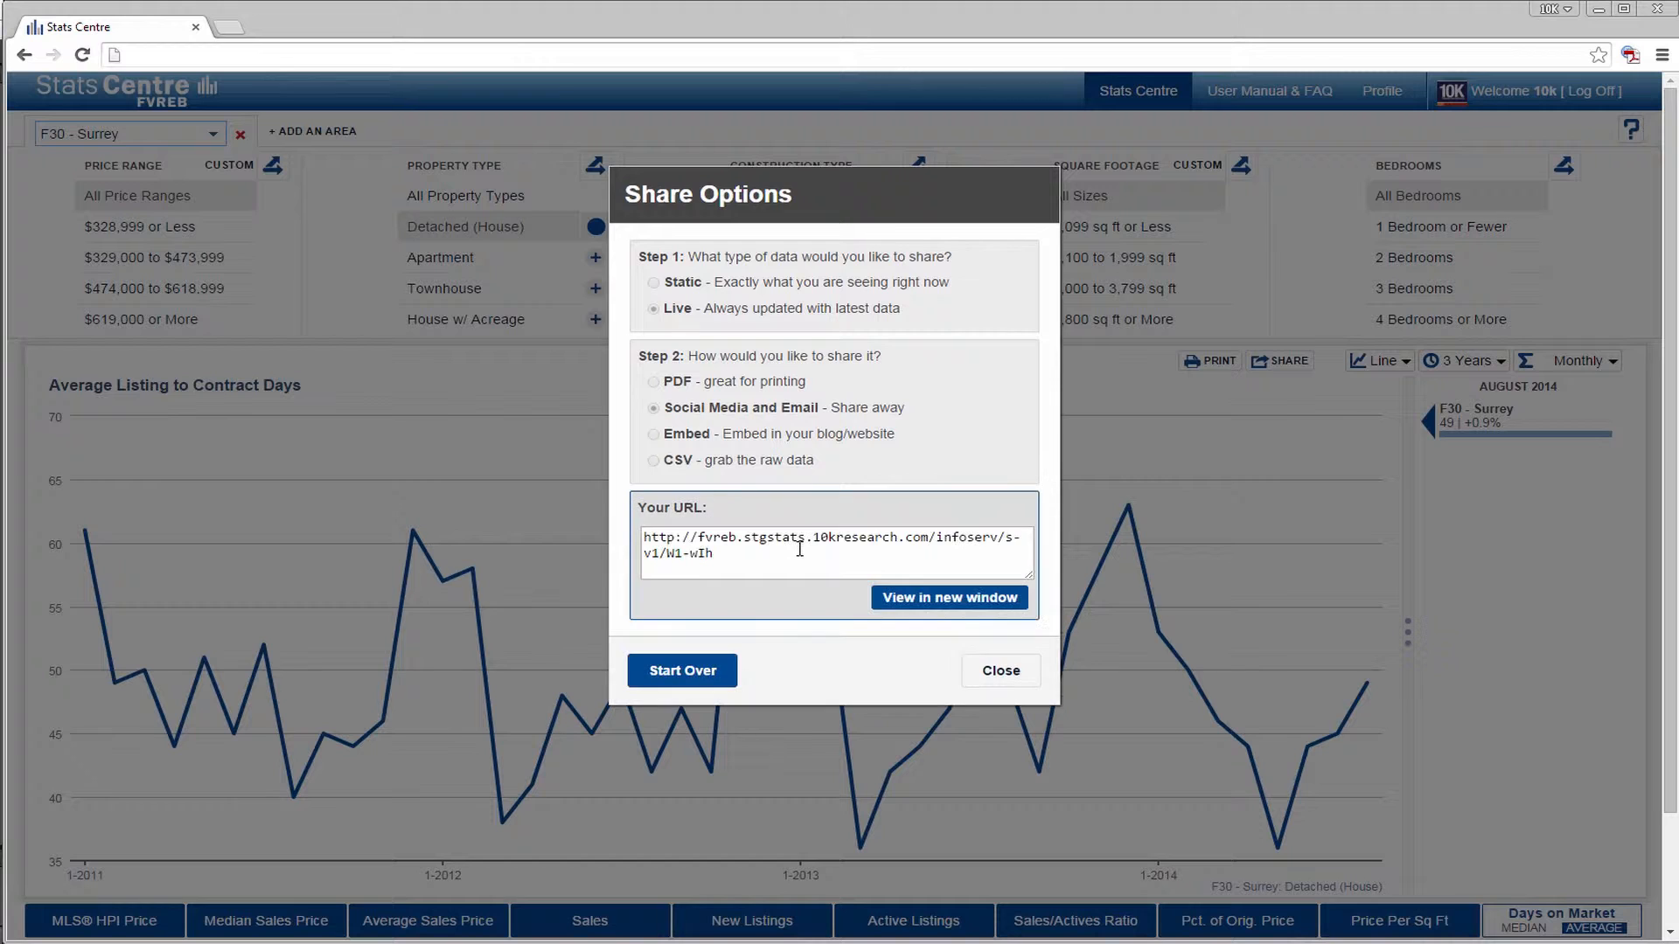
- Open the live Social Media and Email link in a new window and highlight the shared page's web address
left_click_drag(752, 553, 630, 529)
left_click(951, 601)
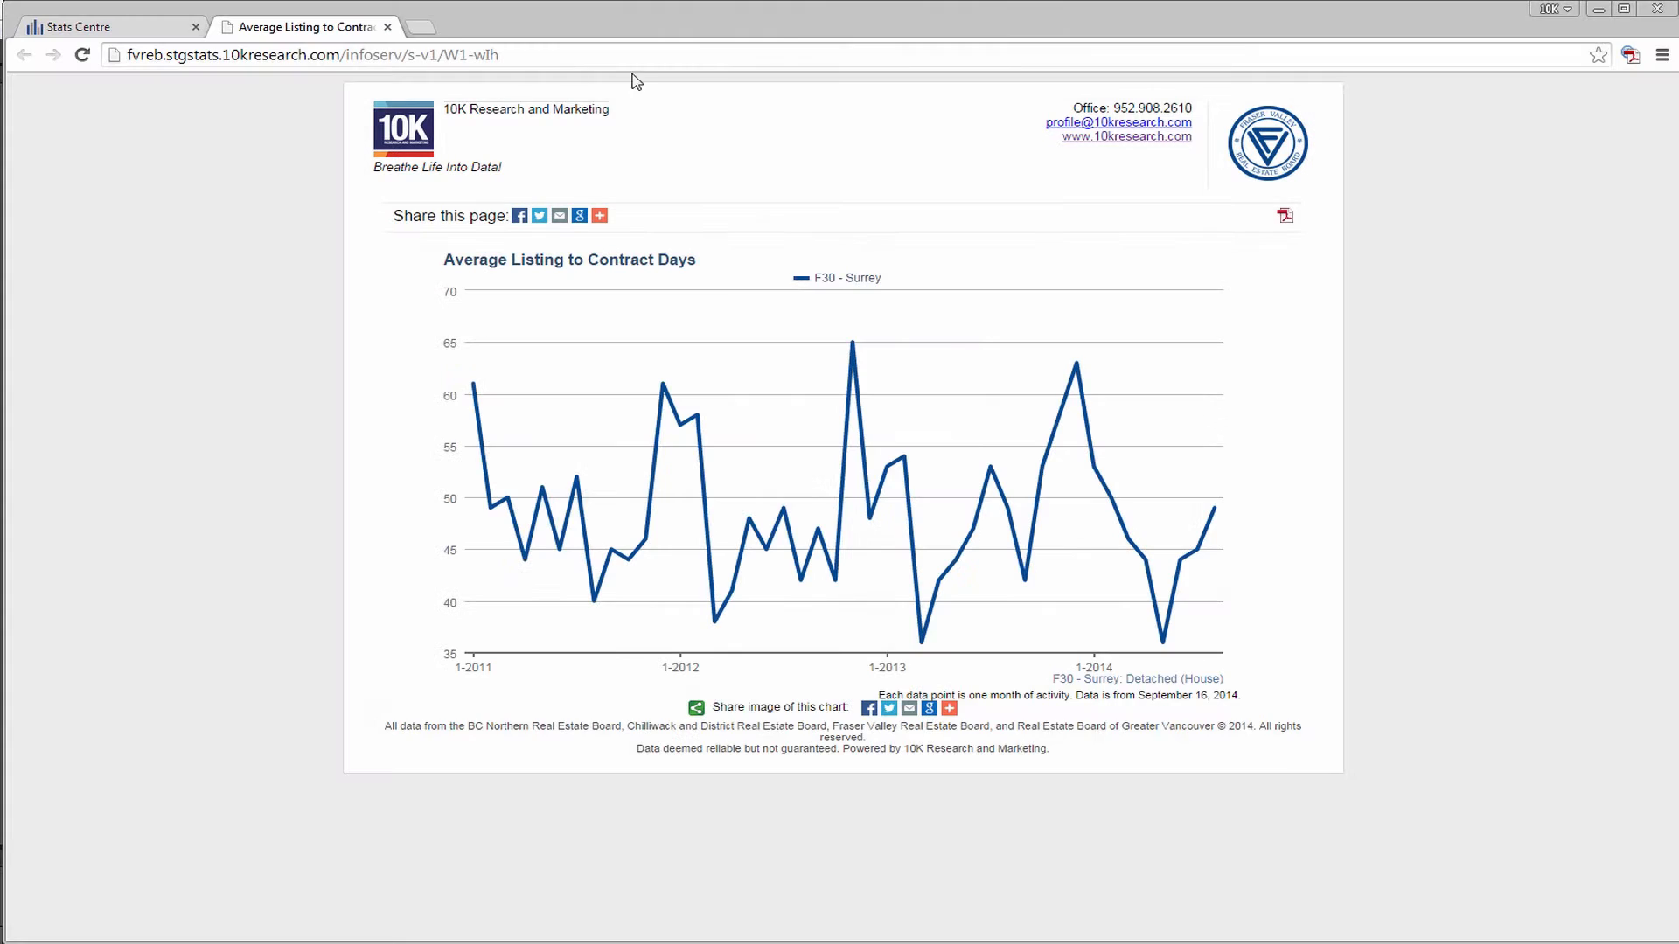
left_click_drag(533, 55, 70, 58)
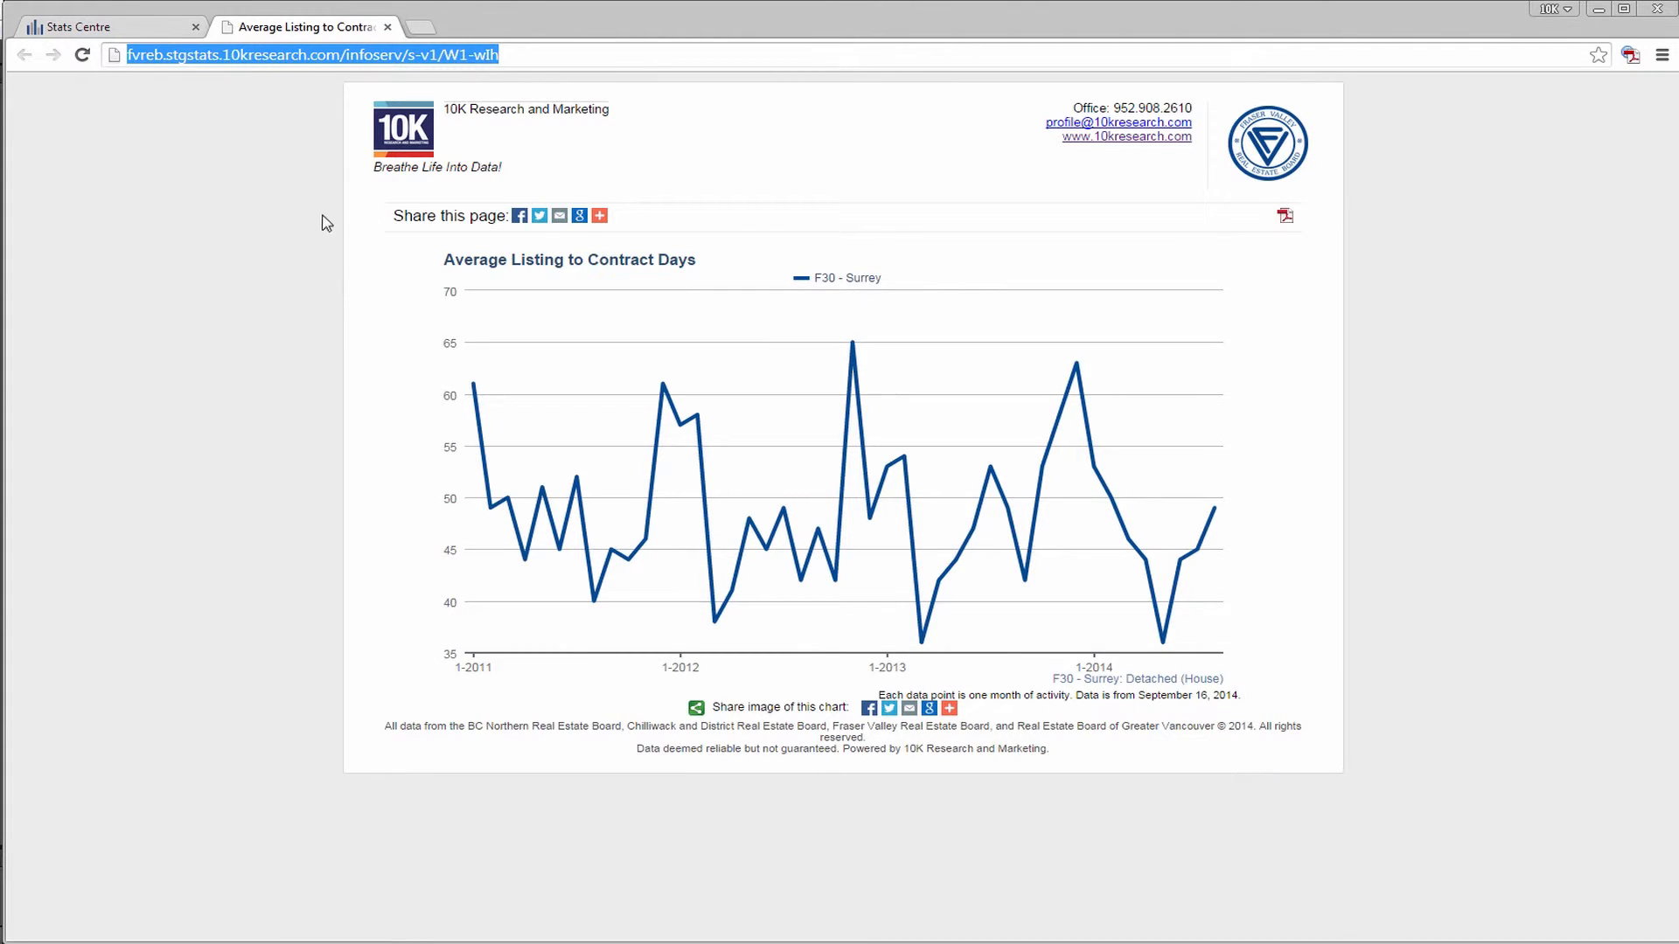
left_click(314, 245)
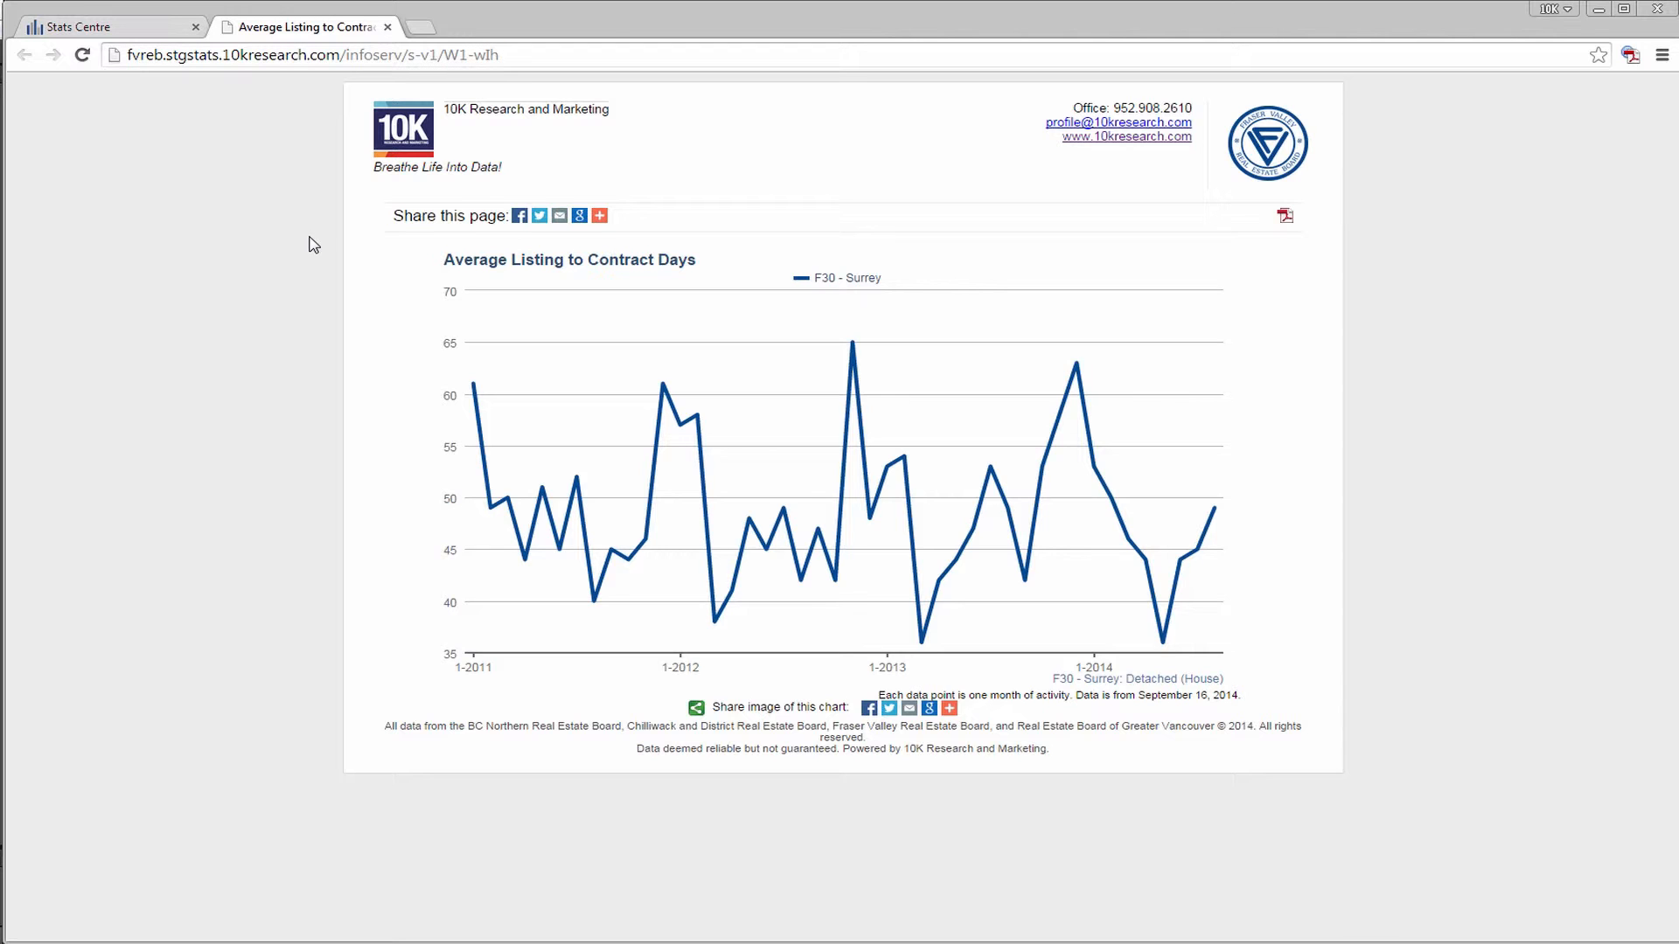
- Look through the shared page's additional sharing services, PDF option and chart image sharing, and close the page
left_click(600, 220)
scroll(1066, 453, "down", 2)
scroll(1067, 453, "down", 2)
left_click(1140, 230)
left_click(1285, 218)
left_click(695, 710)
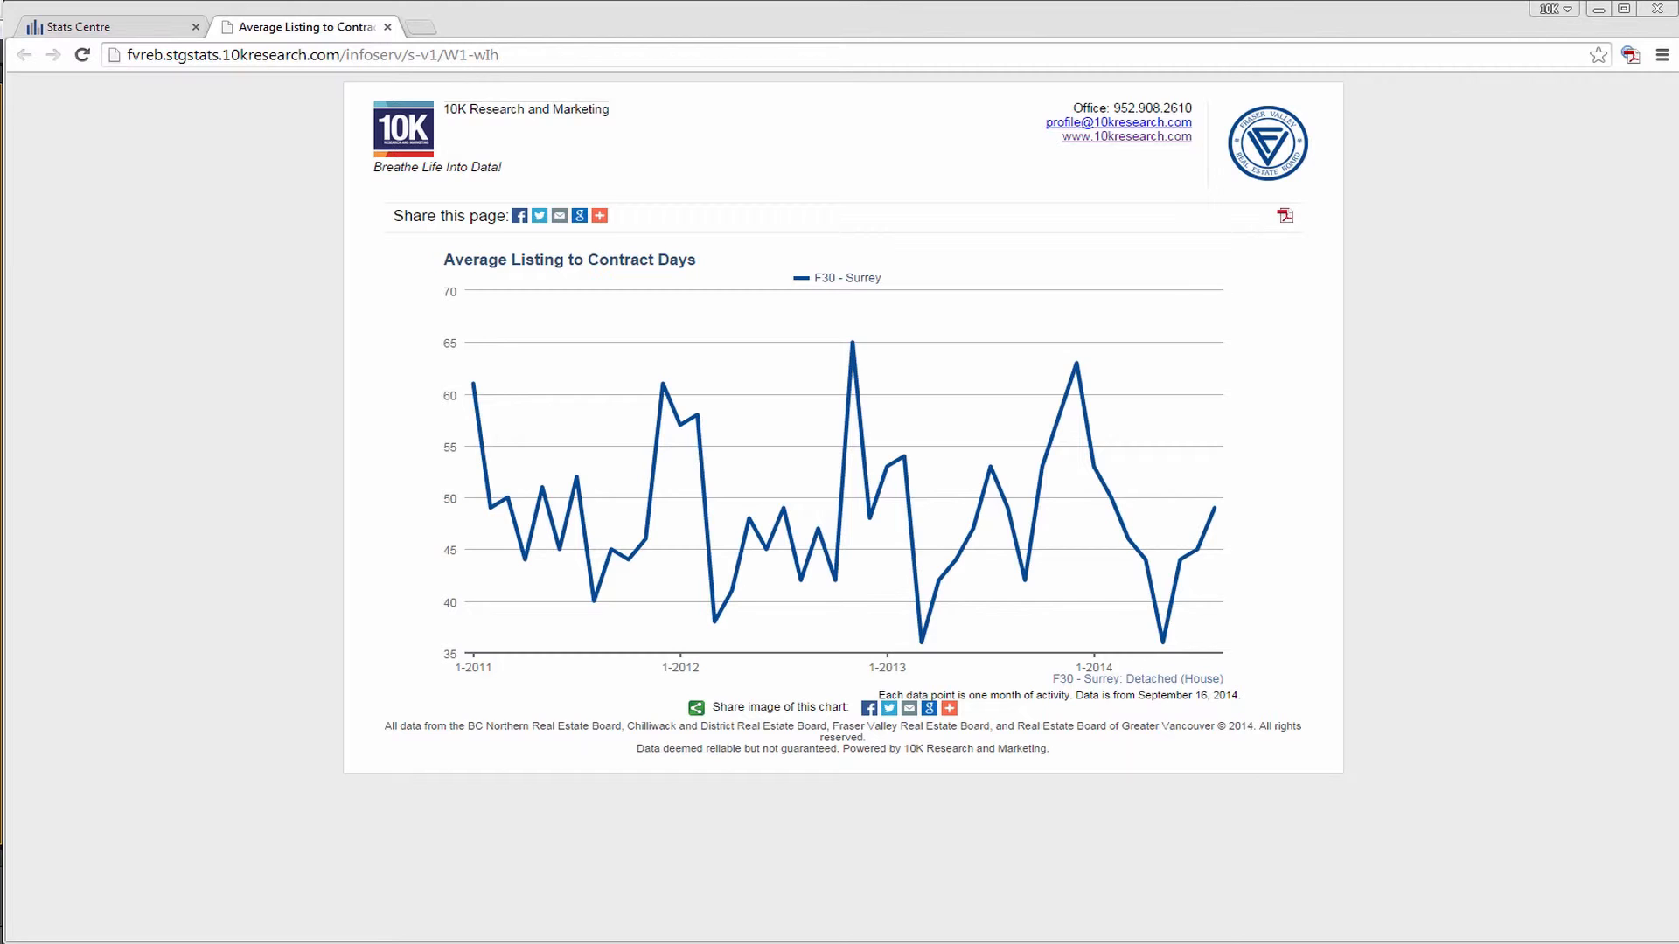
left_click(389, 28)
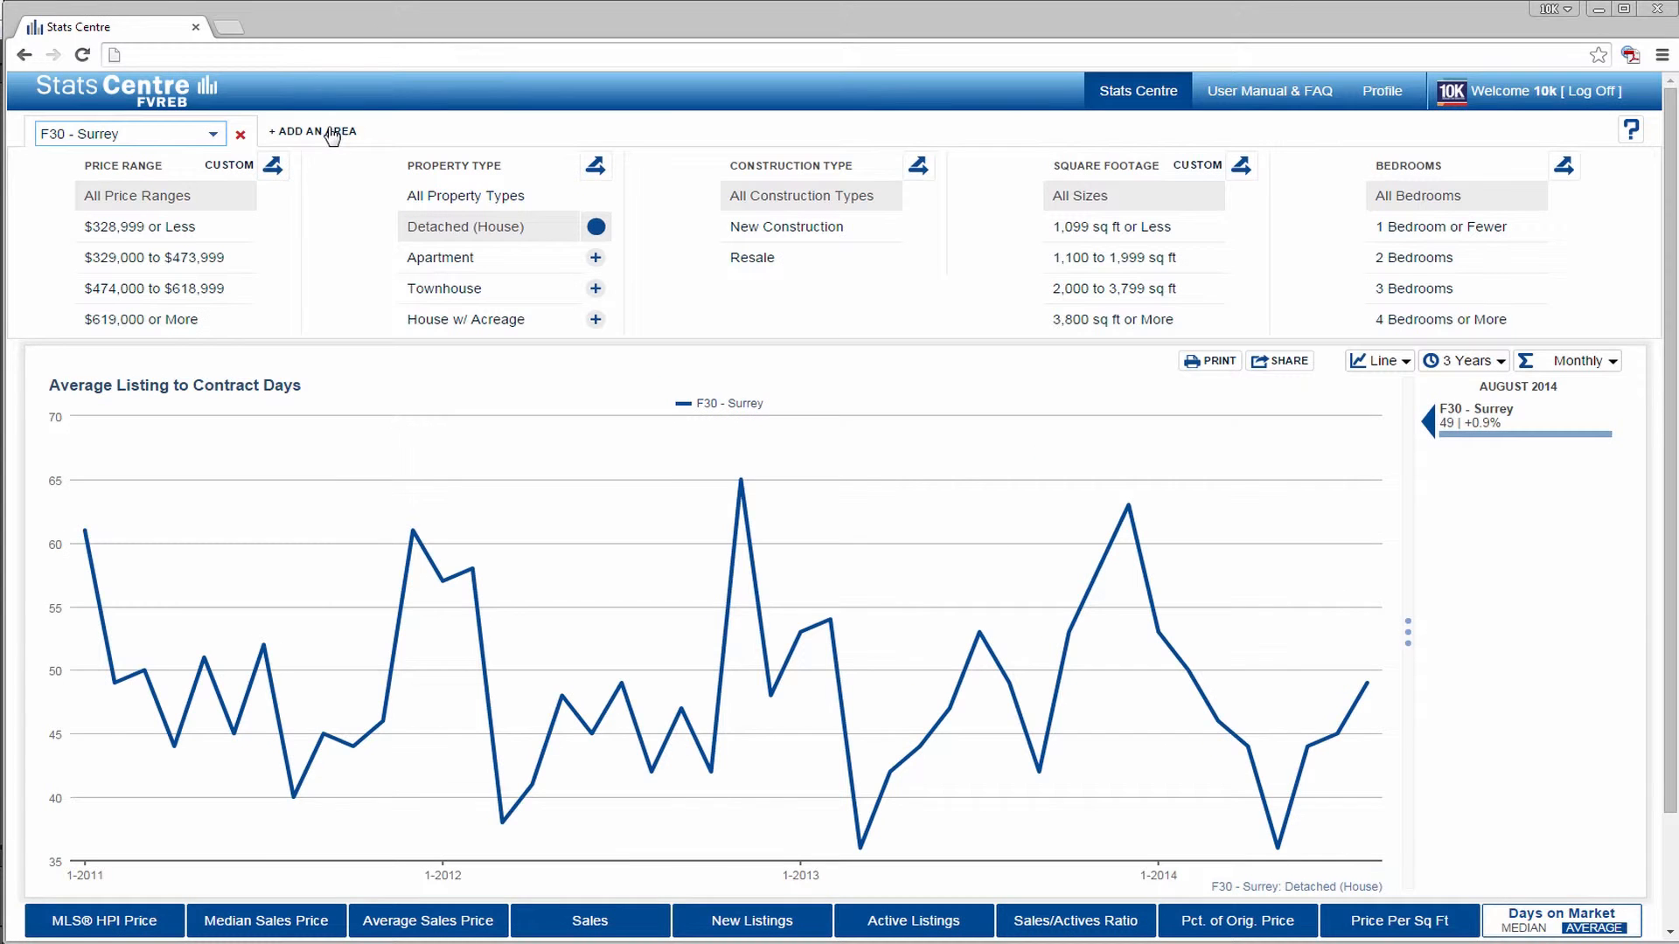
- Add a second area to the chart and set it to F60 - Langley
left_click(330, 130)
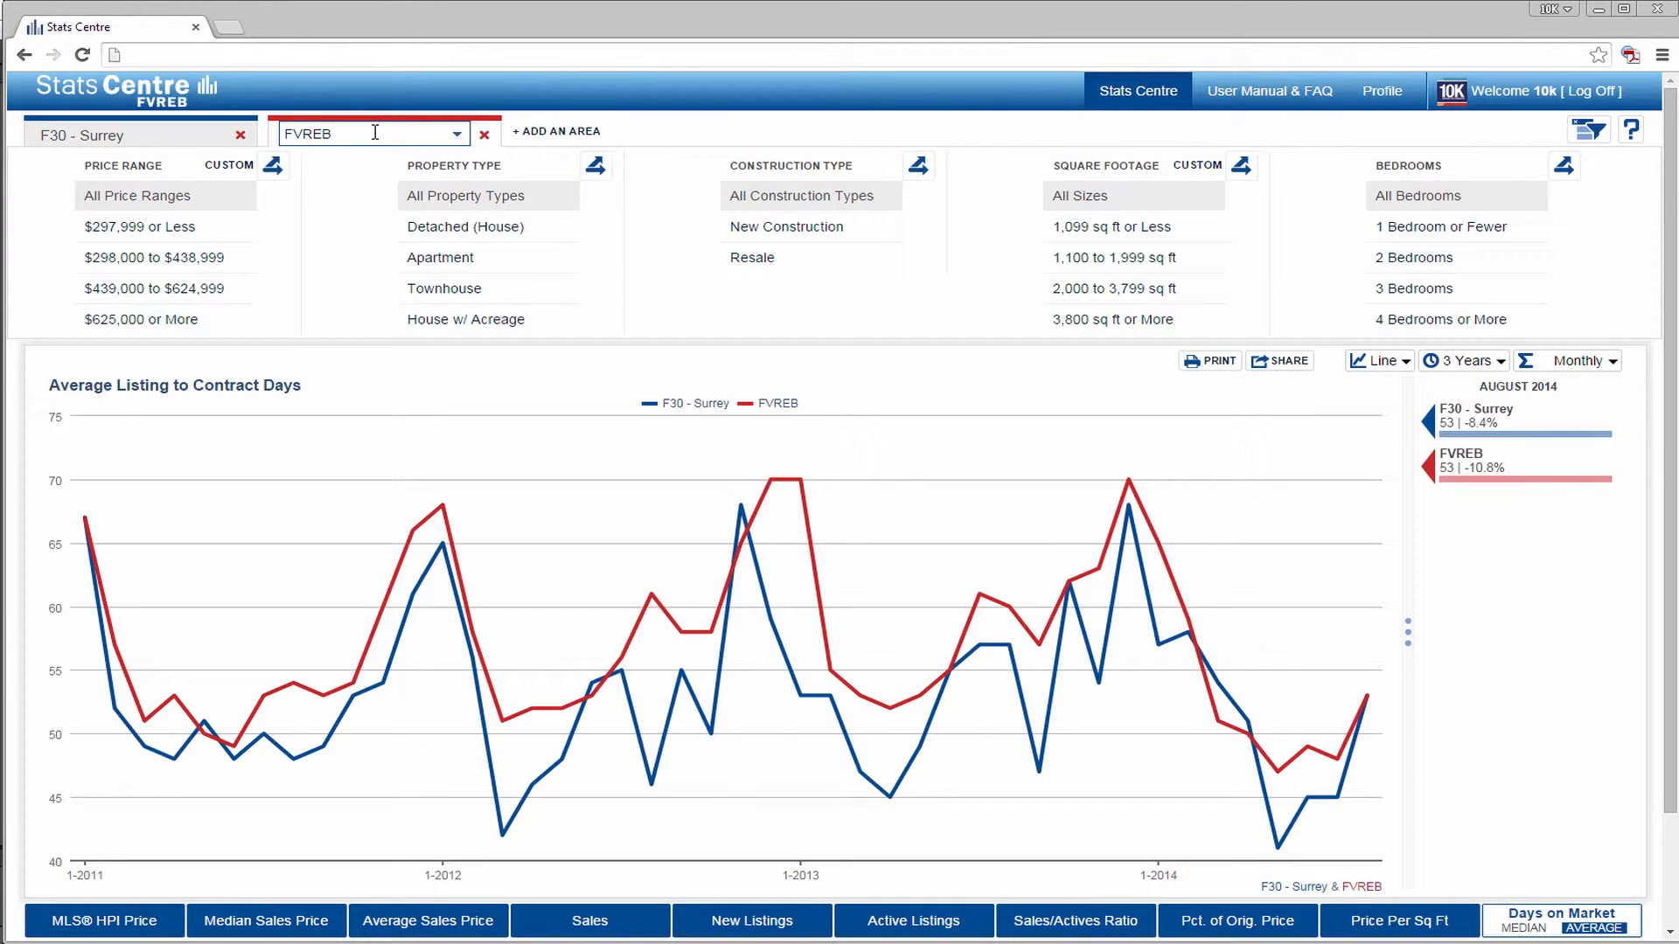
left_click(375, 132)
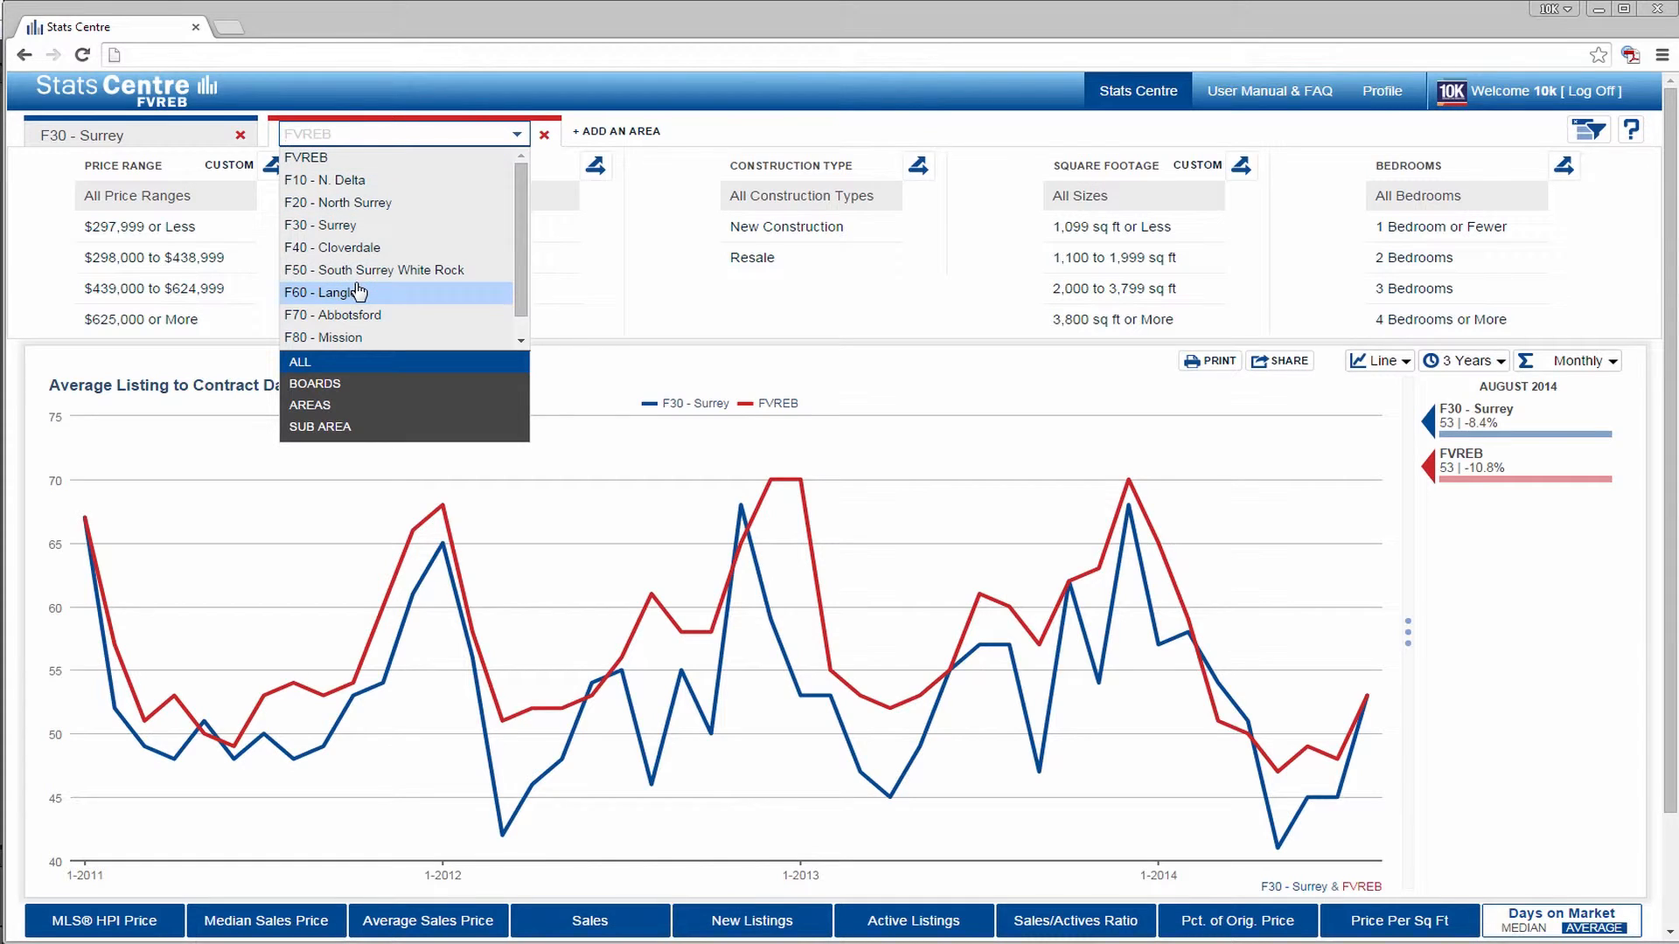
left_click(358, 292)
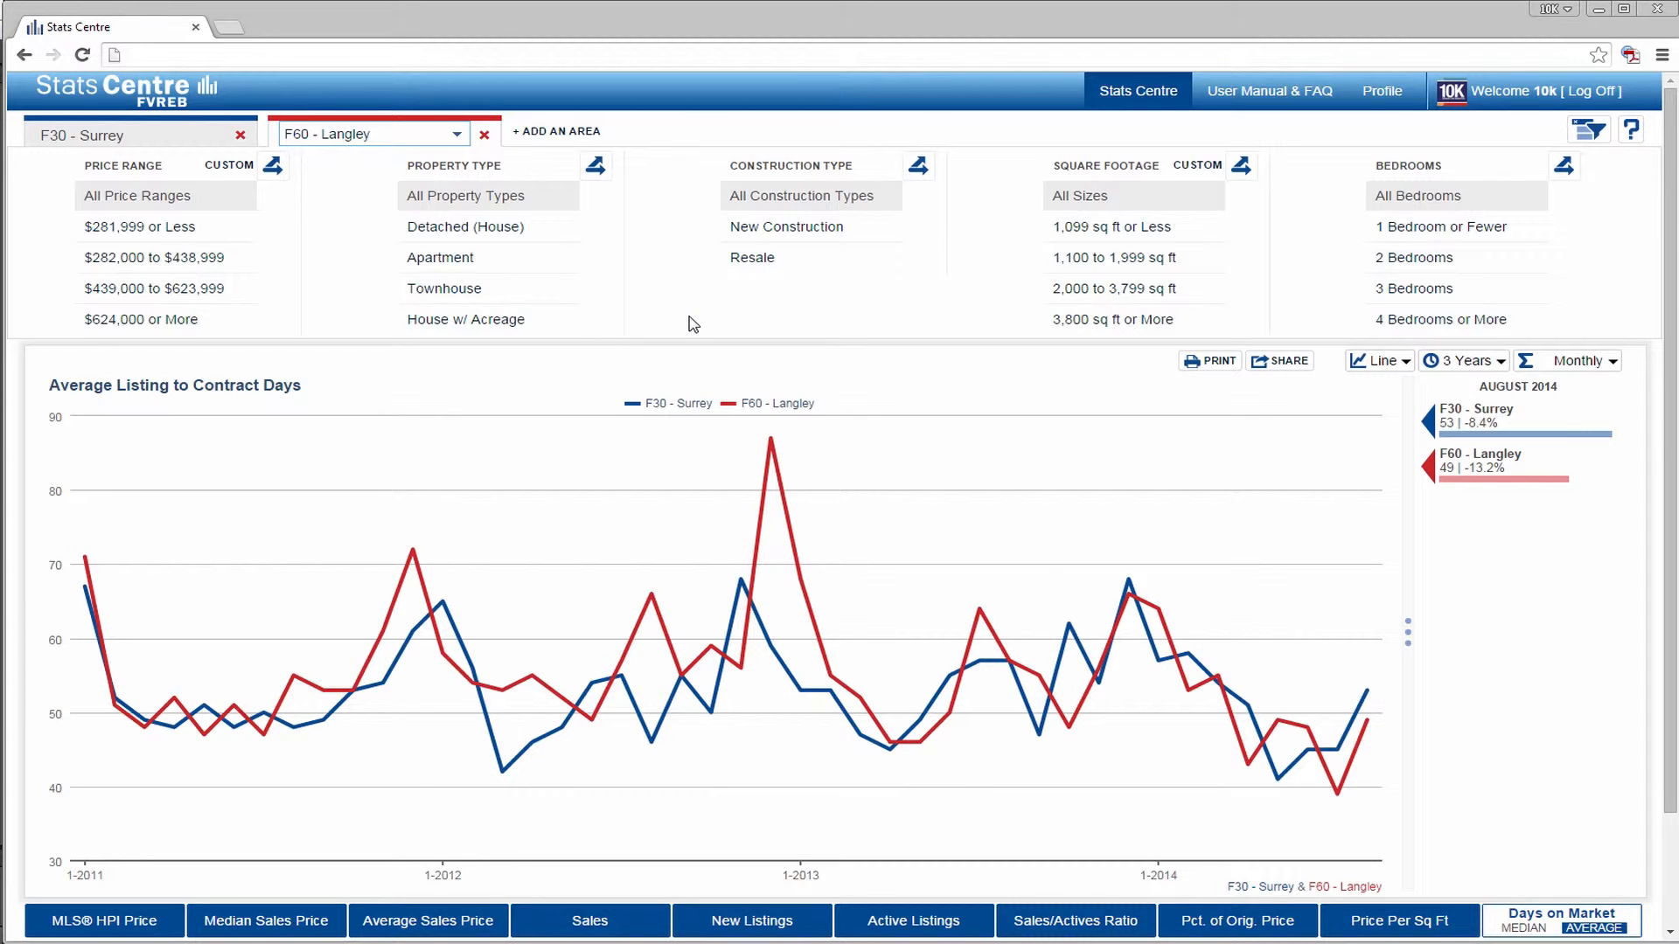
- Filter both areas to the Resale construction type and the Detached (House) property type
left_click(754, 264)
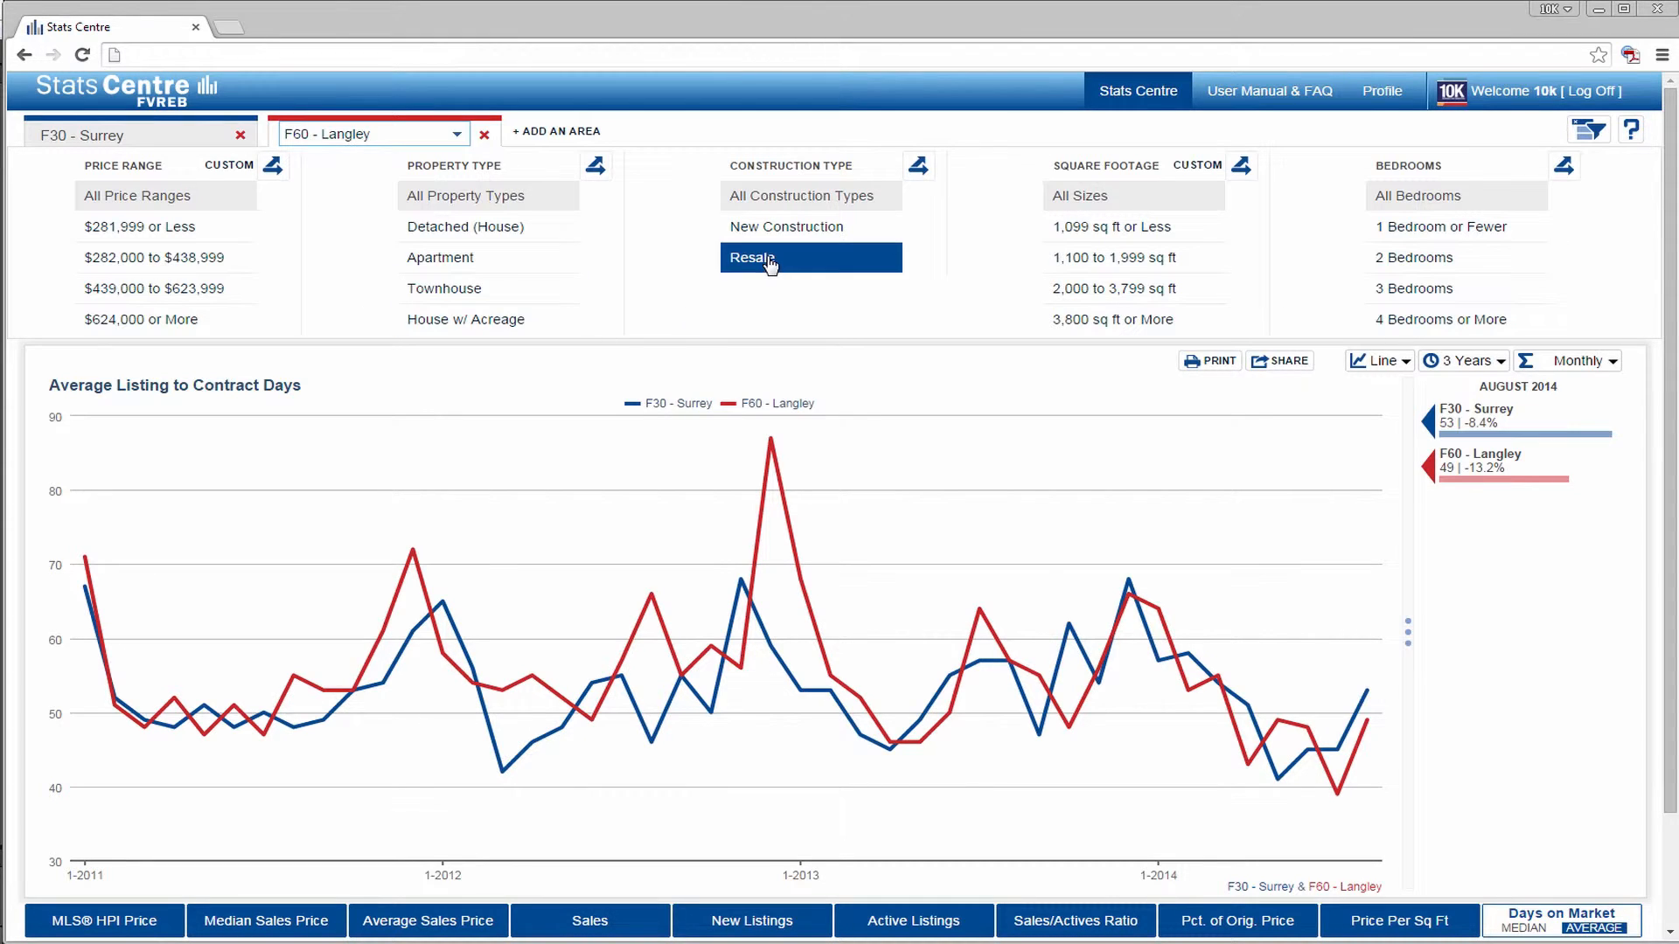
left_click(504, 269)
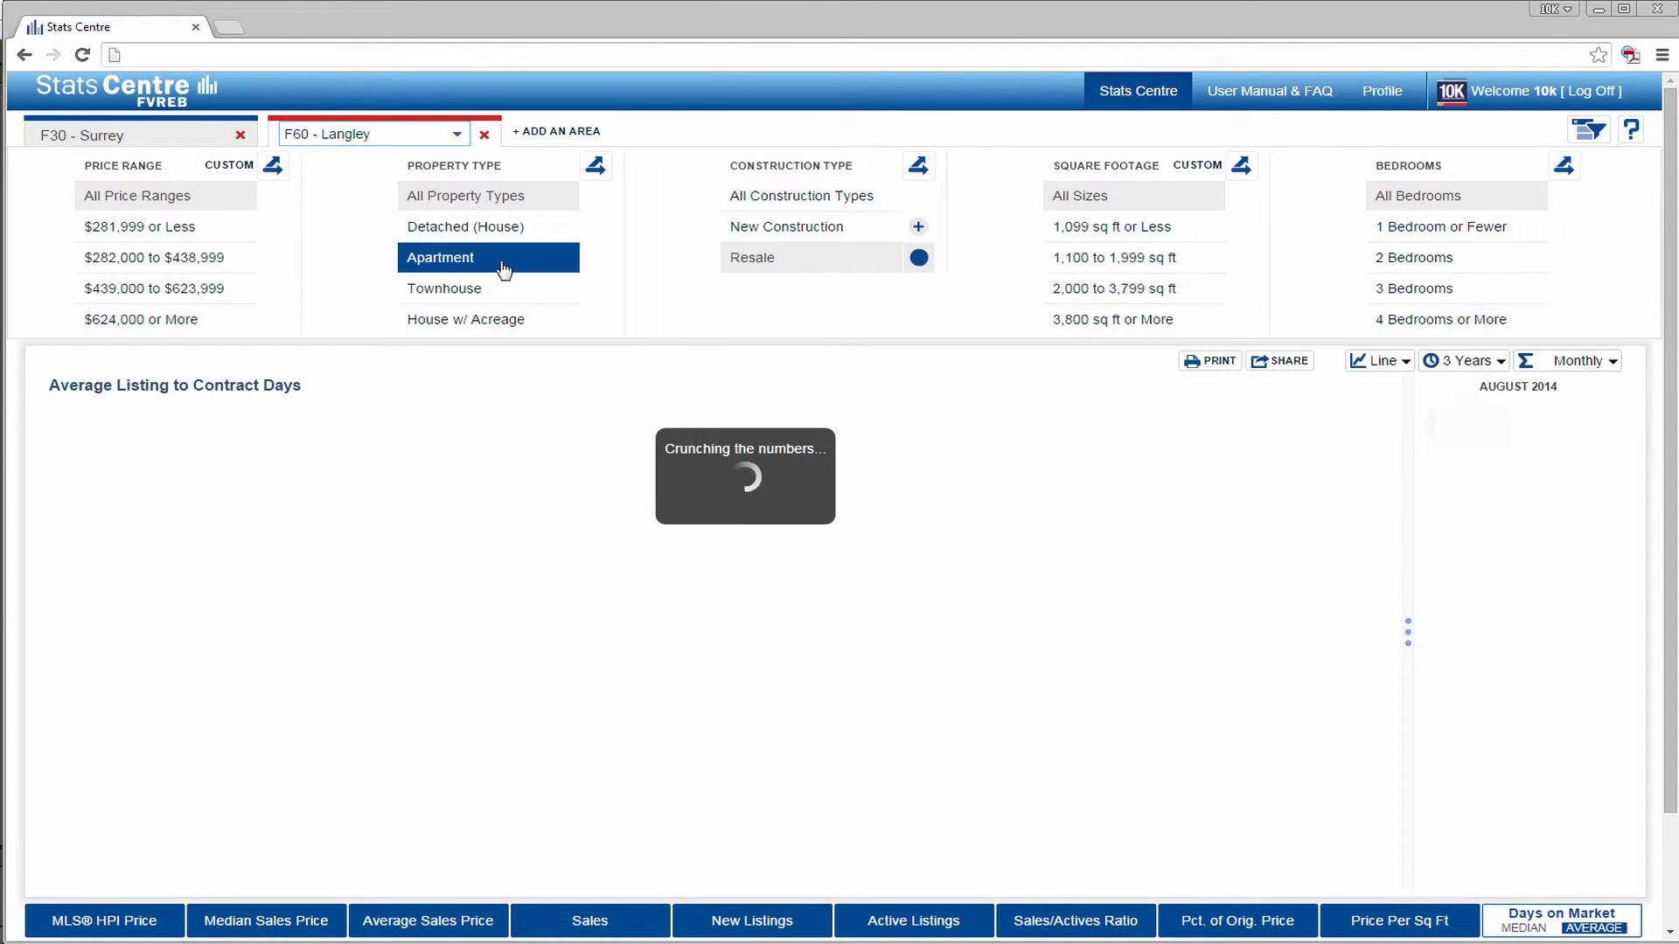
left_click(475, 232)
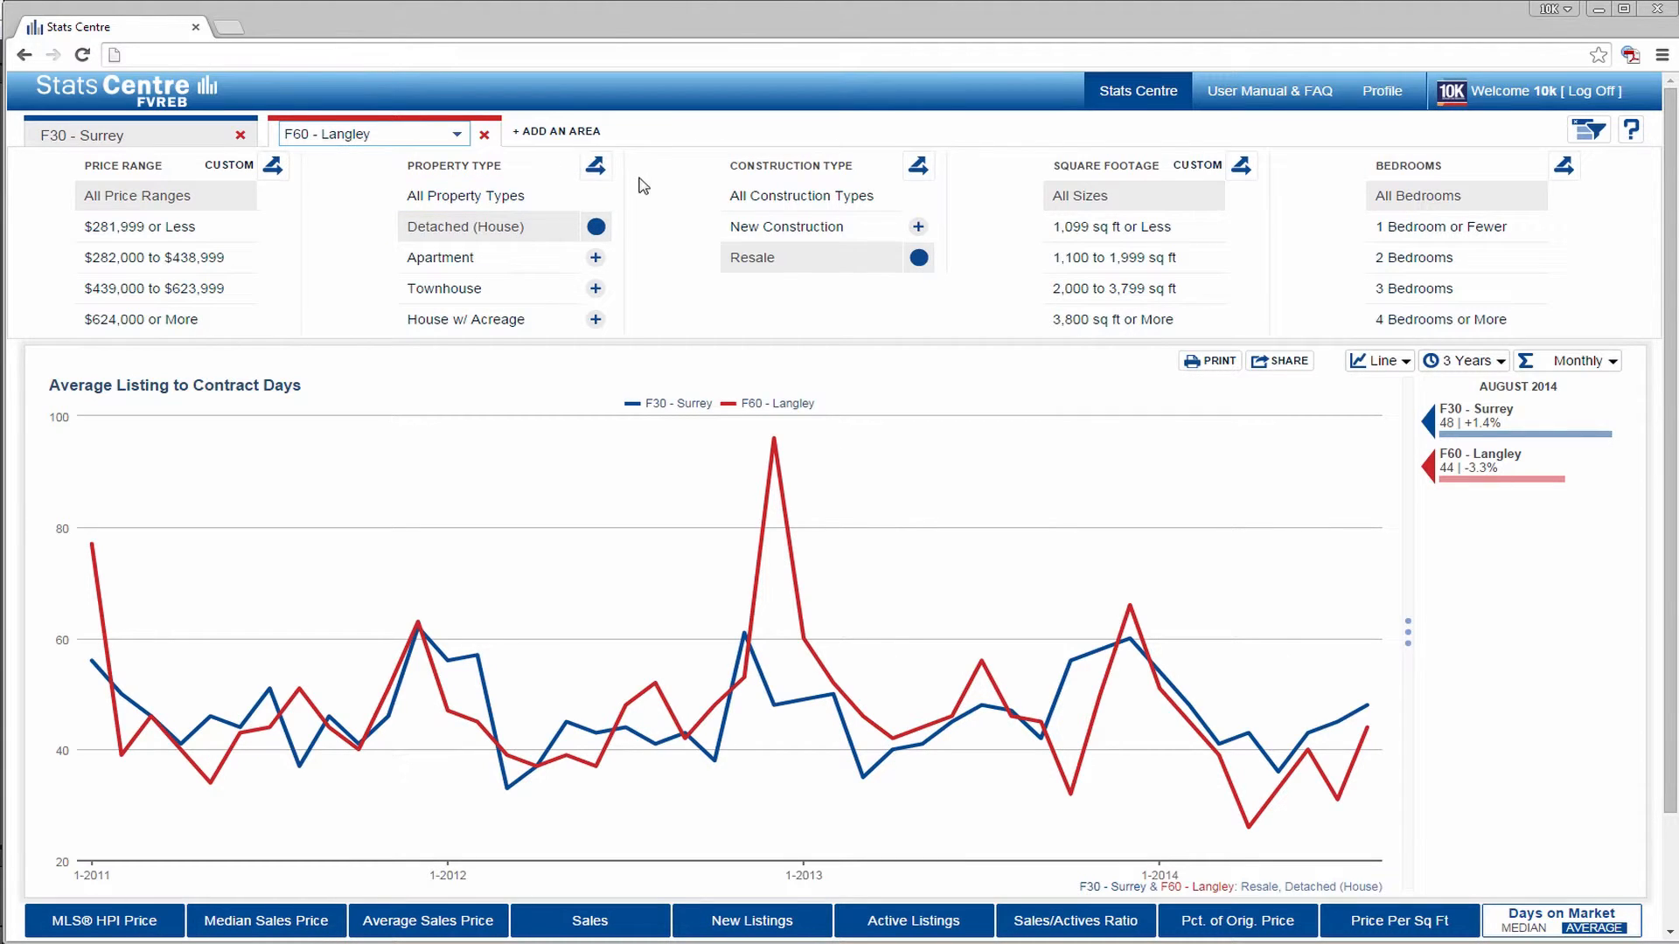
- Break the chart out by property type, comparing All Property Types, Detached (House) and Apartment
left_click(595, 168)
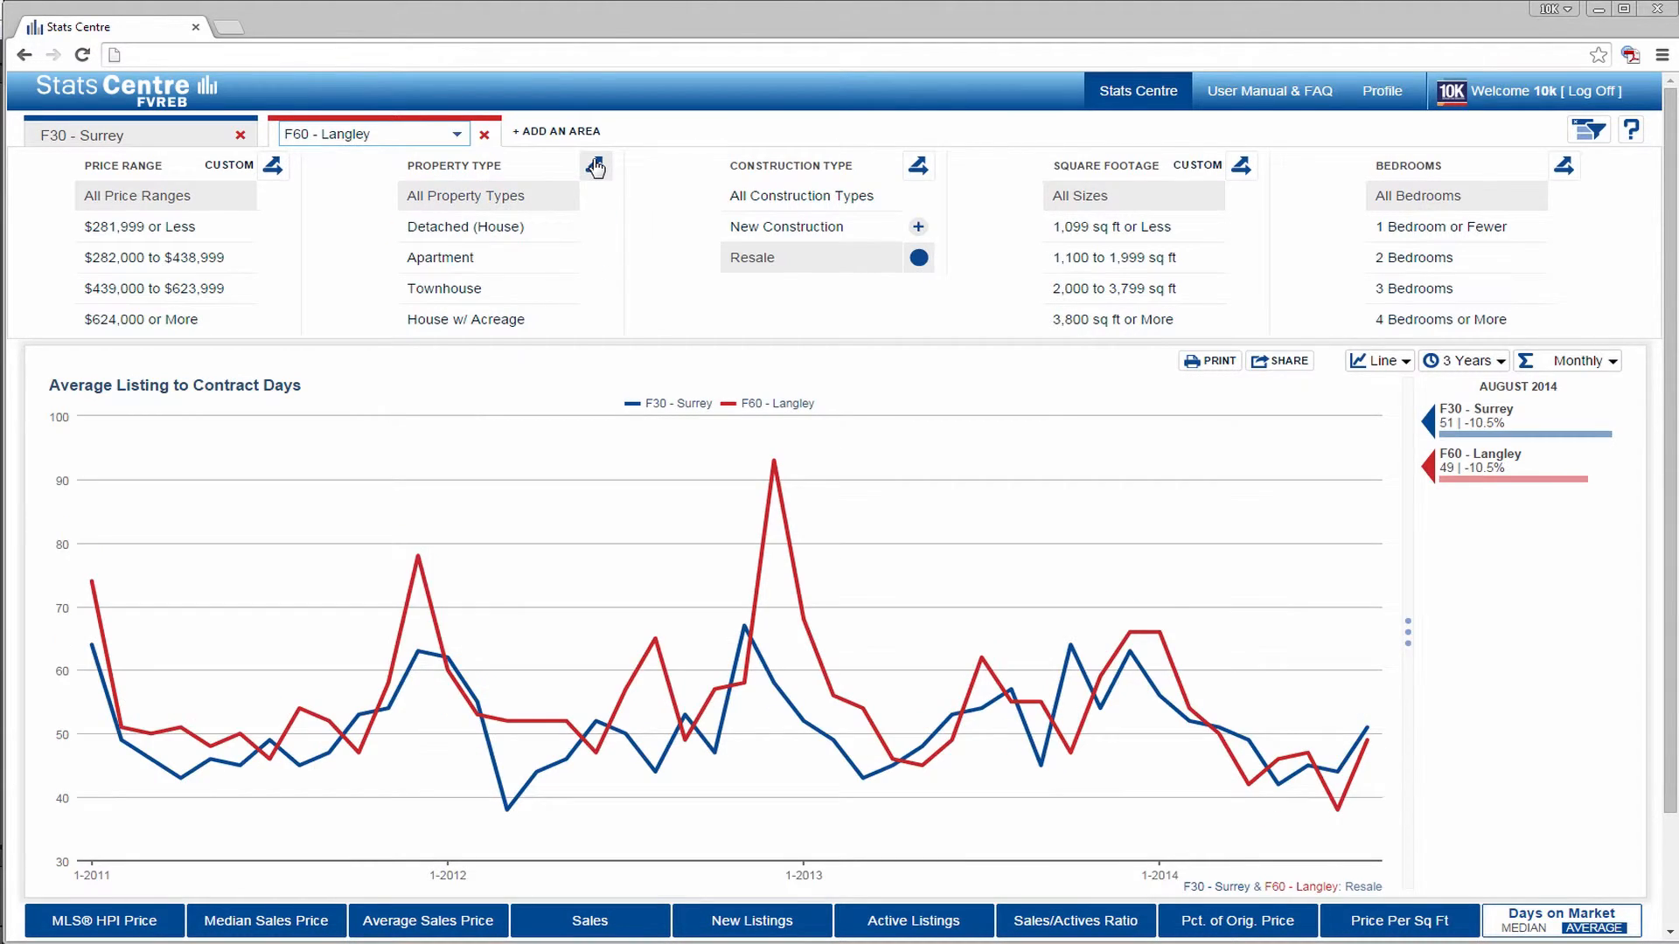
left_click(596, 168)
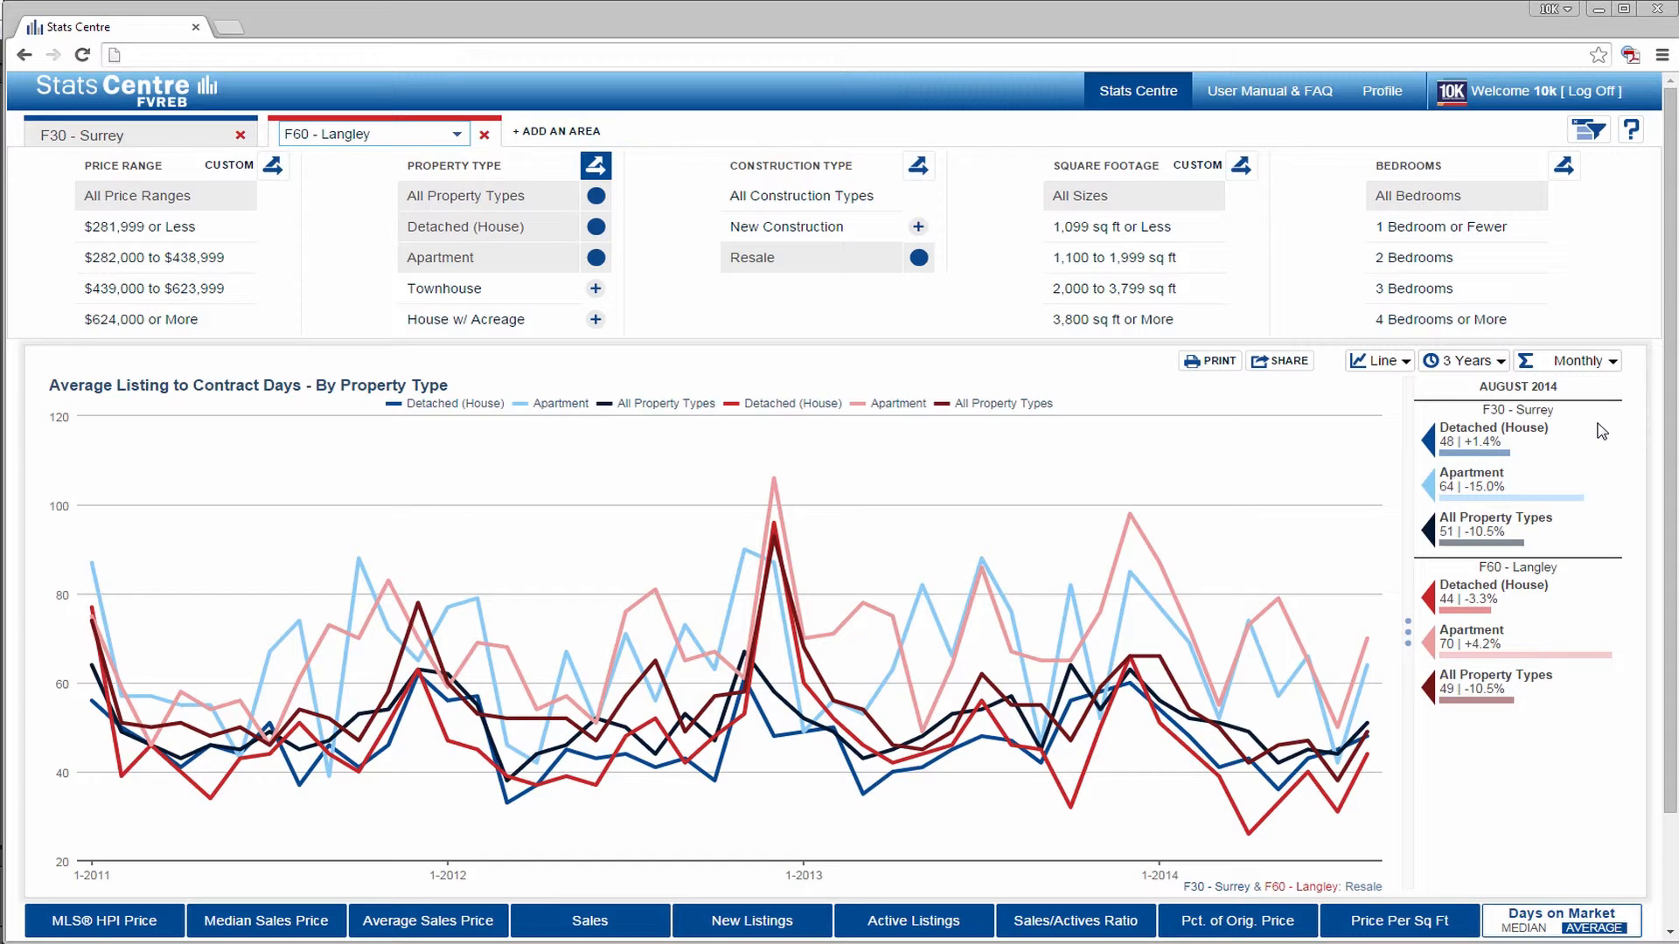
- Hide the three Langley series through the chart legend, and show all of them again
left_click(1014, 411)
left_click(887, 411)
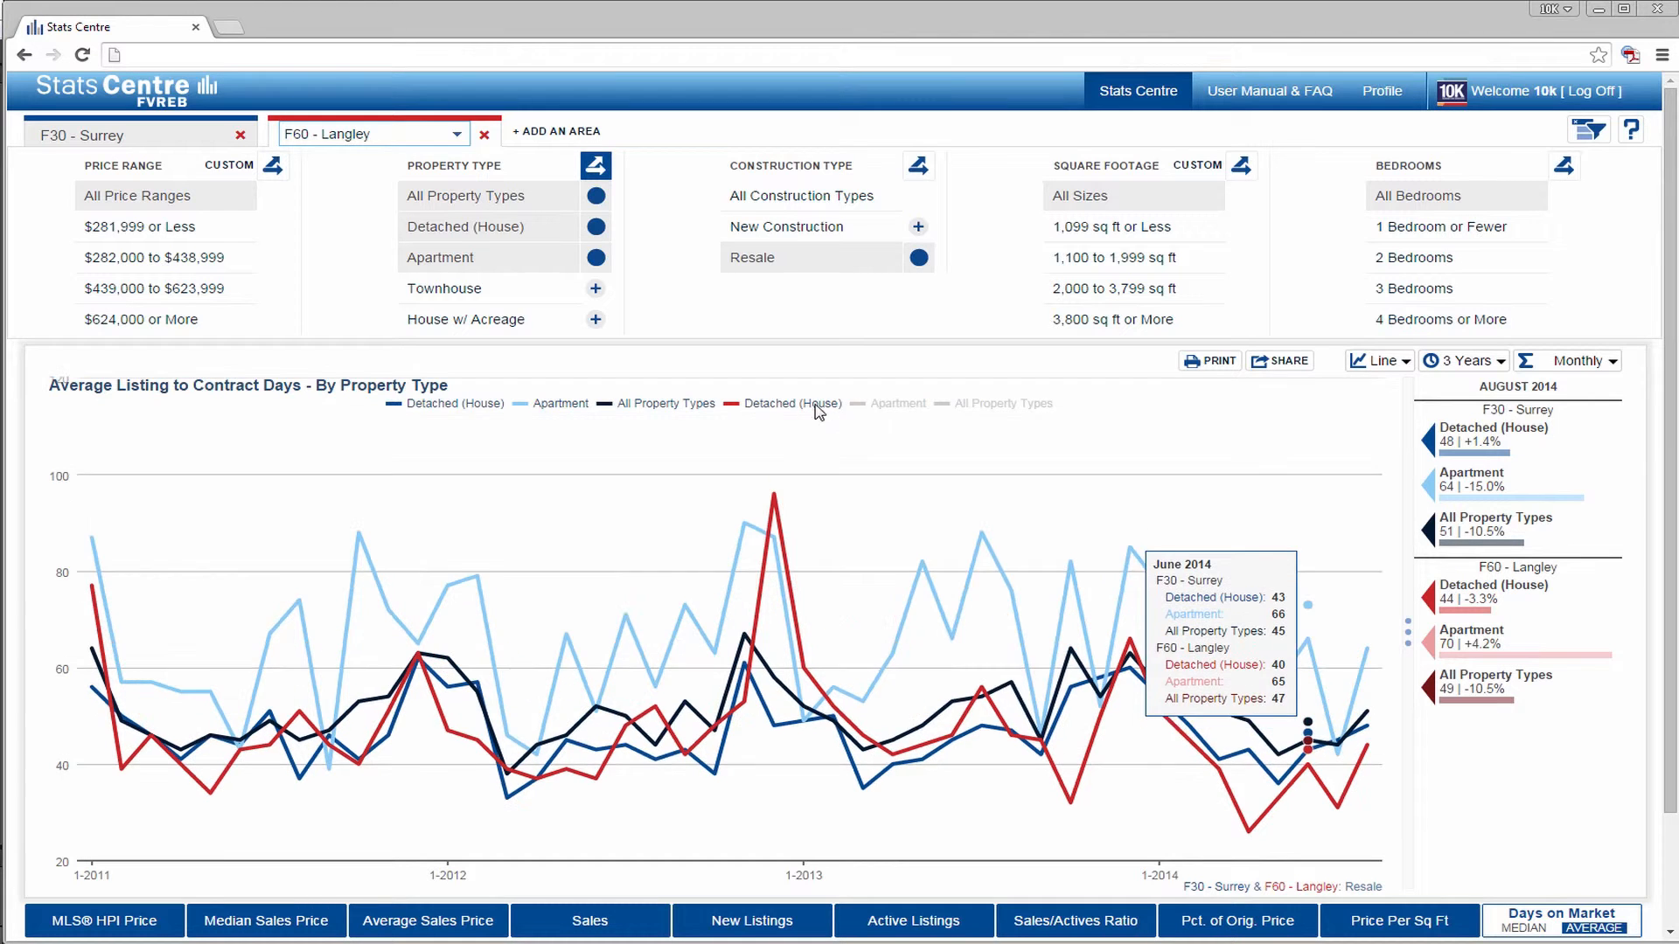
left_click(818, 409)
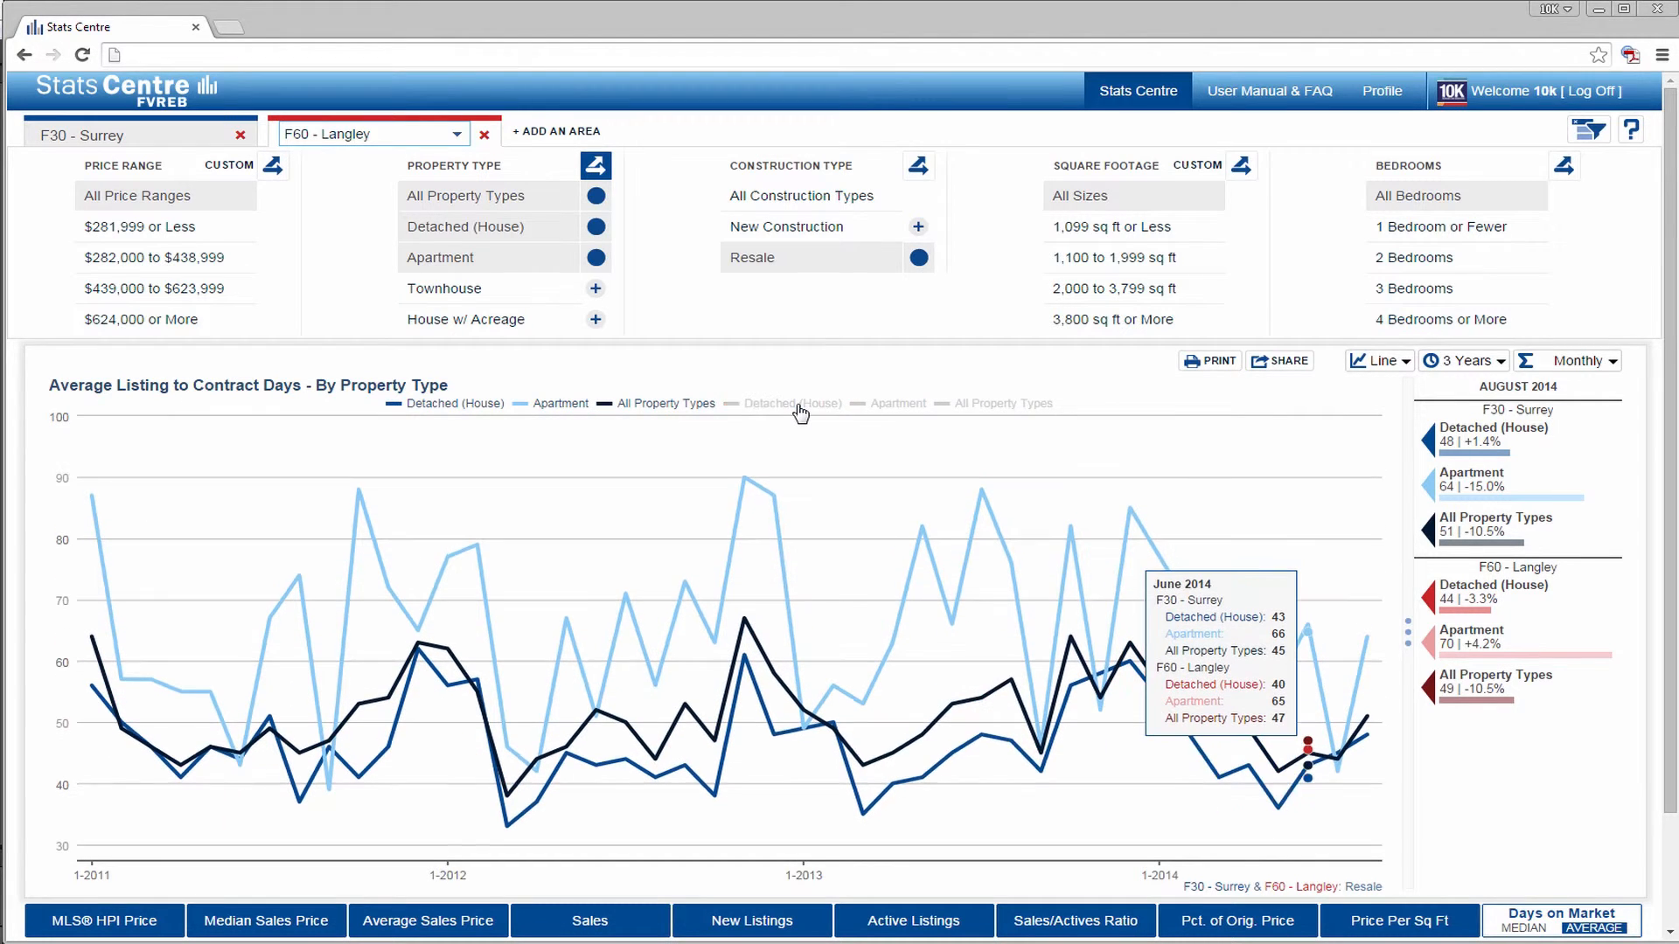
left_click(864, 407)
left_click(990, 405)
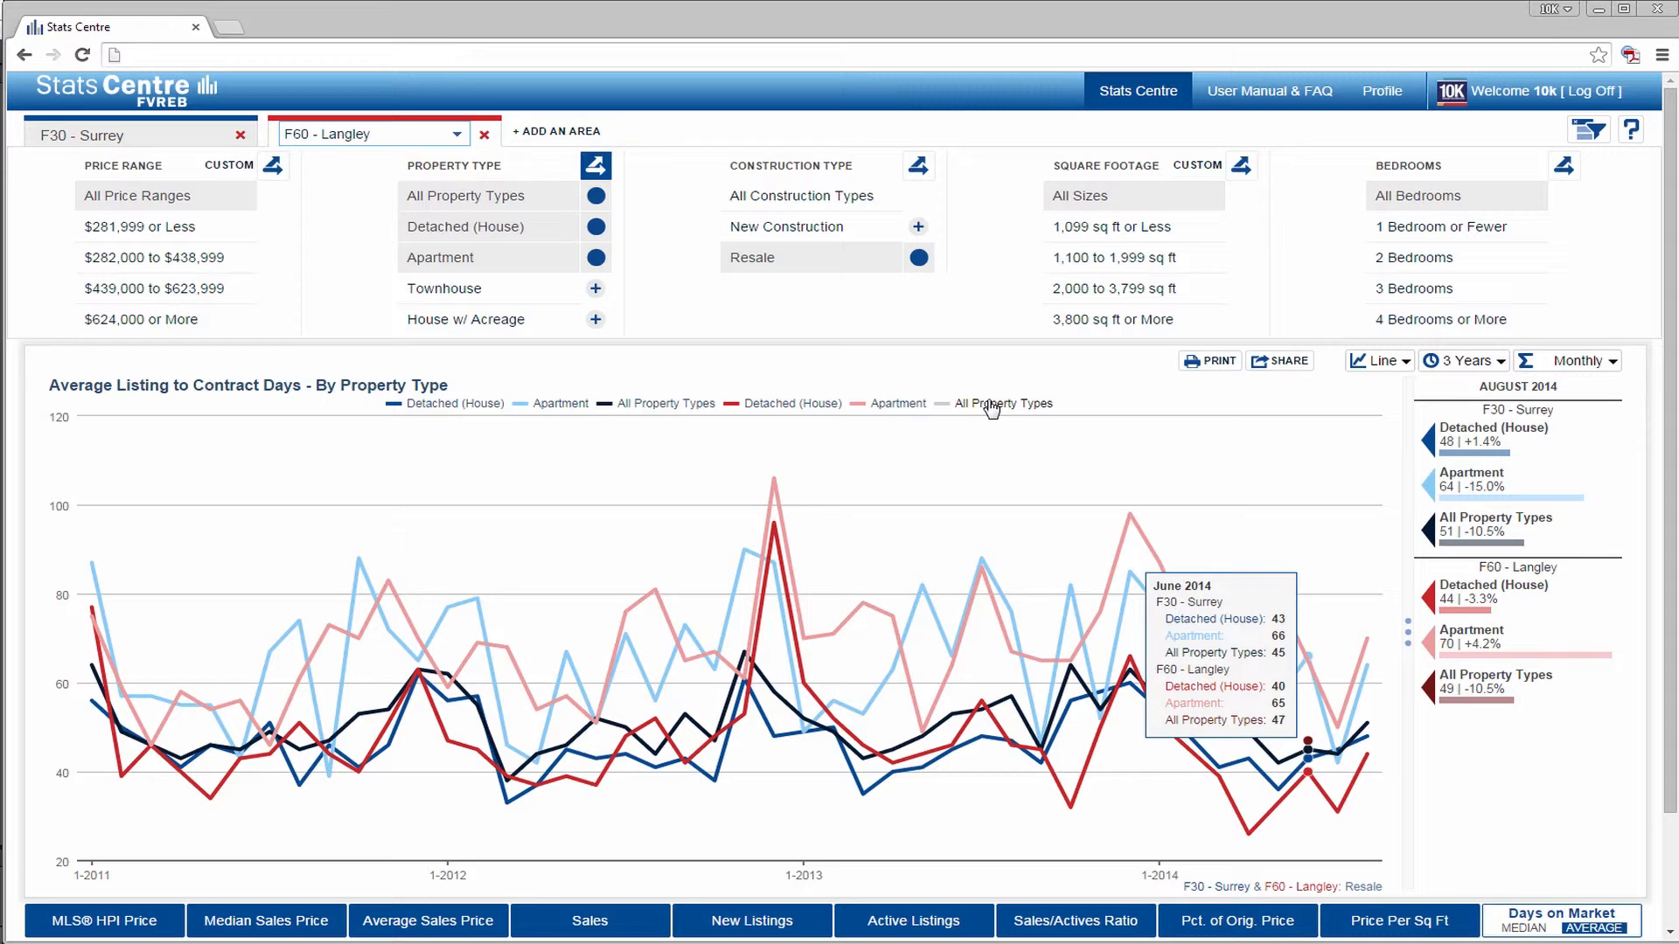
left_click(991, 406)
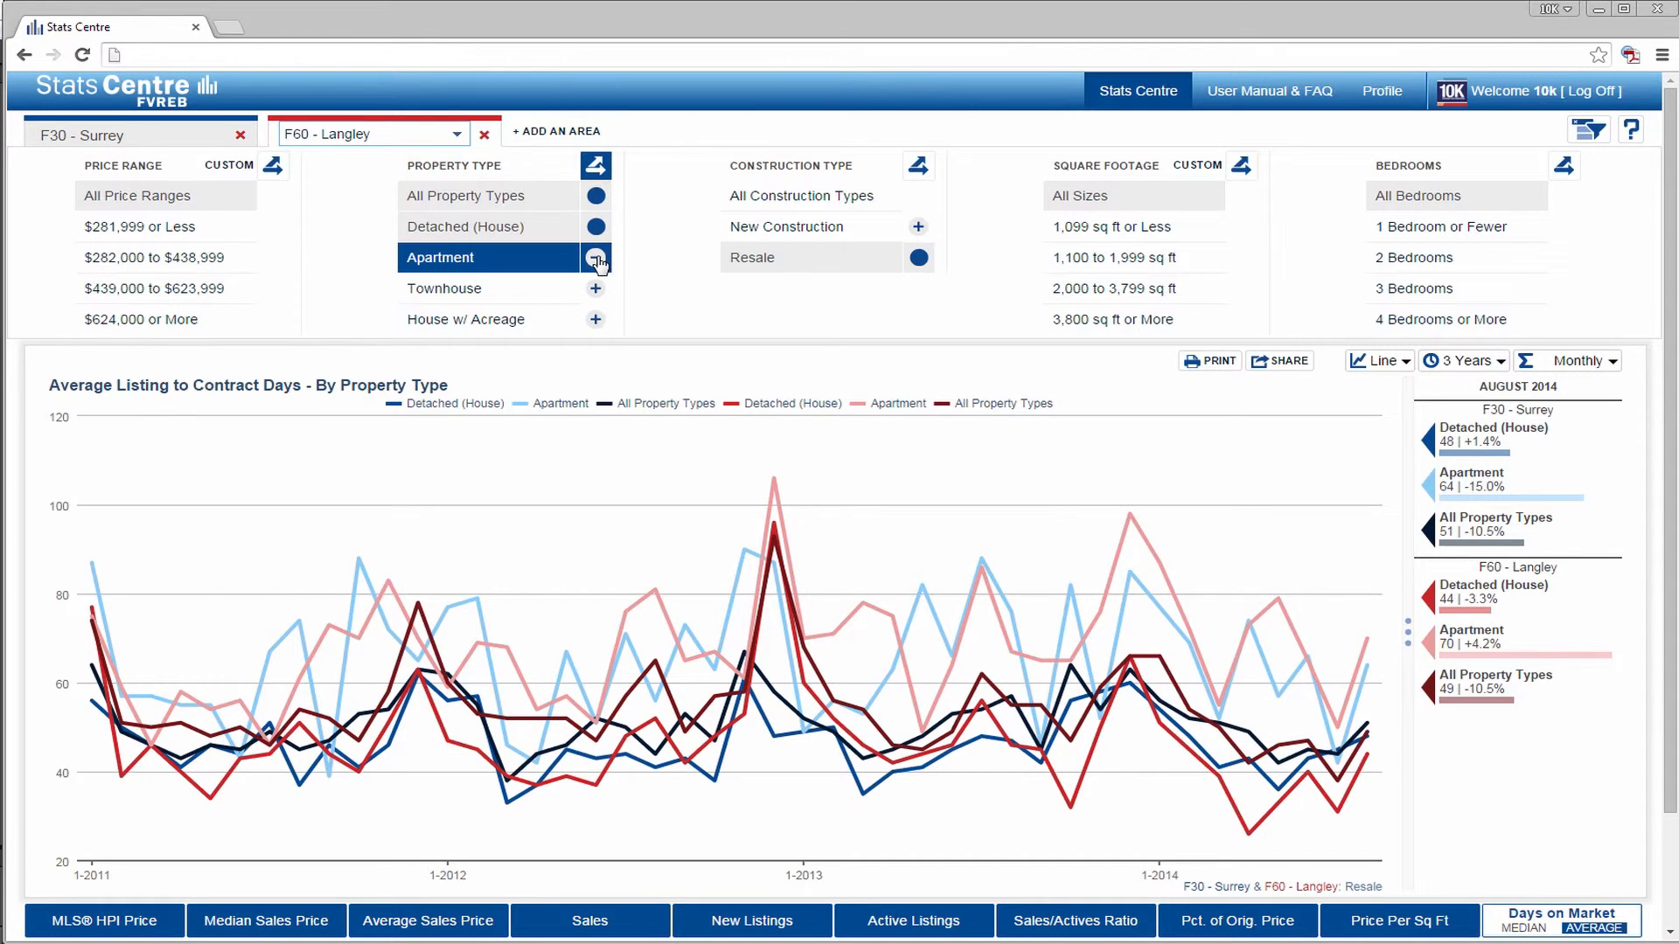
- Replace Detached (House) with Townhouse in the property type breakout
left_click(597, 236)
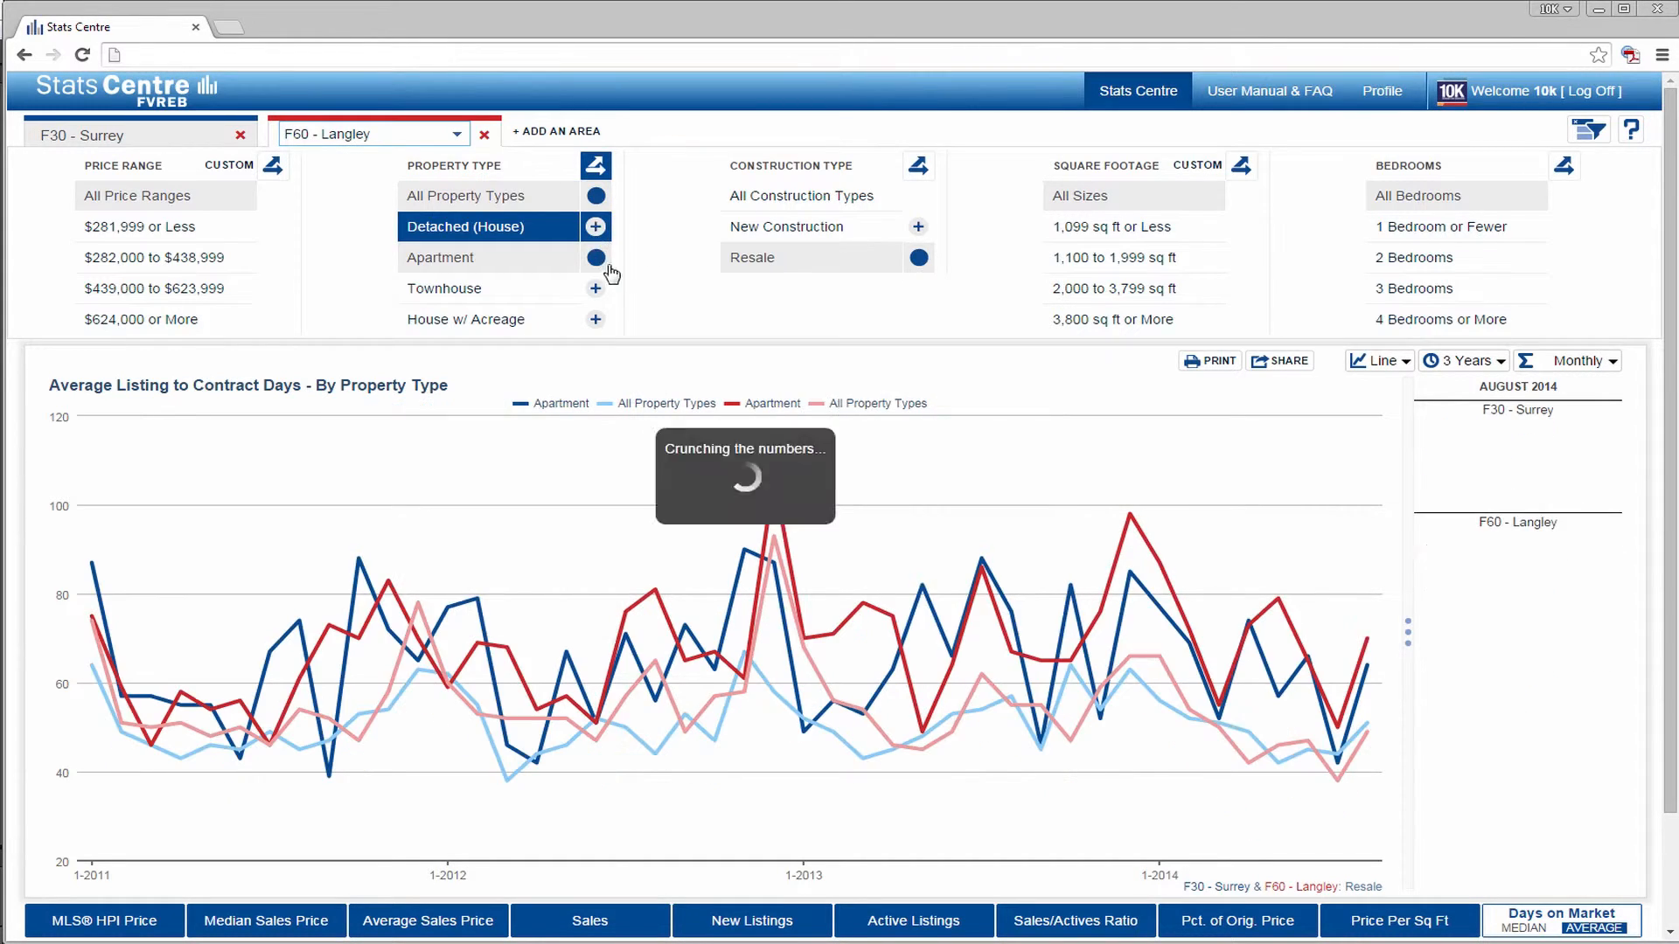
left_click(603, 294)
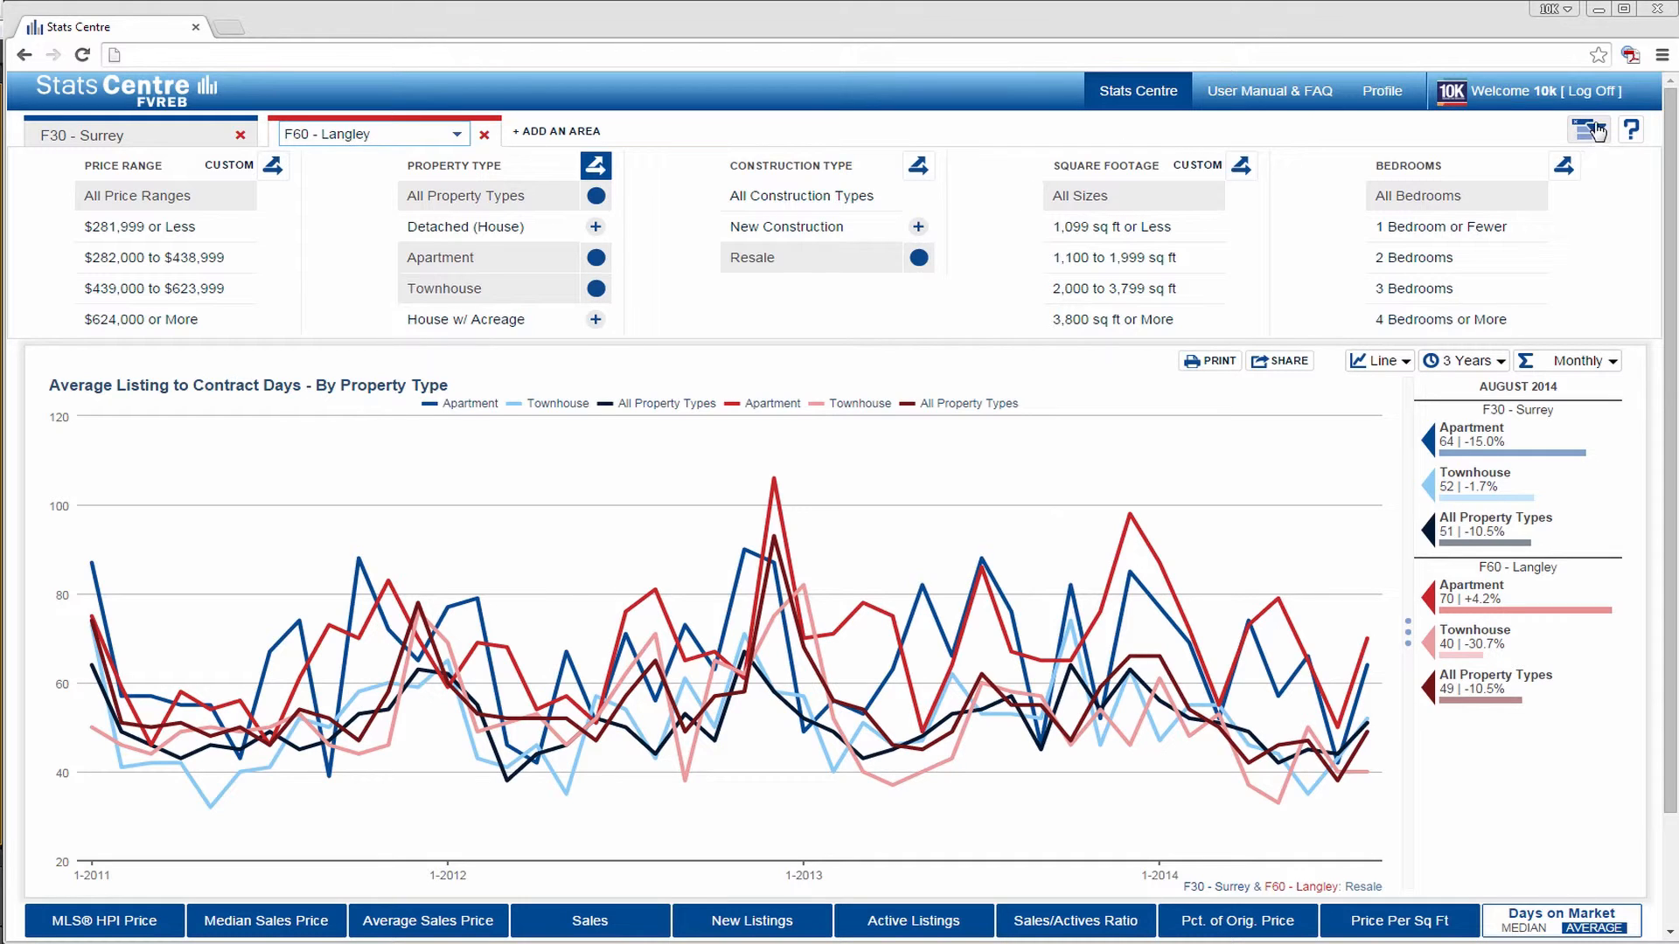
- Switch between the Surrey and Langley areas to compare their variable selections, finishing on Surrey
left_click(173, 142)
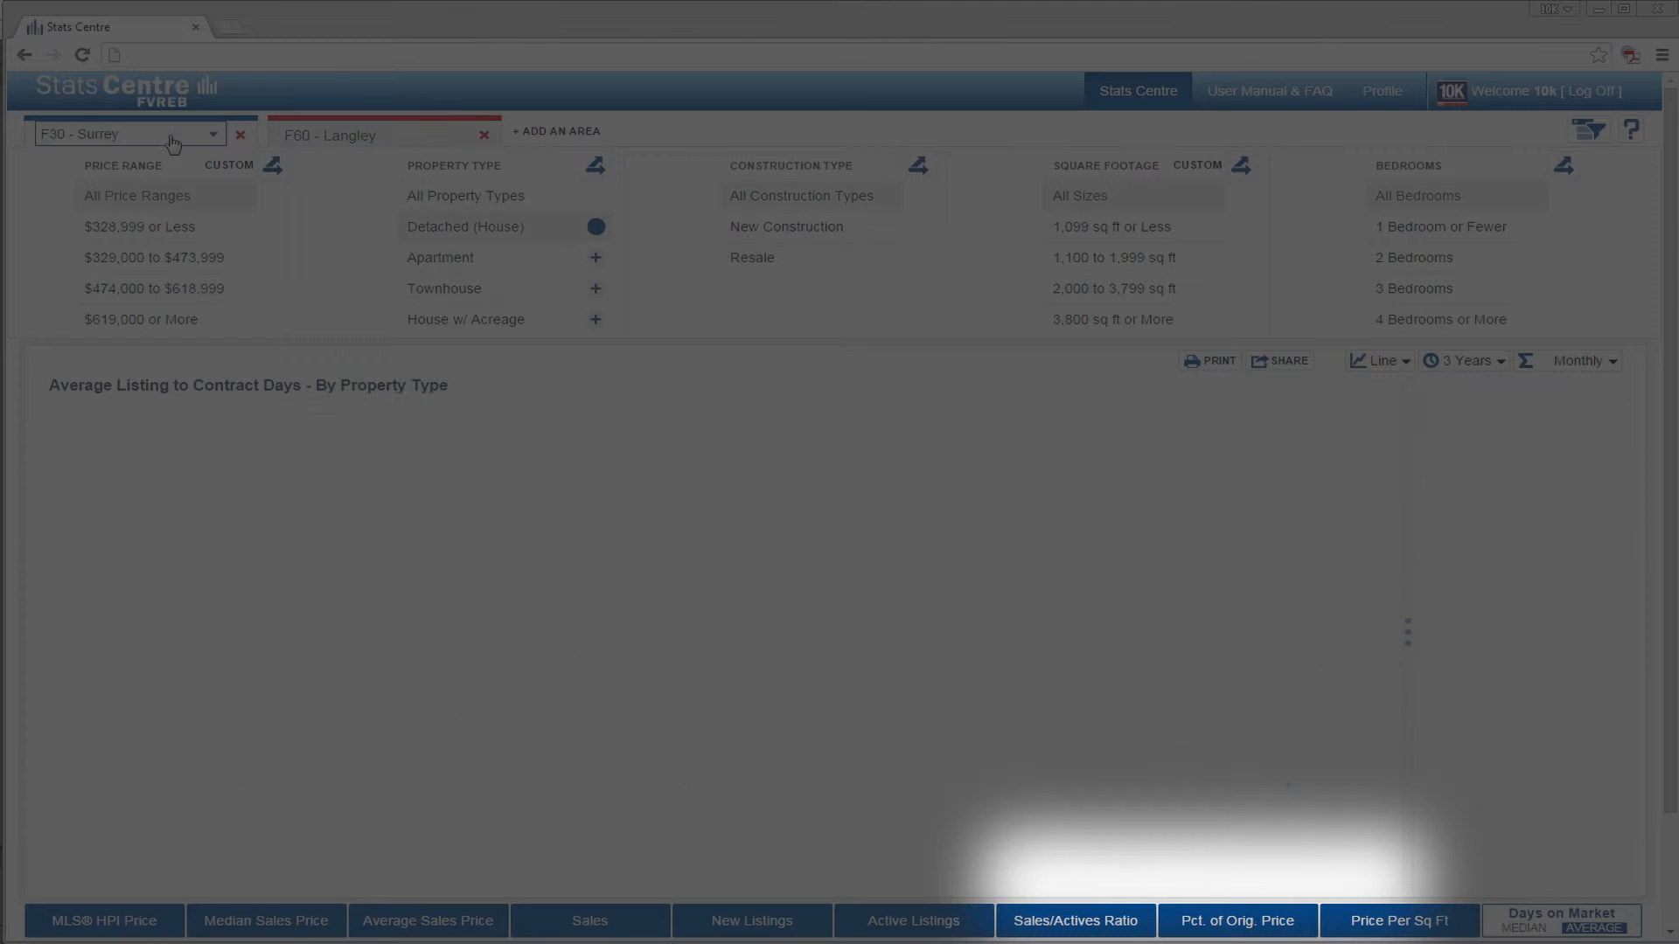
left_click(419, 140)
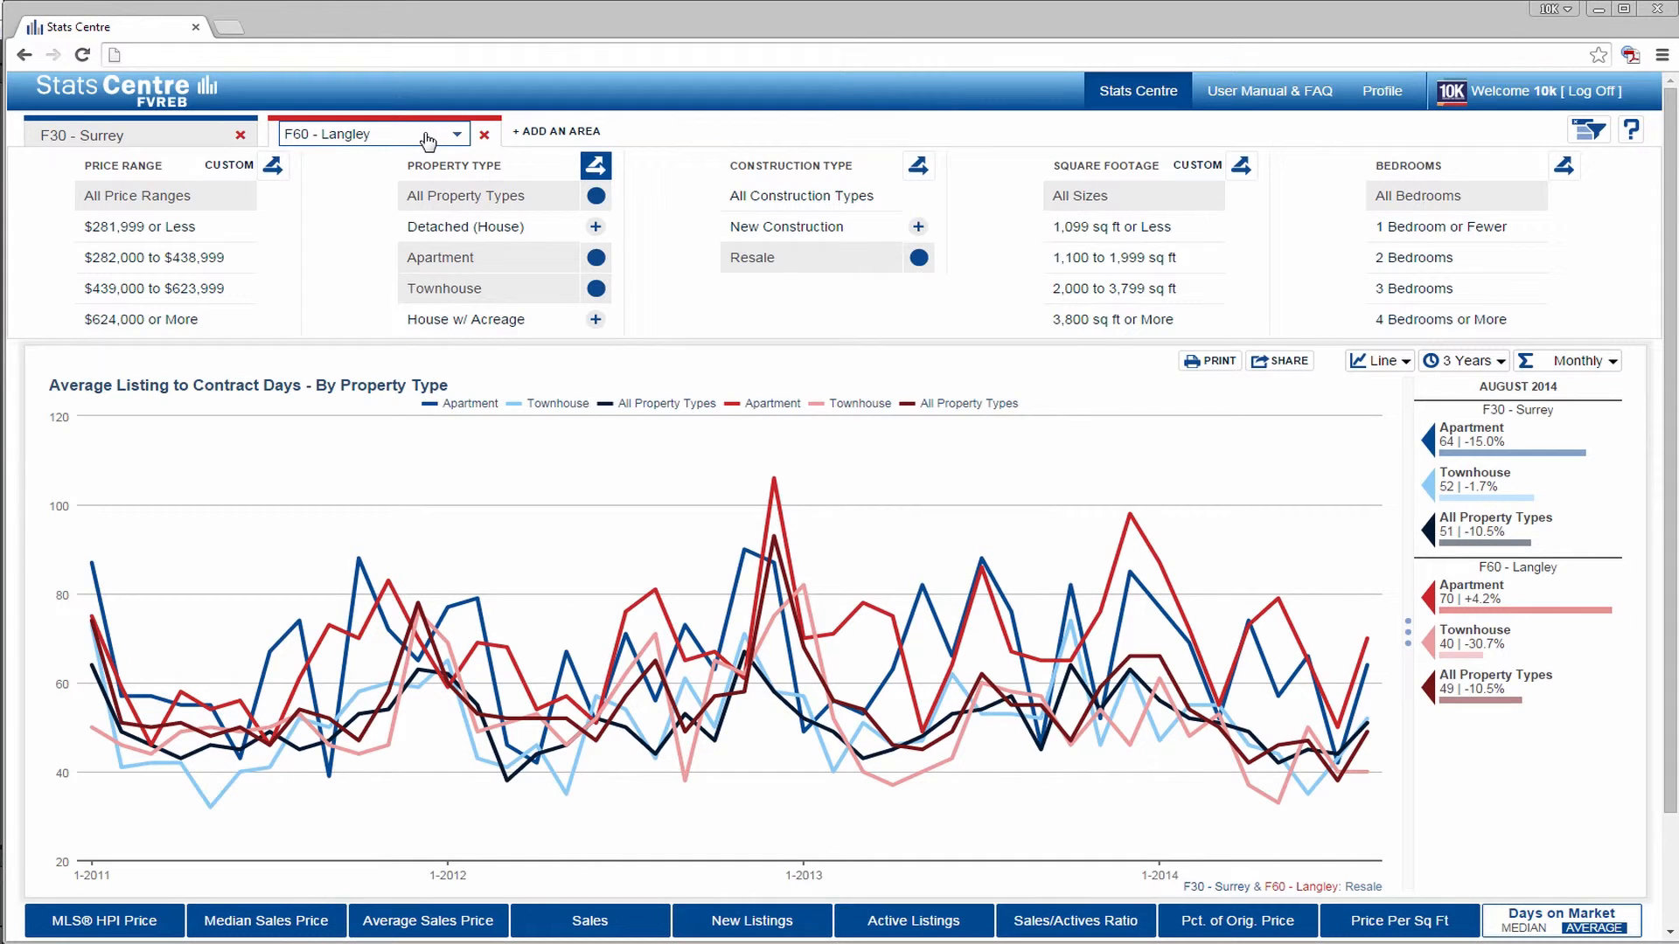
left_click(181, 131)
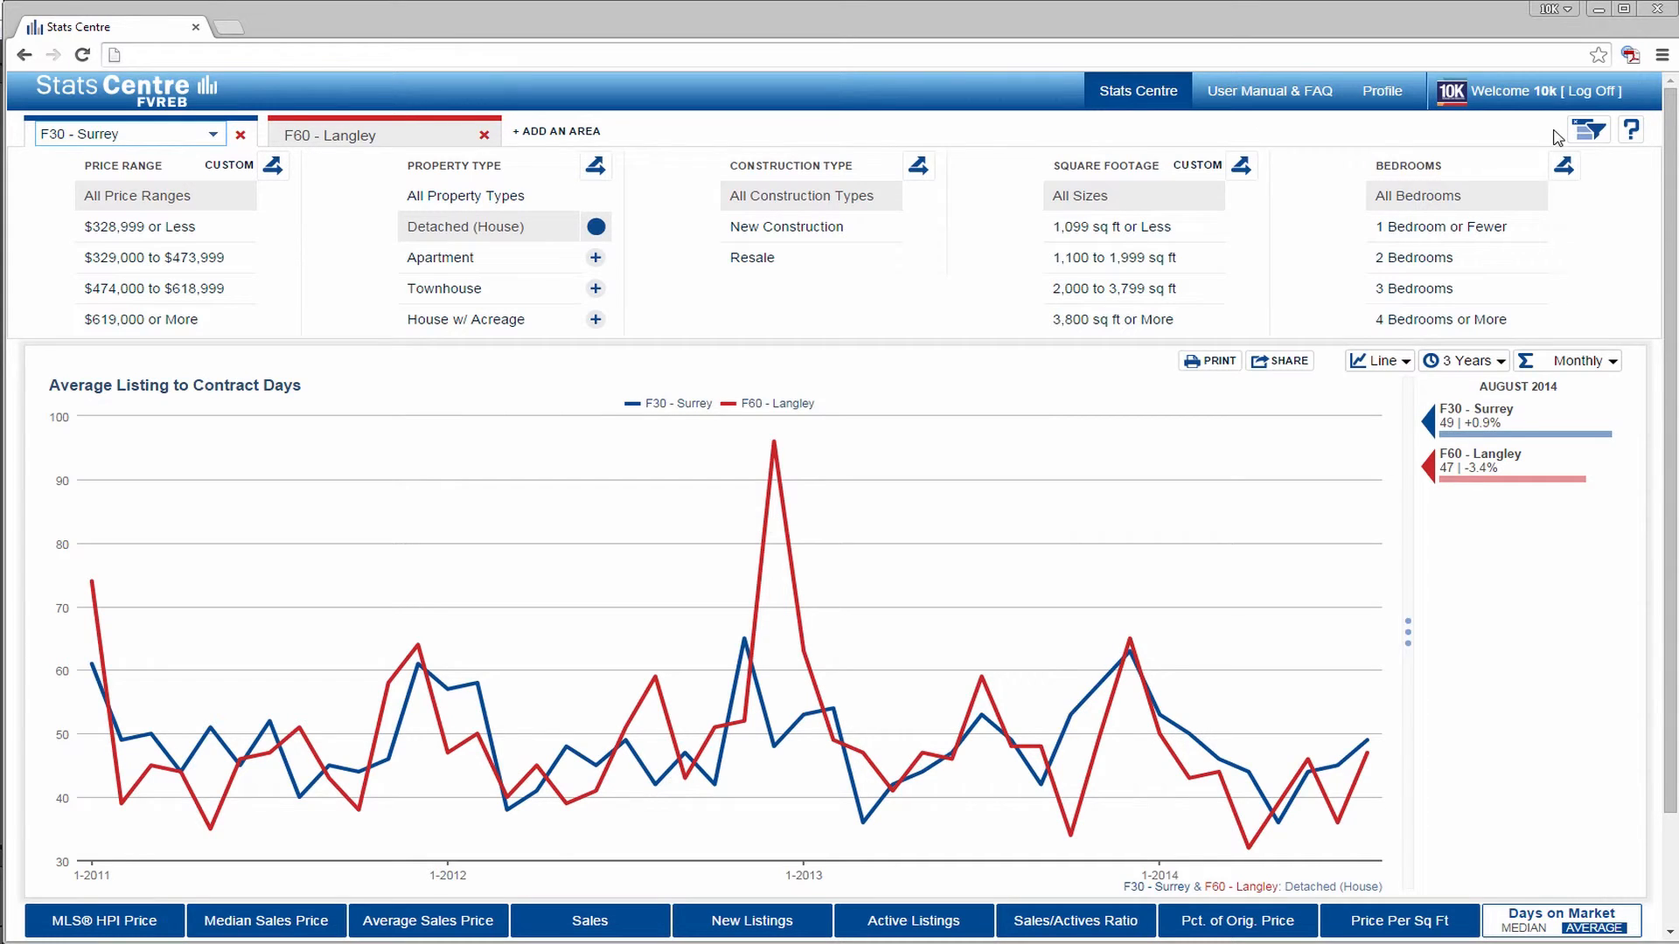
- Turn off filter mode to compare Langley and Surrey with their own variables, and remove the F60 - Langley area
left_click(1587, 131)
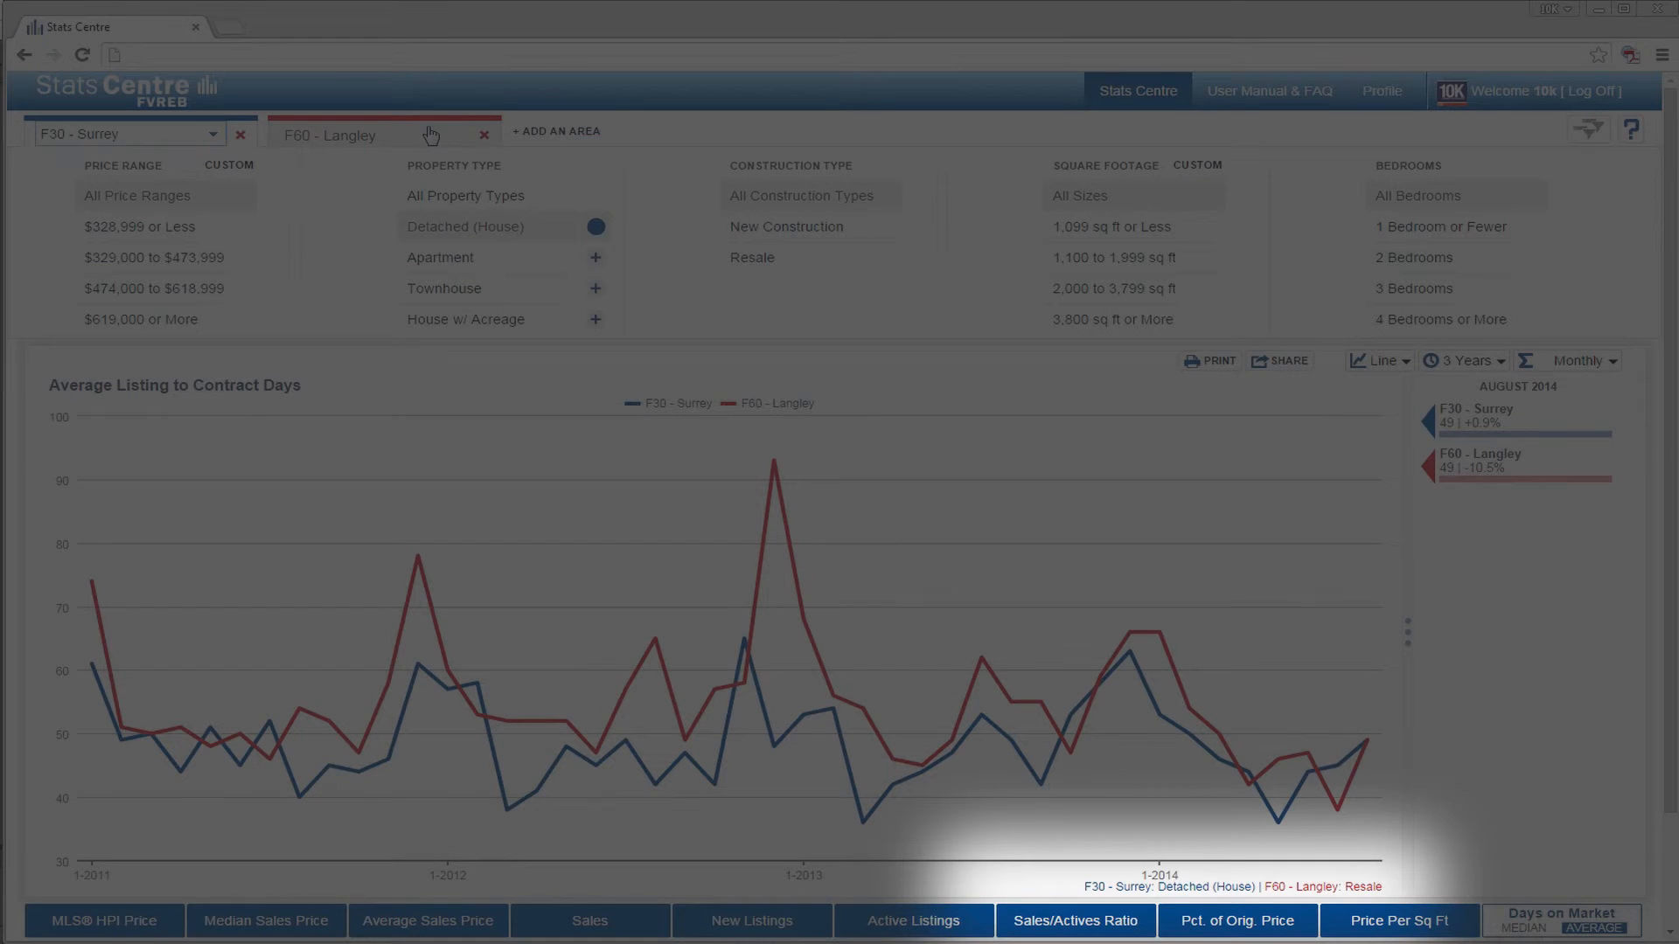
left_click(431, 134)
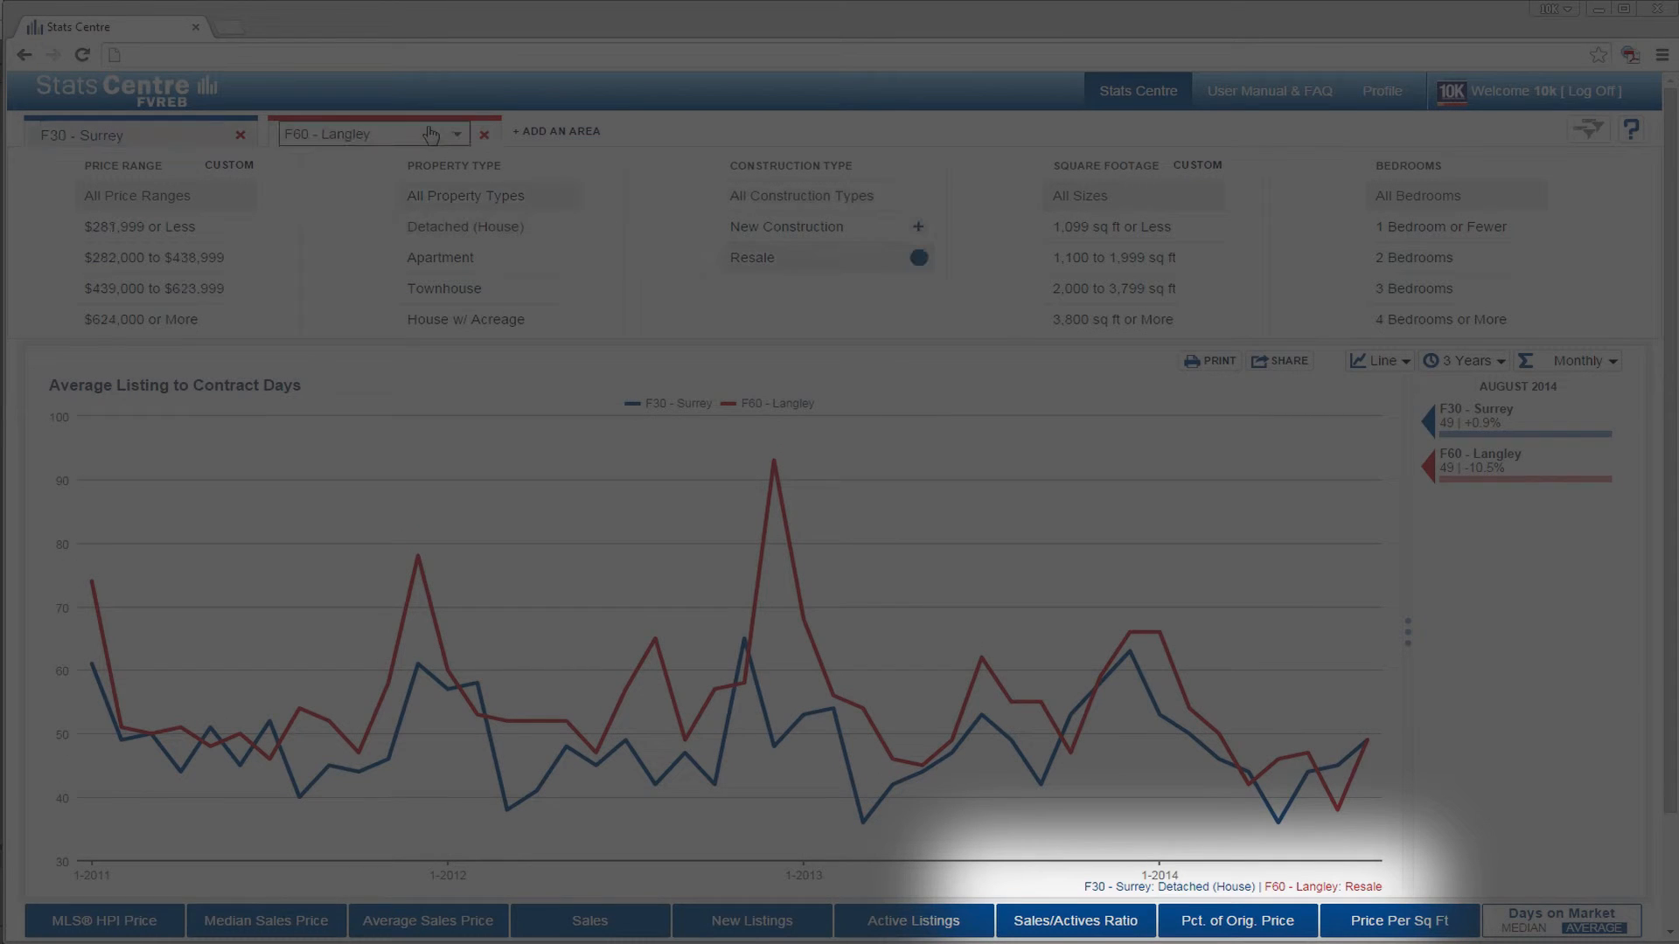
left_click(192, 131)
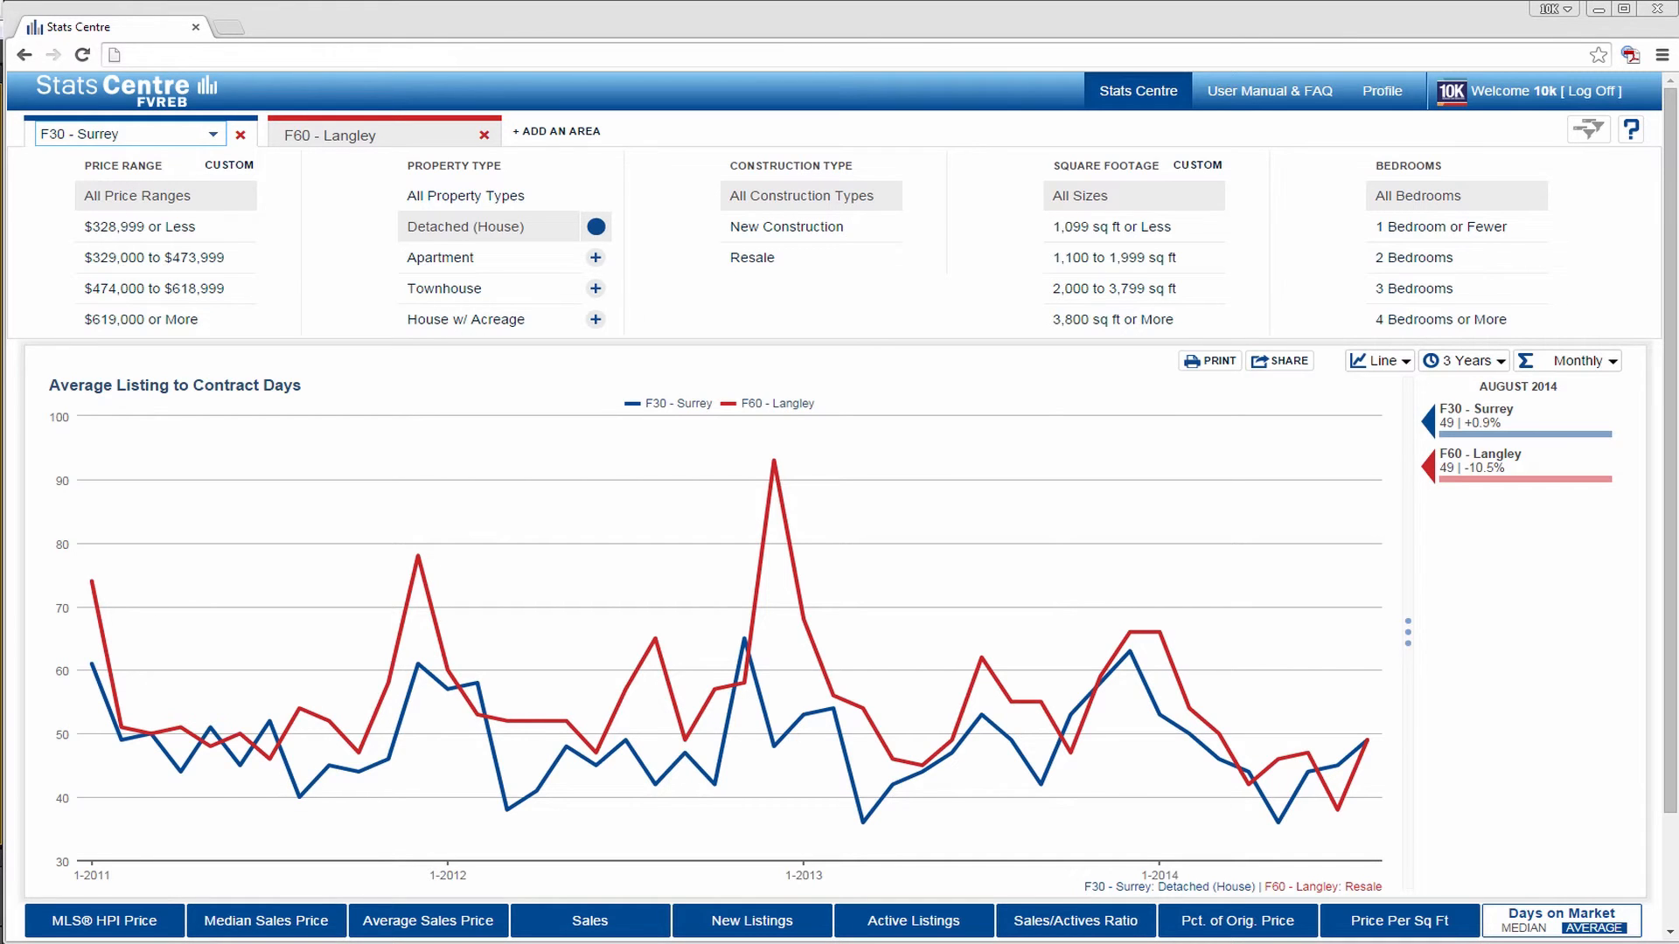
left_click(484, 134)
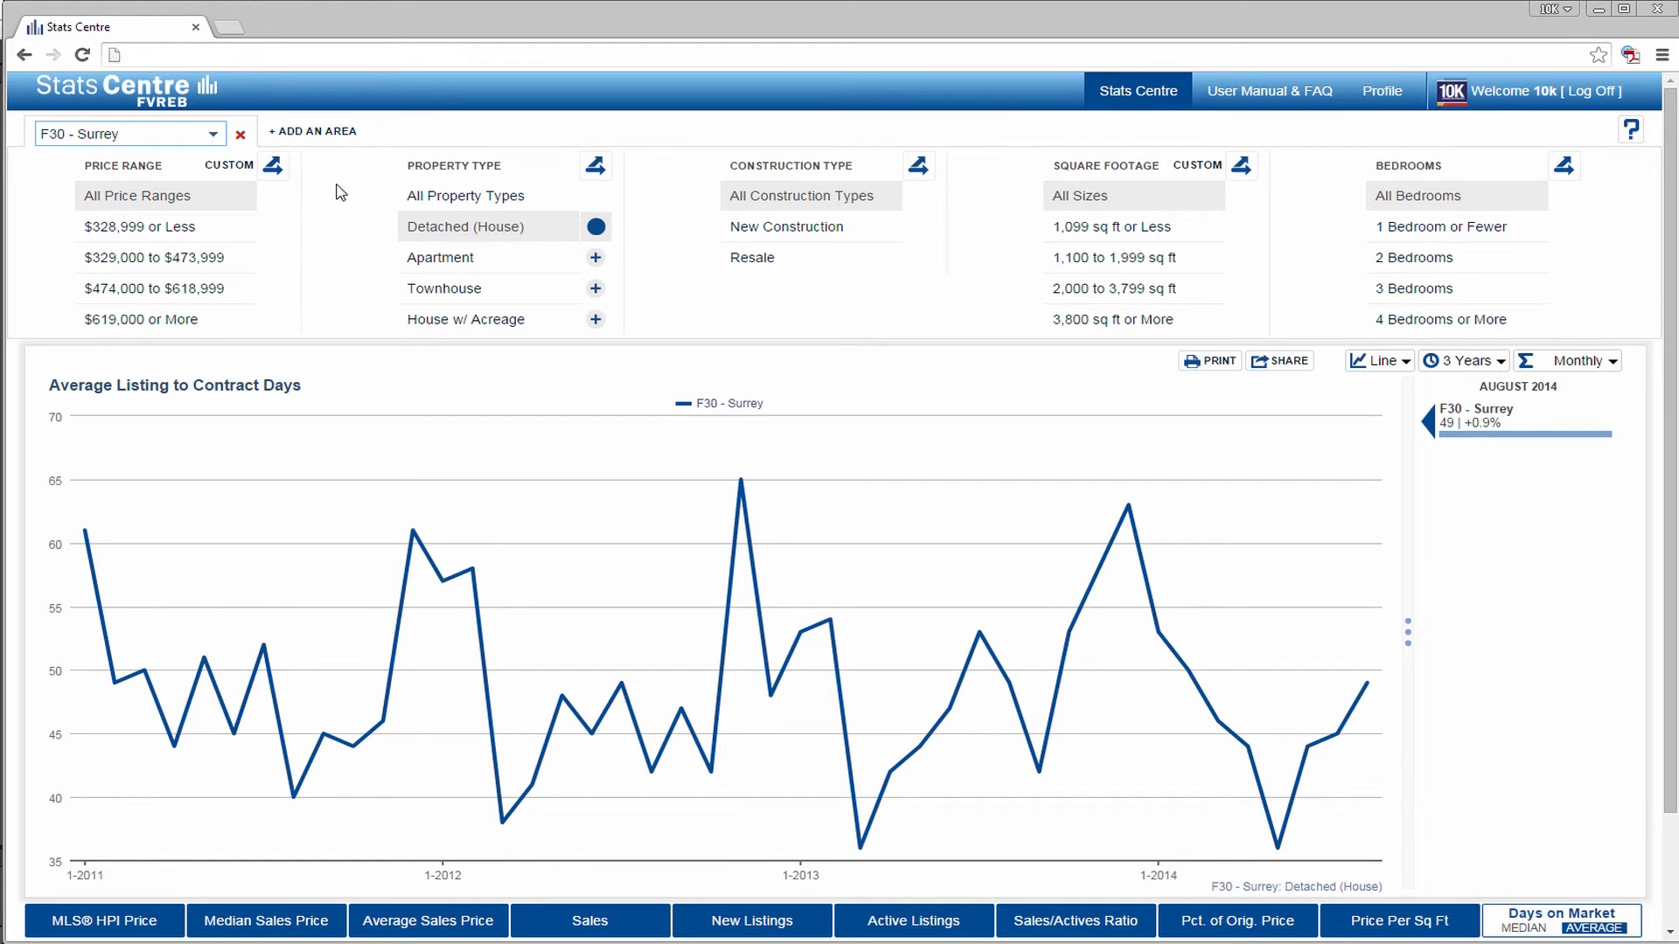
- Replace Surrey's price ranges with custom ranges of $400,000 to $600,999, $600,000 to $800,999, and $800,000 to $1,000,999
left_click(234, 166)
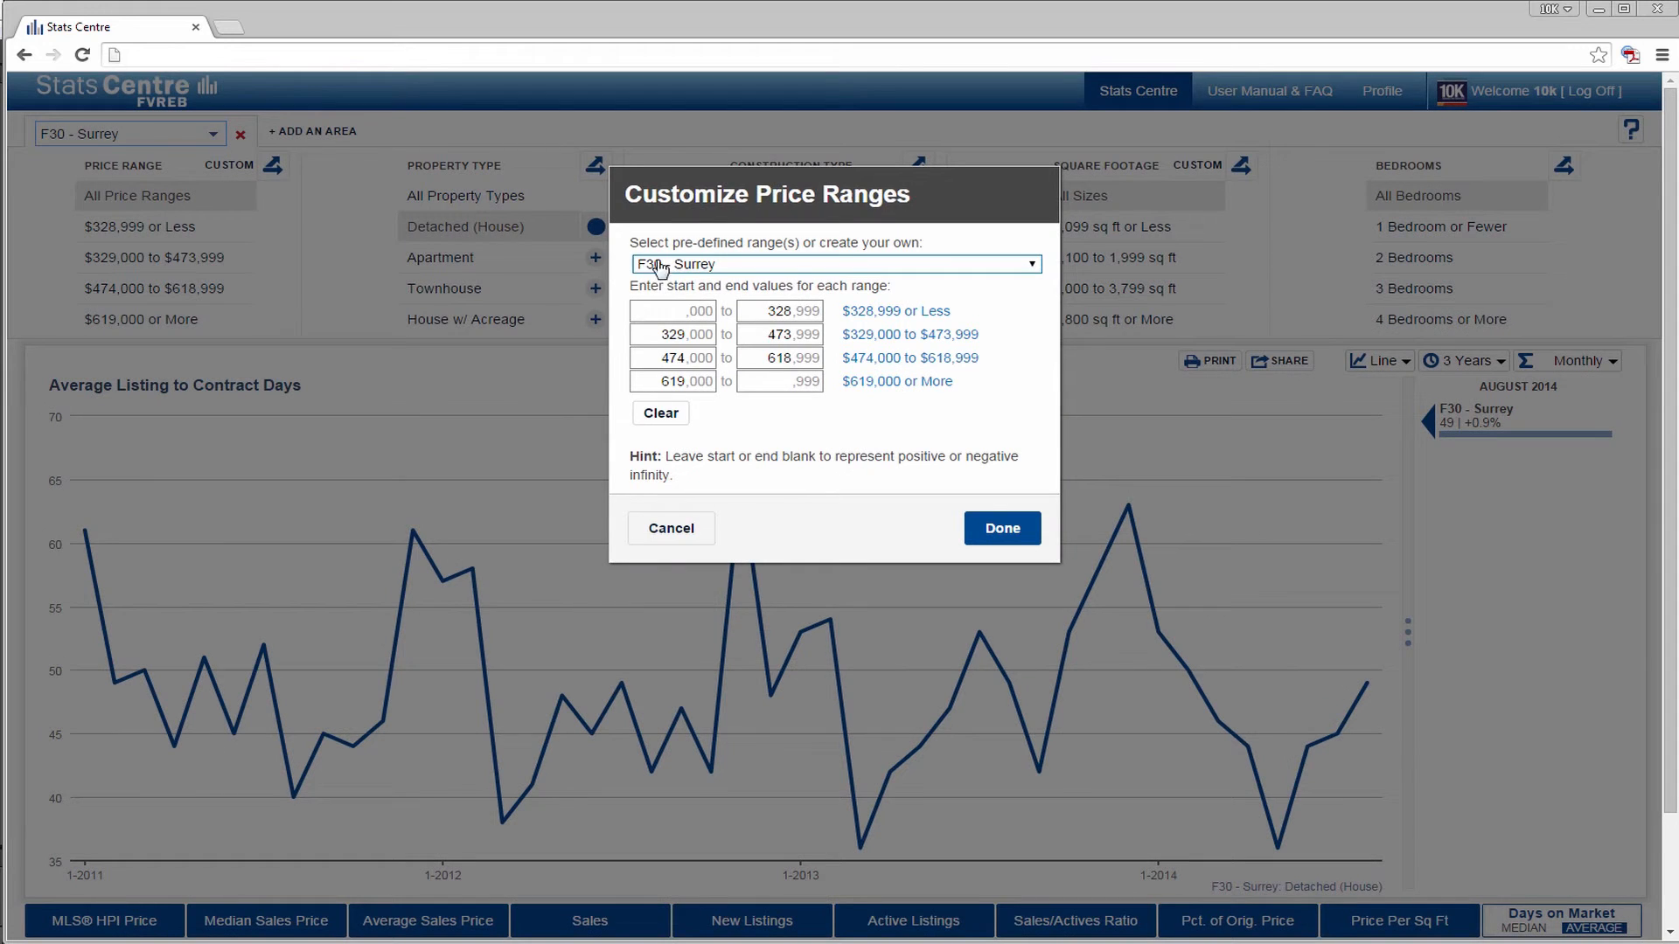
left_click(631, 263)
left_click(668, 289)
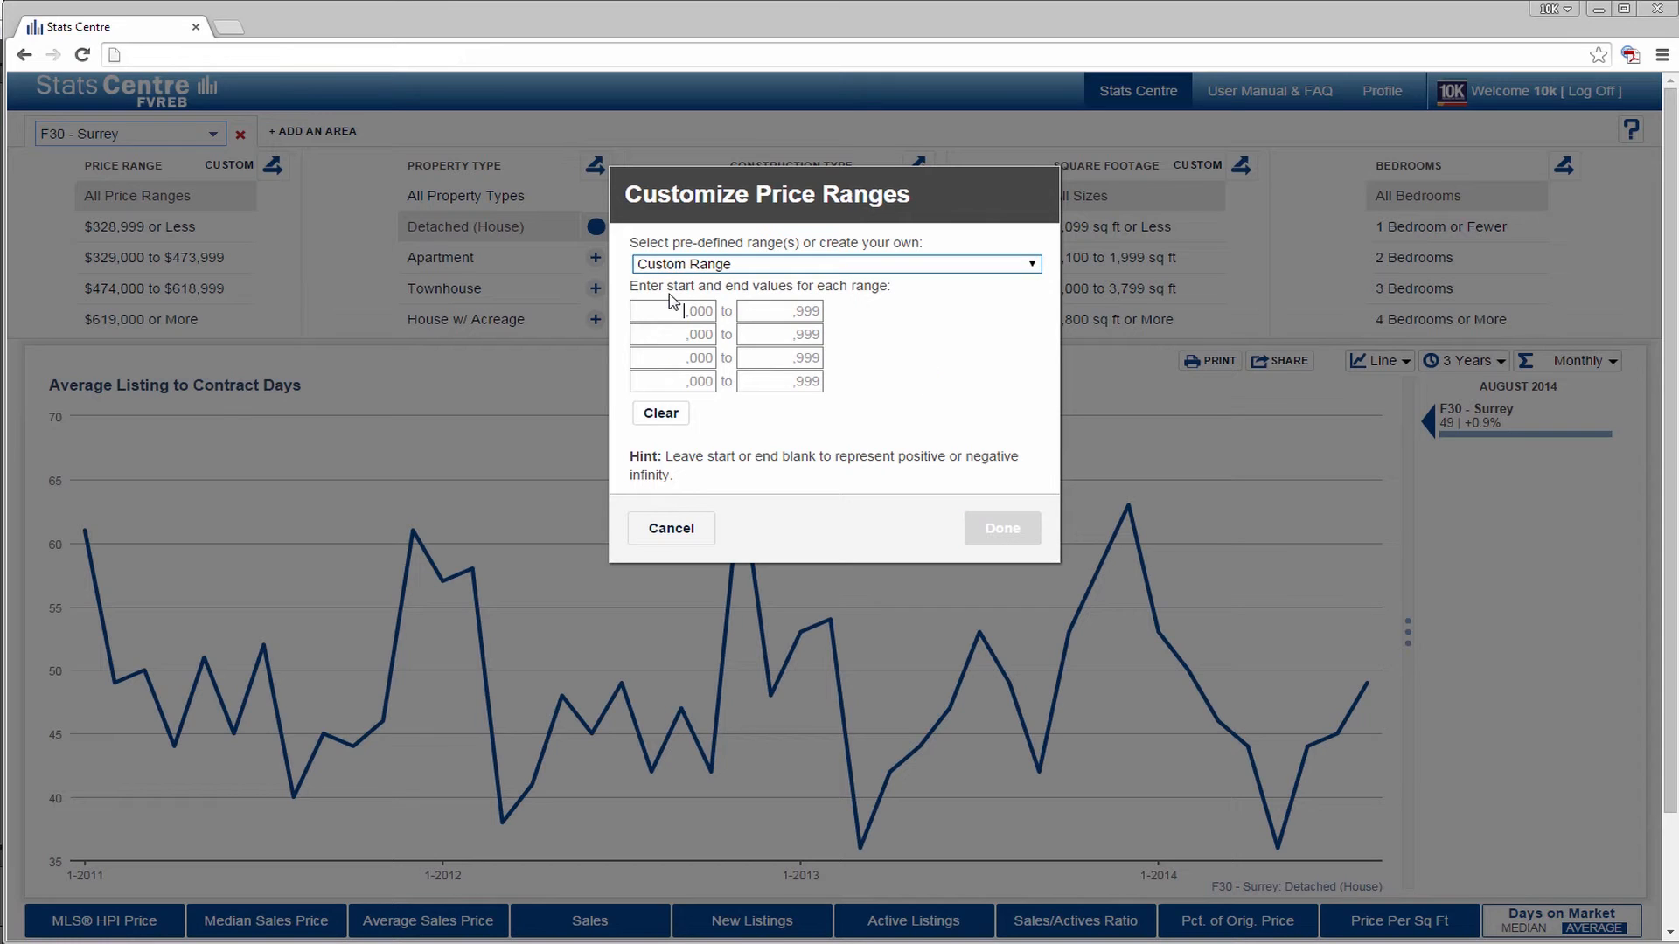
type("400")
key("Tab")
type("6")
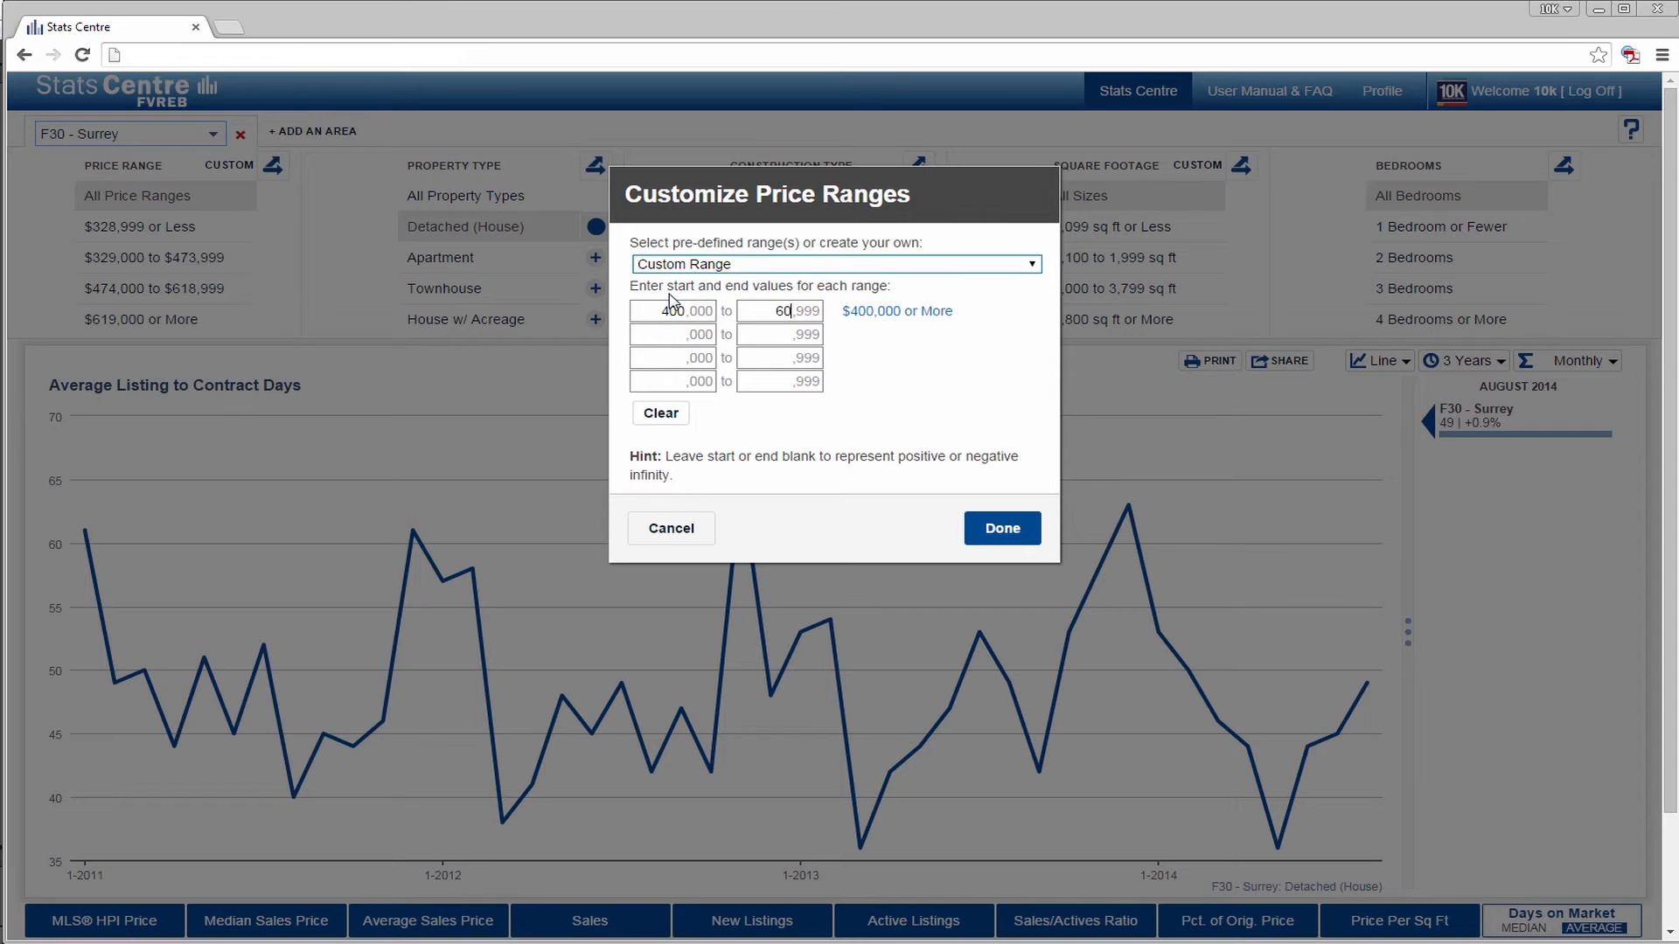
type("600")
key("Tab")
type("8")
key("Tab")
type("800")
key("Tab")
type("1000")
left_click(1003, 528)
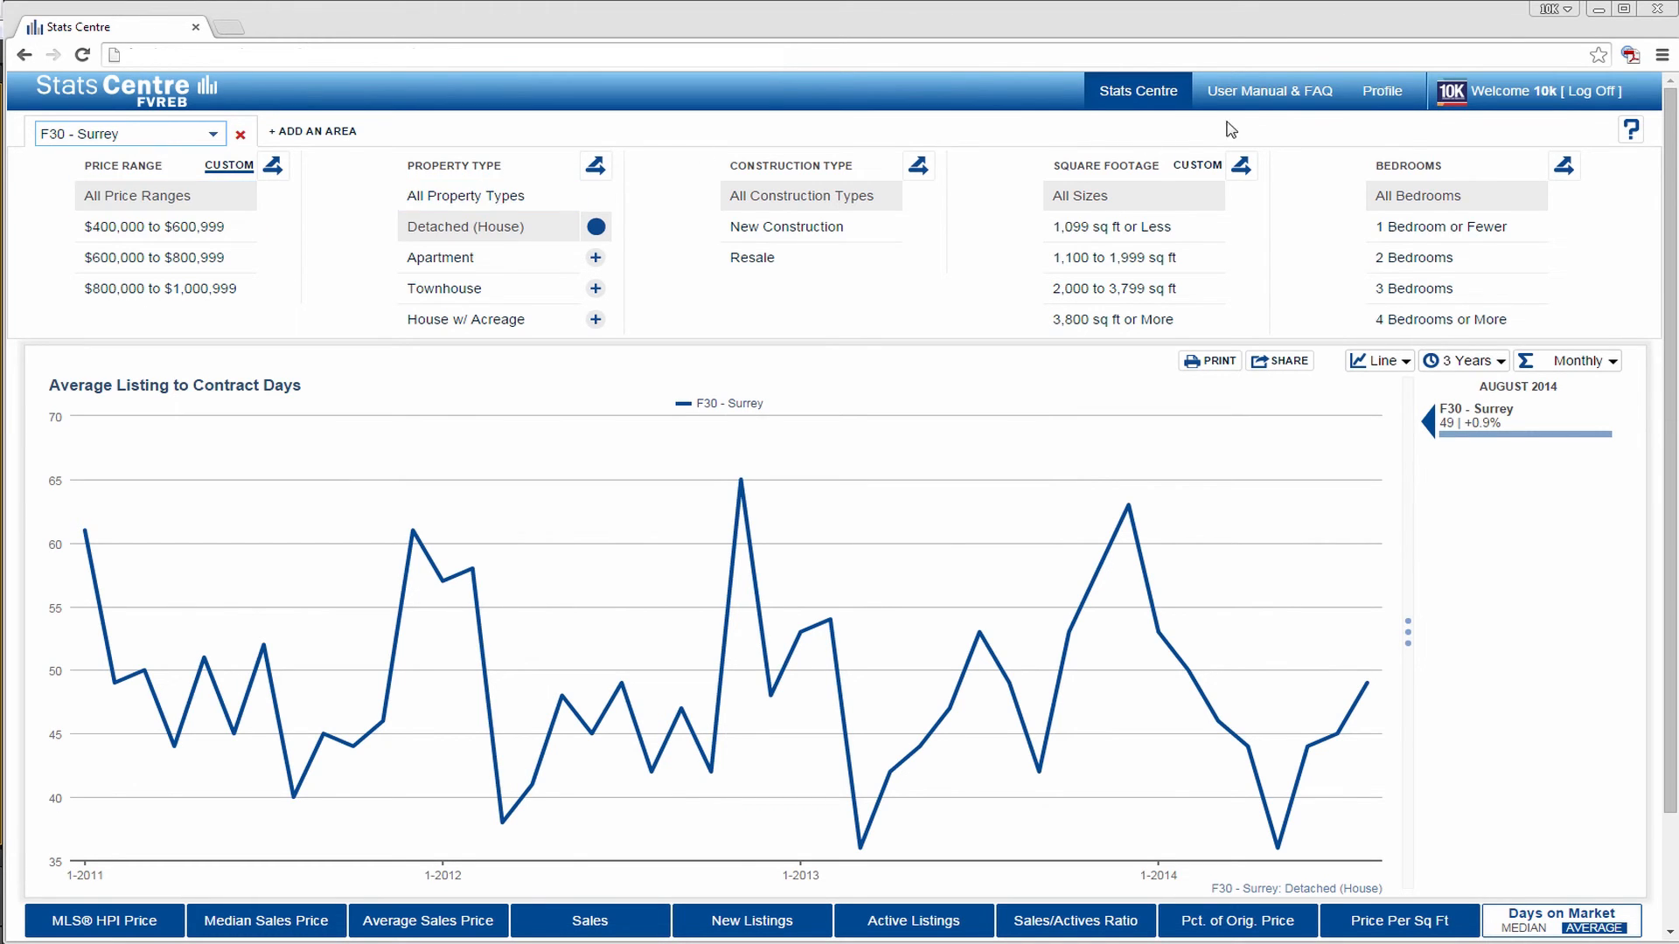
- Open the user manual and FAQ at Variables, and read on through Custom Ranges to the Charting section
left_click(1263, 94)
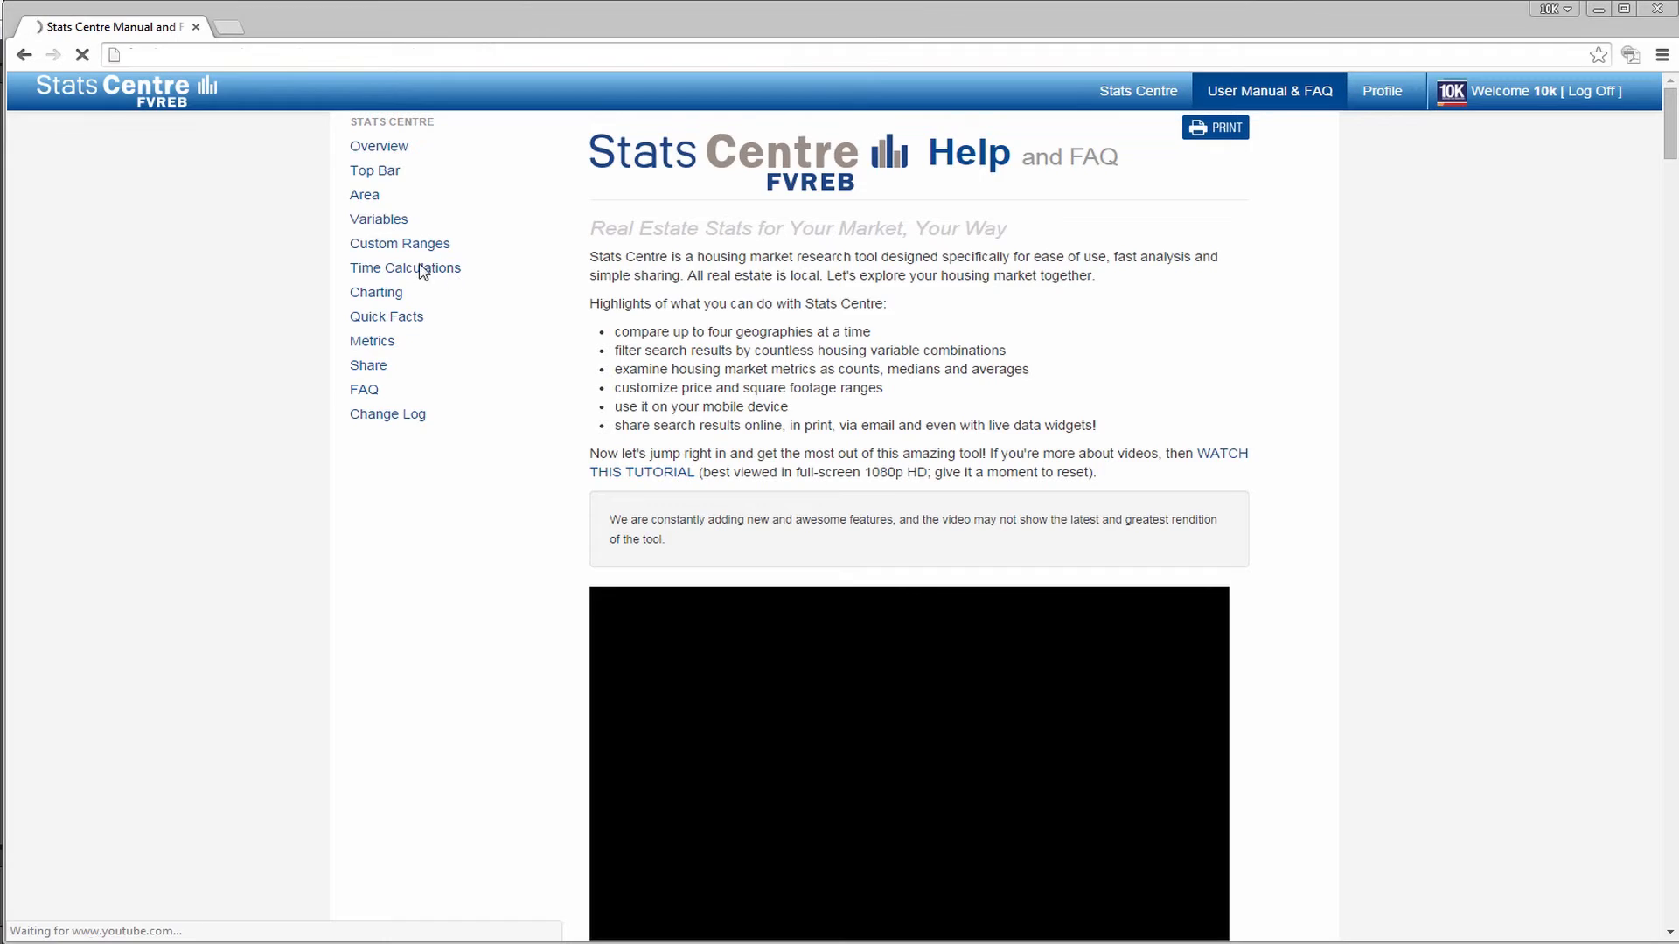
left_click(379, 223)
scroll(647, 395, "down", 20)
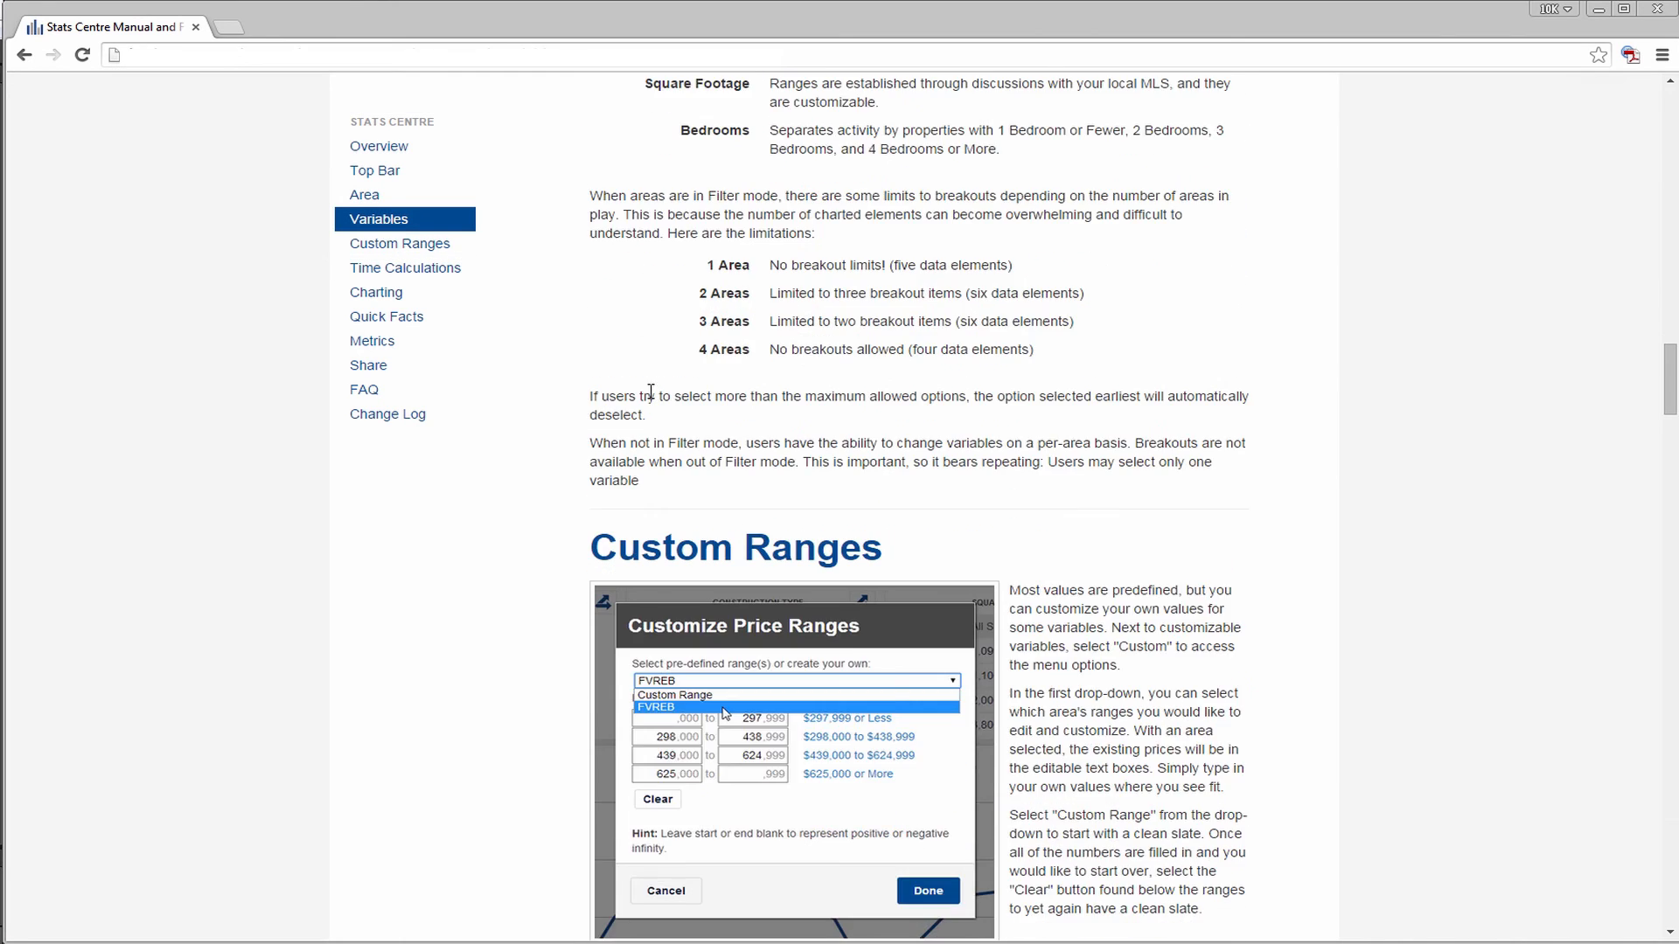
scroll(651, 399, "down", 10)
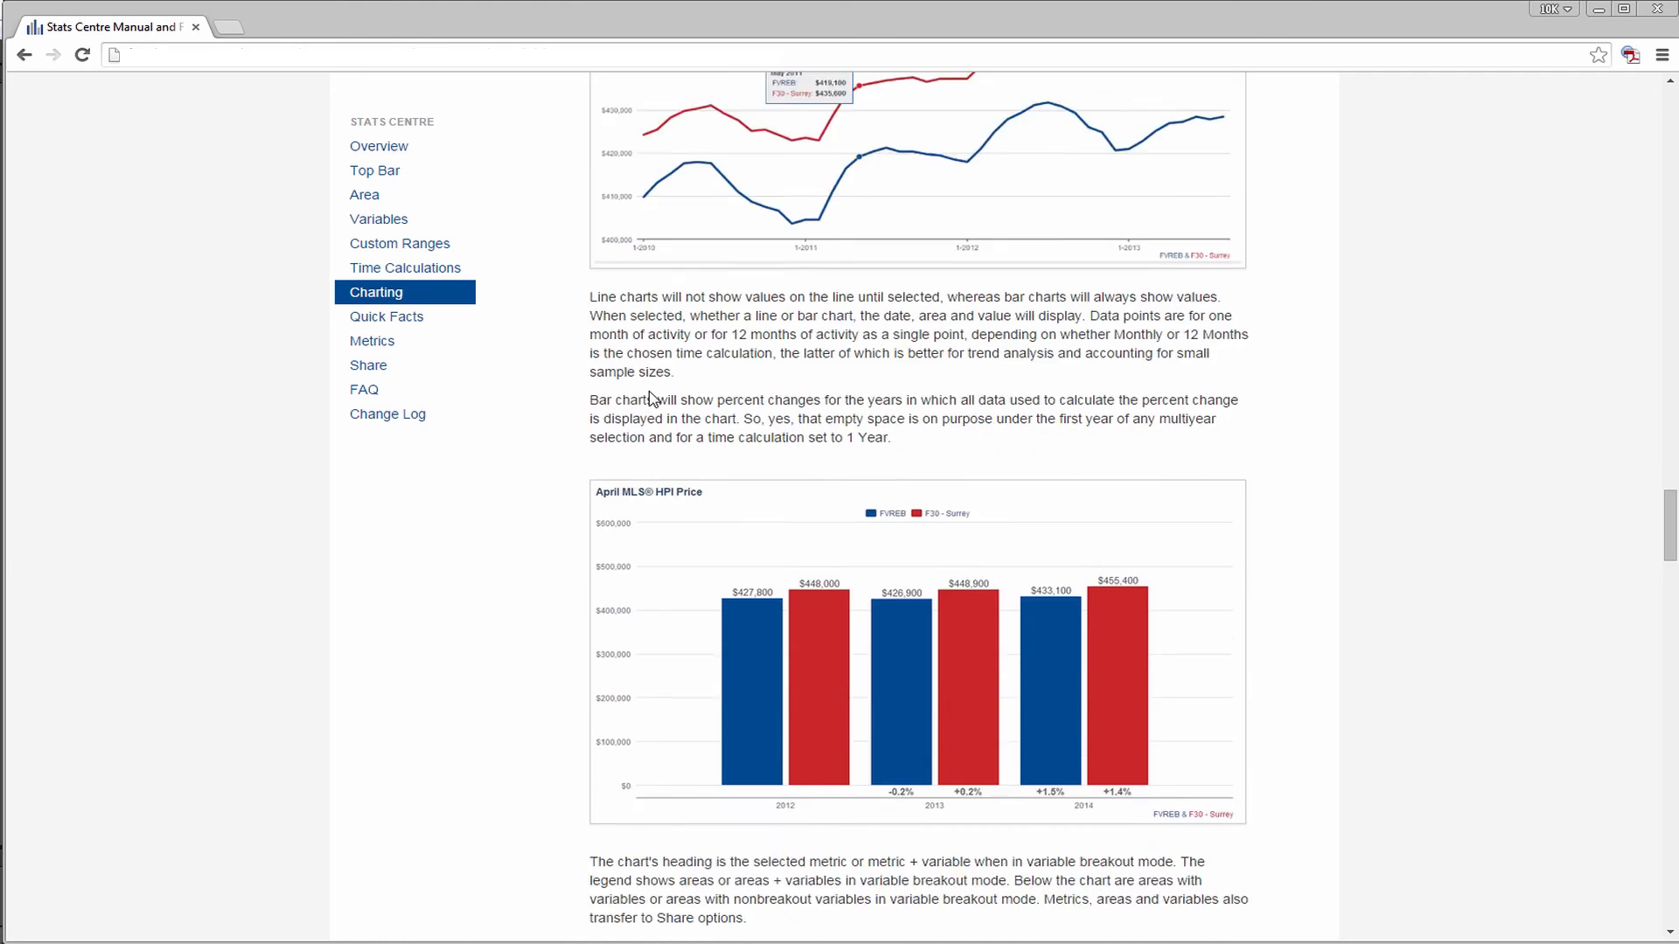